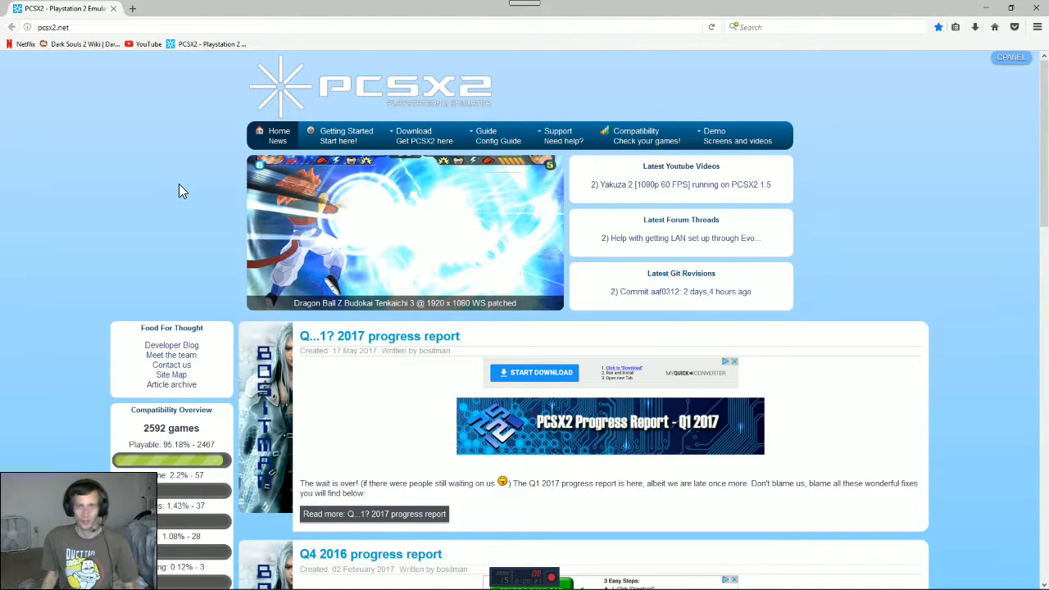
Step: Open the Git development builds page and review the changelog entries on the MGS3 Subsistence and sprite geometry shader fixes
mouse_move(402, 133)
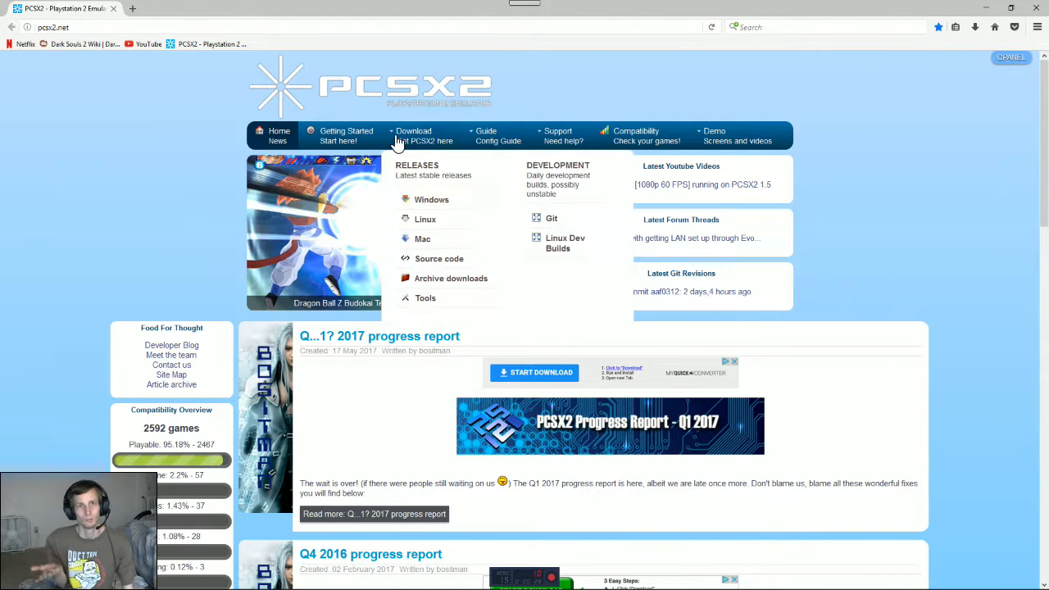
click(550, 222)
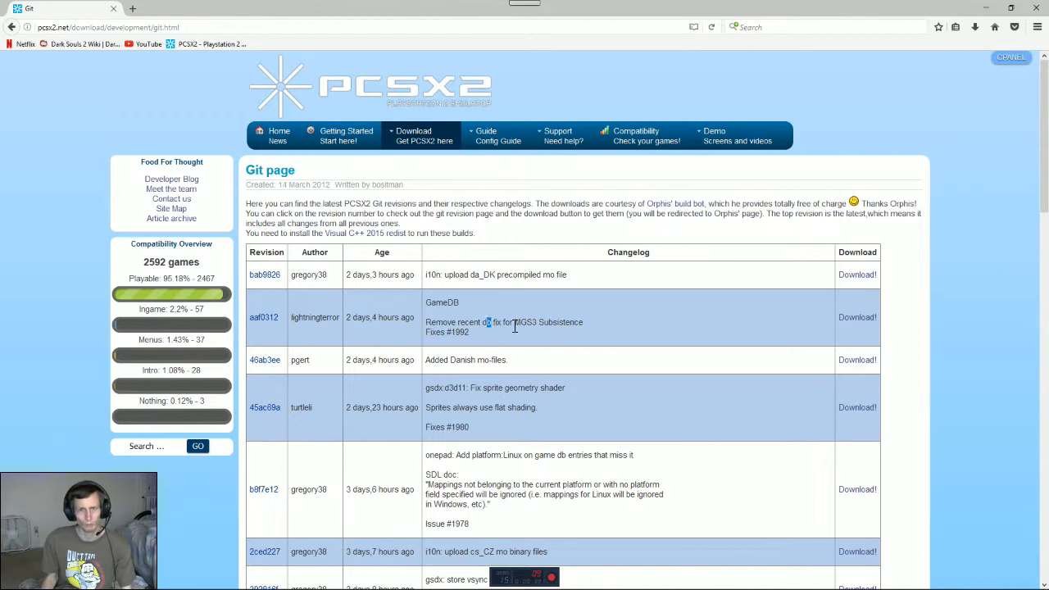
drag(514, 326, 547, 327)
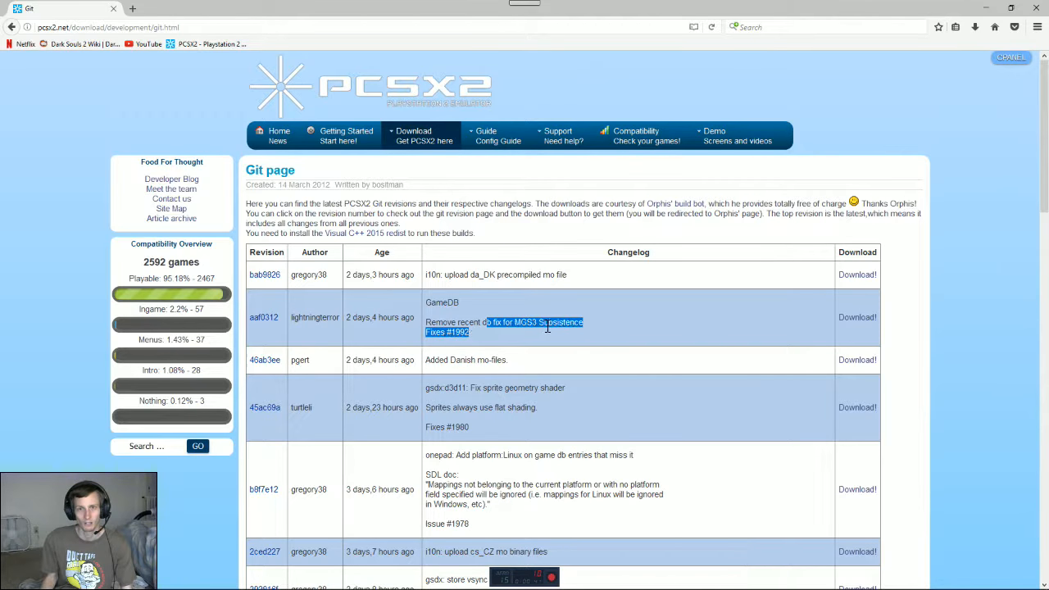
click(550, 334)
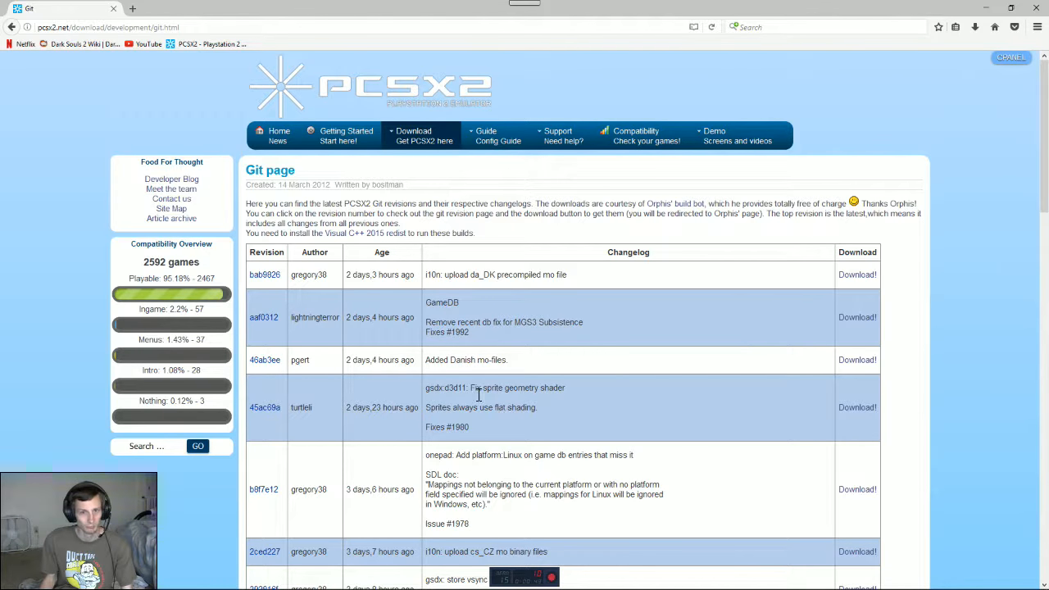
drag(453, 388, 562, 392)
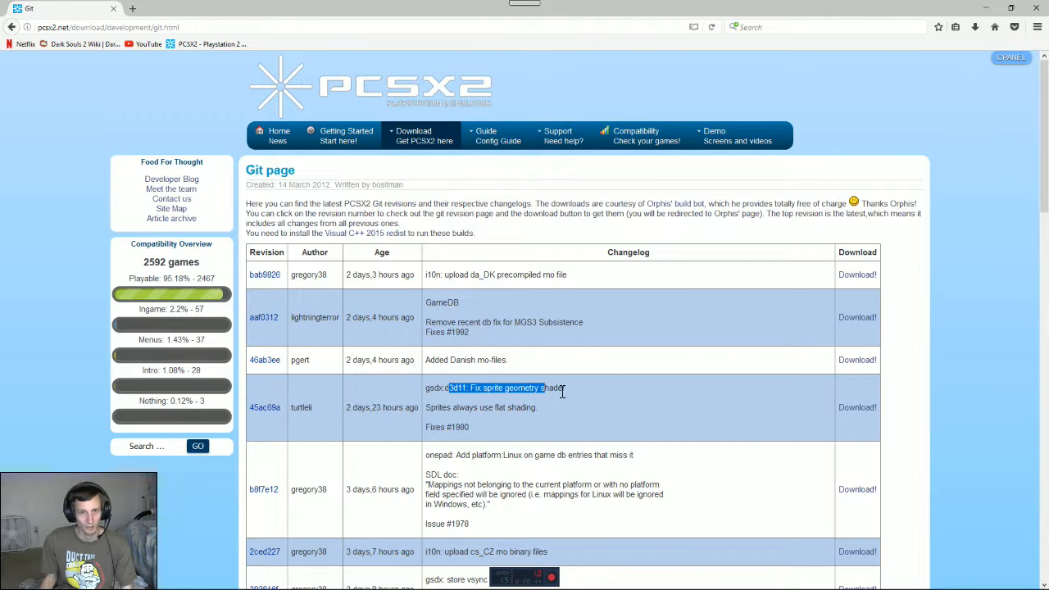
click(580, 366)
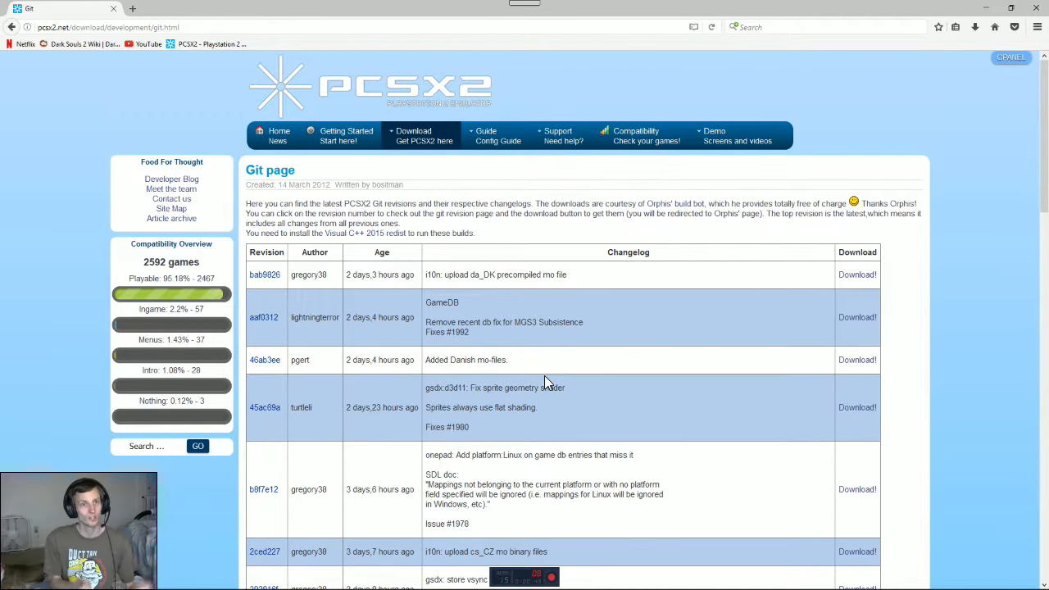
Step: Download the newest Windows 32-bit build, v1.5.0-dev-2136-gbab9826, and save the archive to disk
click(859, 276)
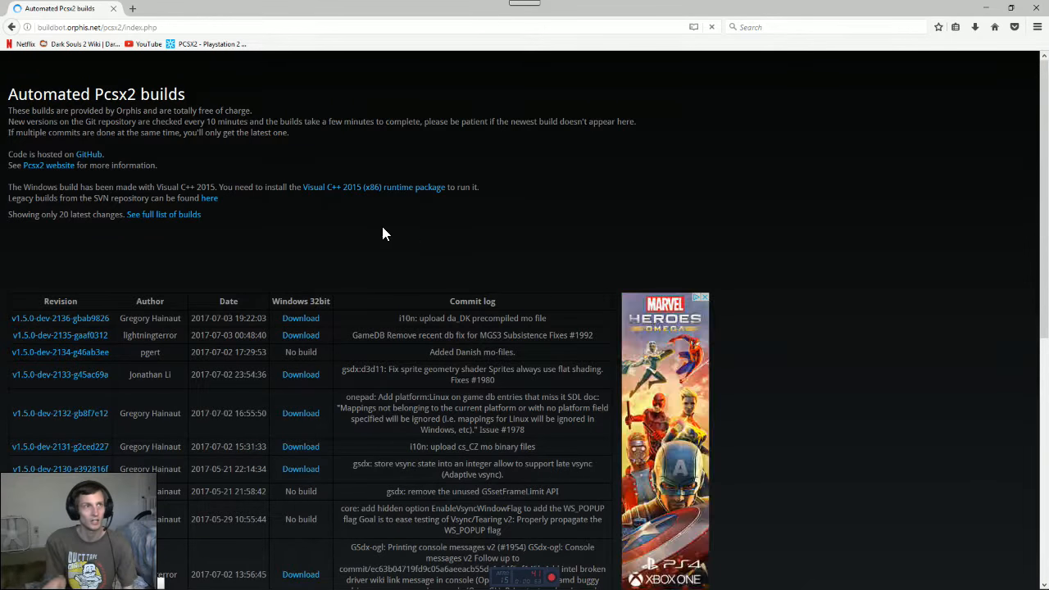
click(295, 318)
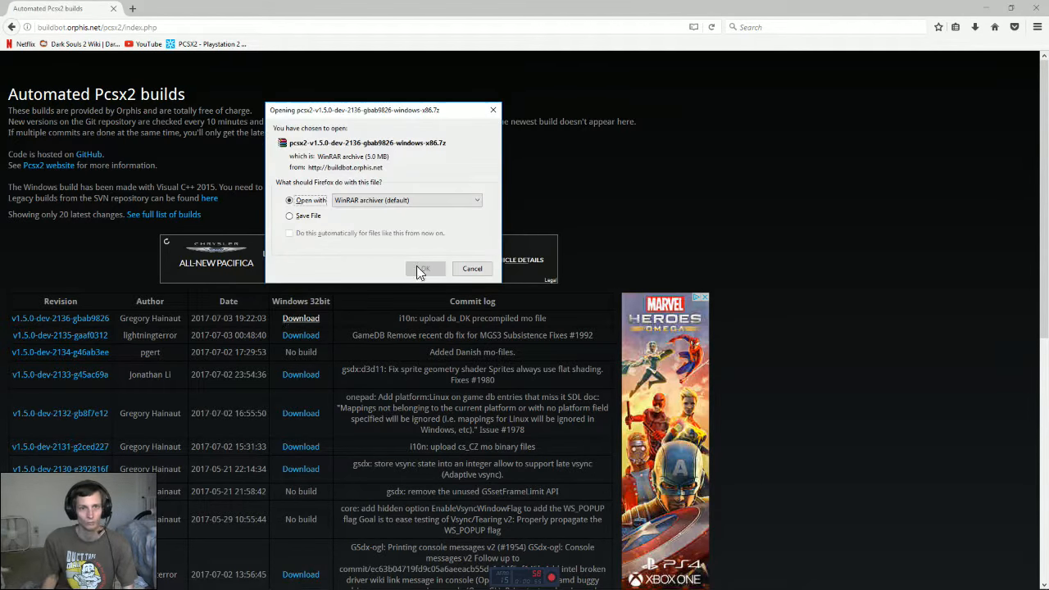
click(306, 217)
click(426, 269)
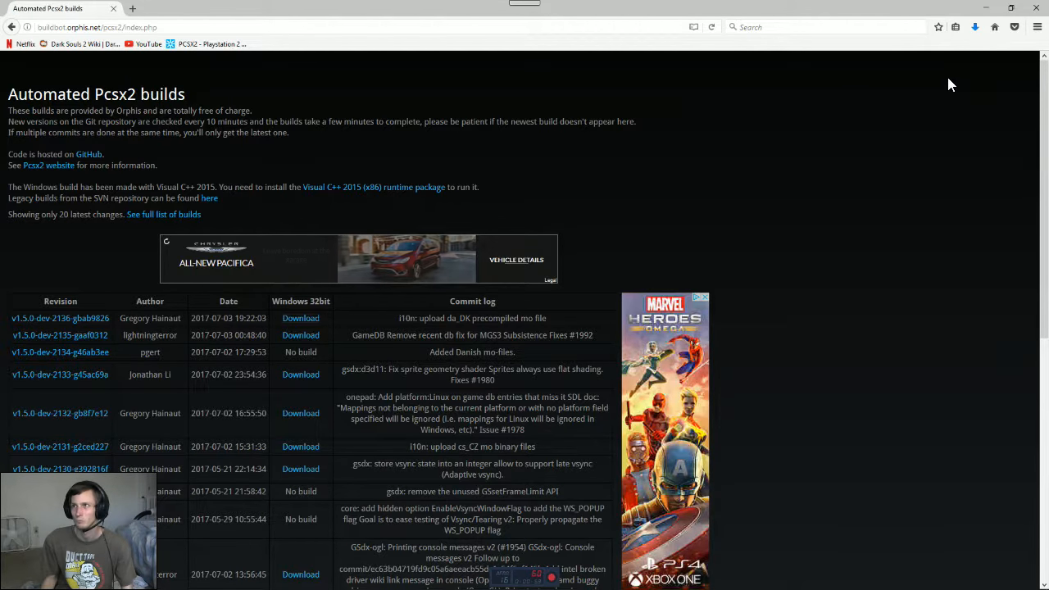
Step: Open the downloaded pcsx2-v1.5.0-dev-2136 archive in WinRAR, dismiss the trial notice and enter its build folder
click(974, 27)
click(802, 68)
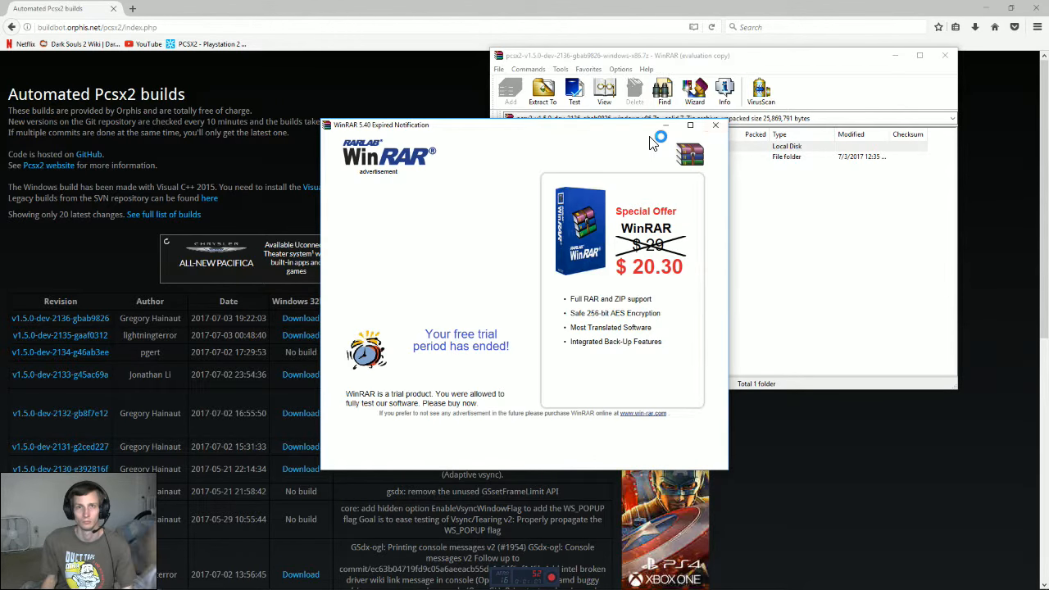
click(723, 127)
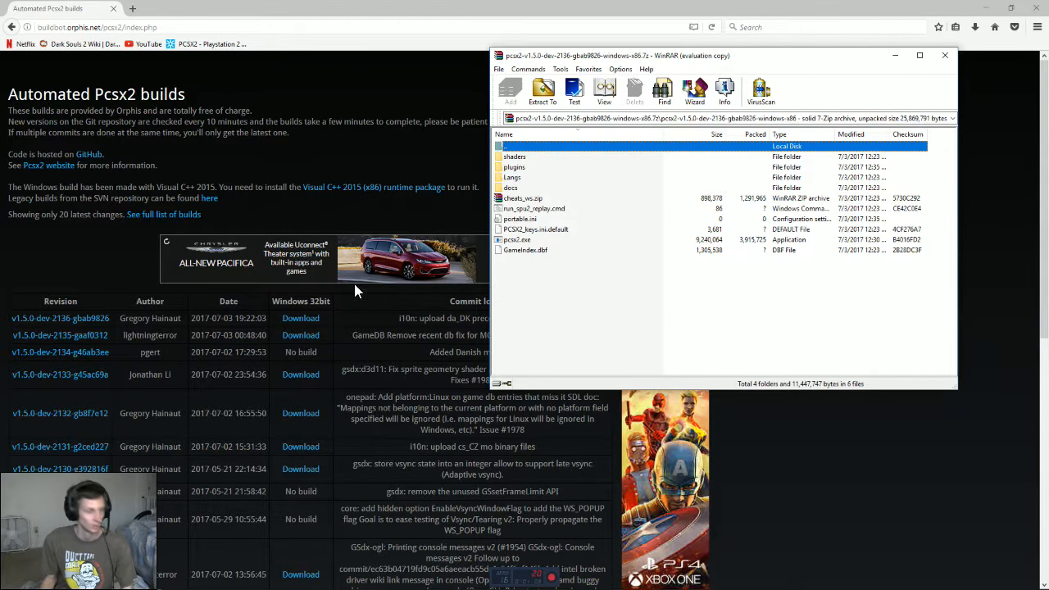
Step: Open File Explorer and go to the PCSX2 1.4.0 folder in Program Files (x86) on the C: drive
click(69, 583)
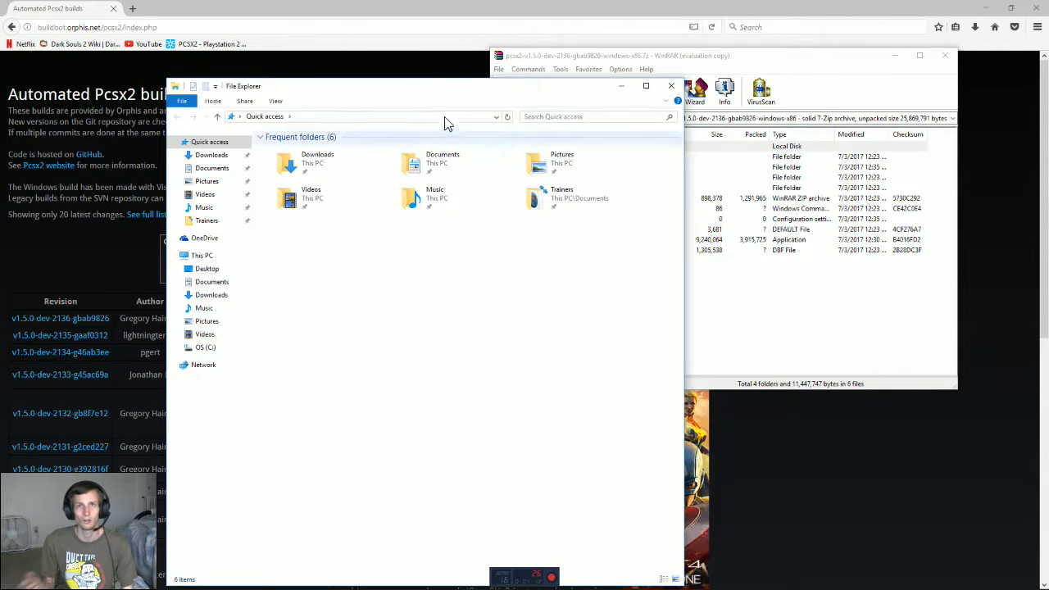
drag(412, 87, 648, 116)
click(431, 289)
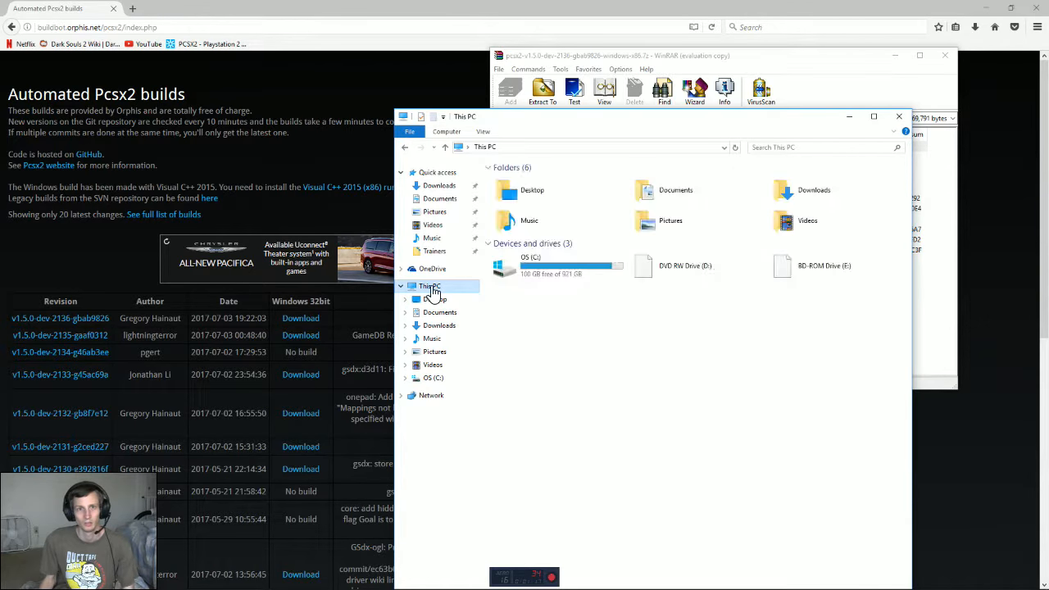
double_click(546, 277)
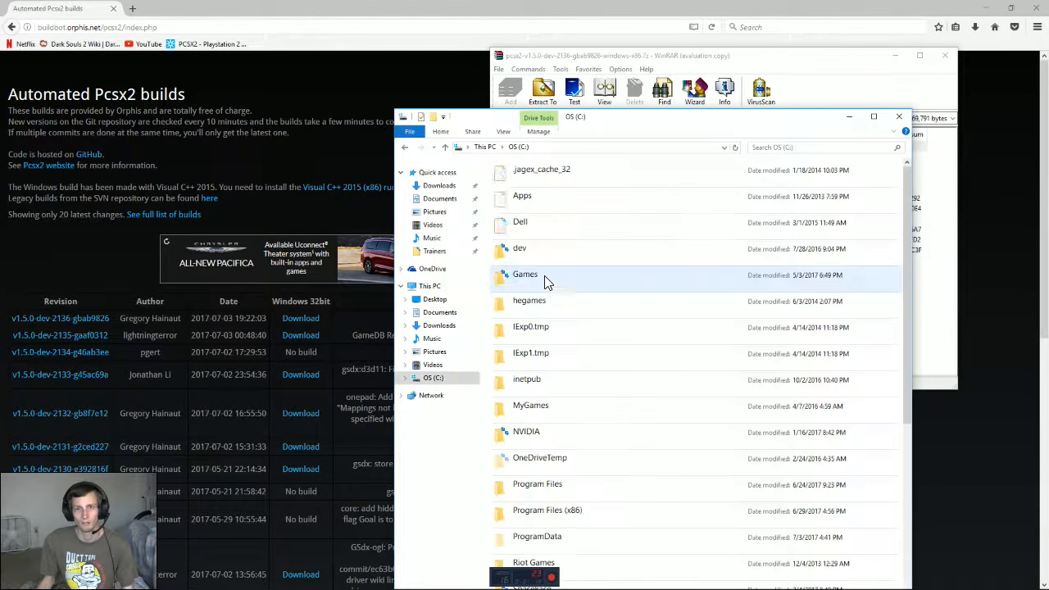
double_click(545, 509)
scroll(565, 360, down, 10)
scroll(551, 463, down, 5)
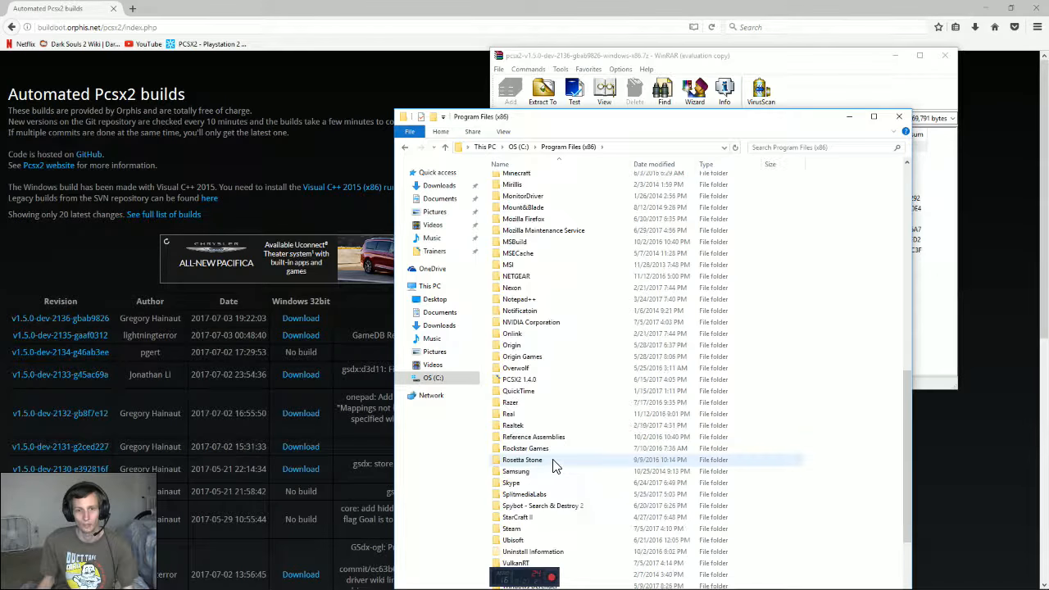
double_click(526, 382)
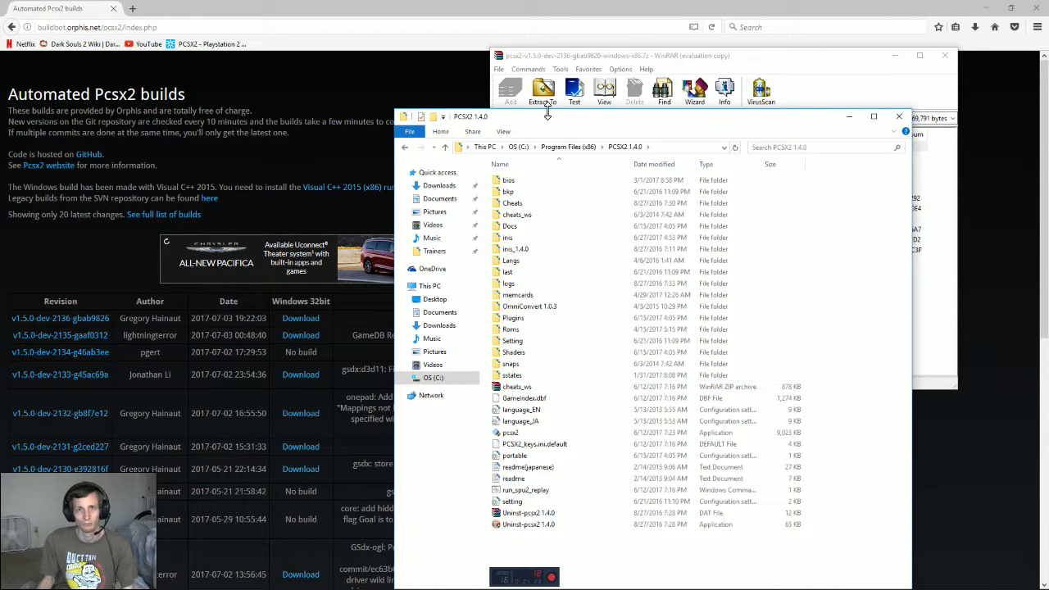
Step: Extract all the archive's files and folders into the PCSX2 1.4.0 folder, replacing the existing files
drag(526, 117, 149, 48)
drag(587, 340, 254, 496)
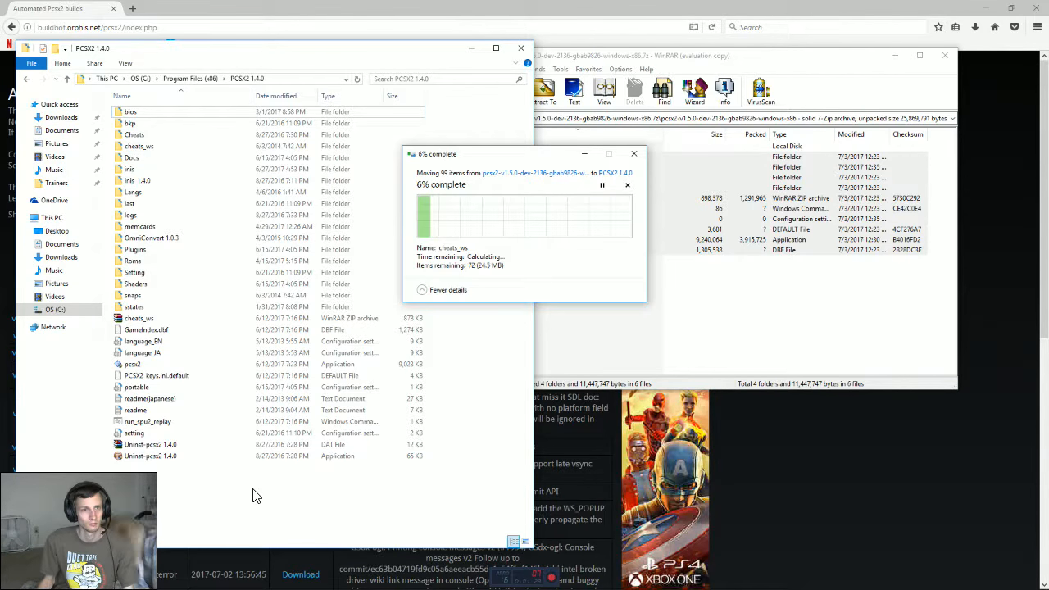
click(509, 215)
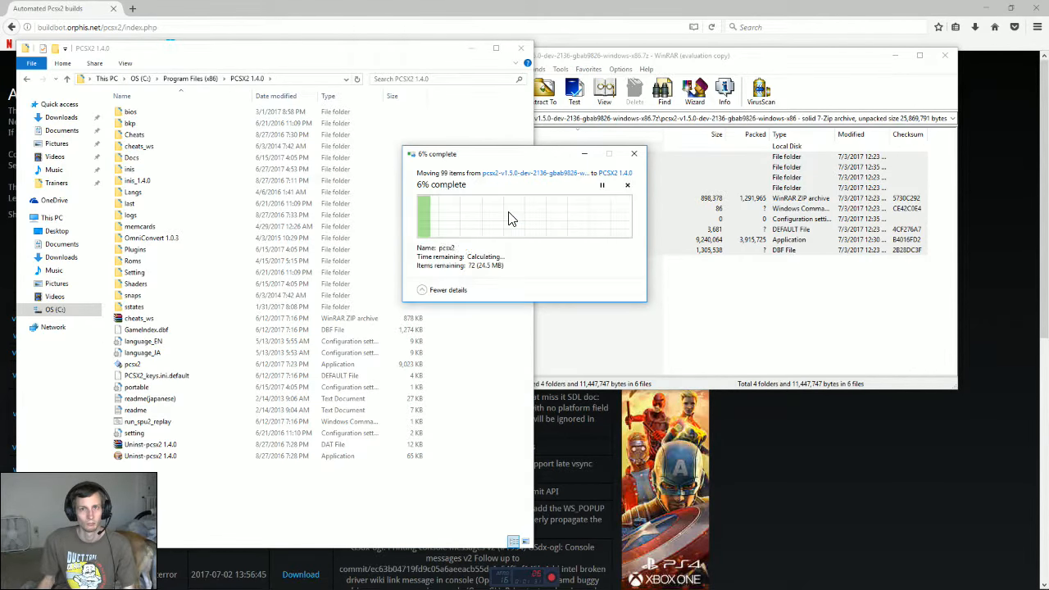
click(495, 247)
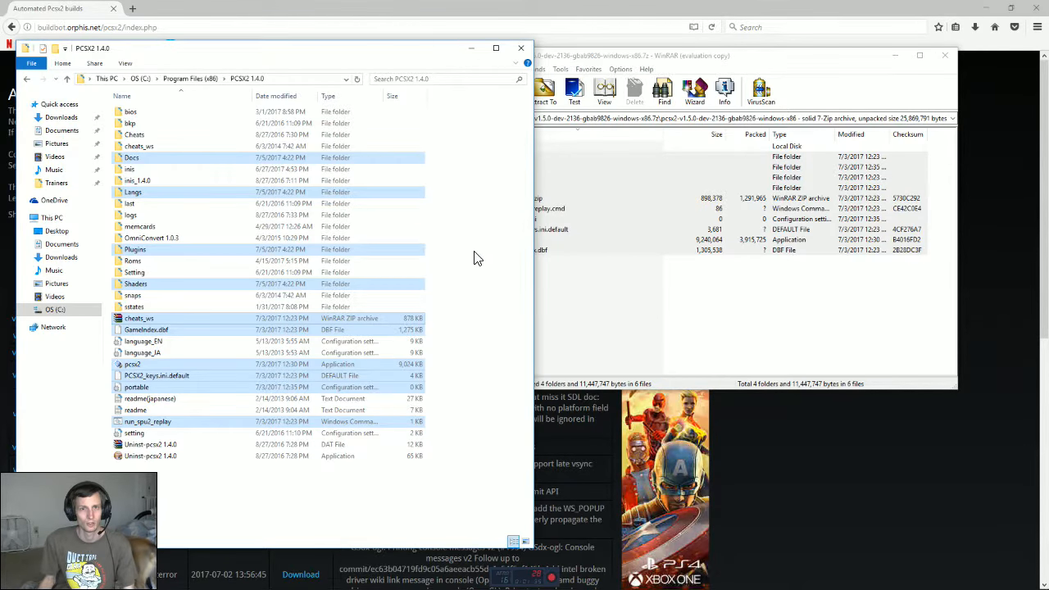
Step: Close the PCSX2 1.4.0 folder and the archive, and minimize the browser
click(520, 48)
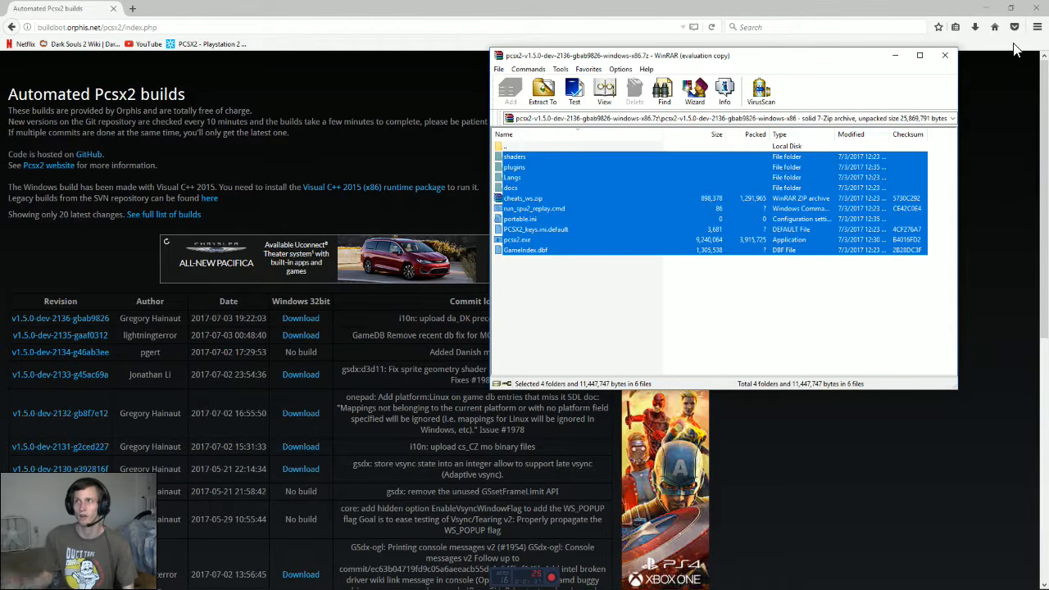
click(945, 55)
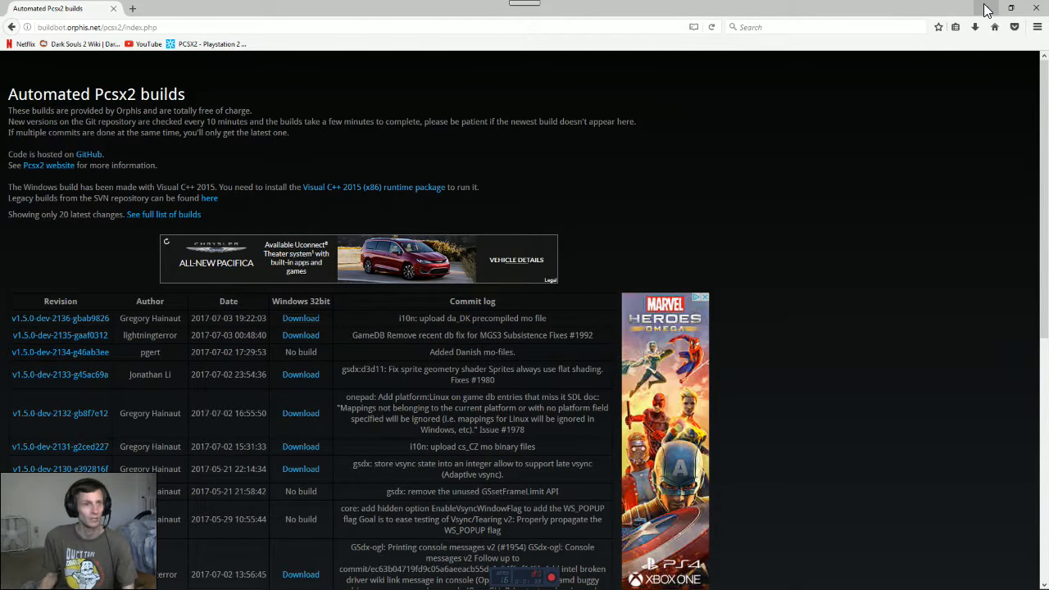
click(988, 10)
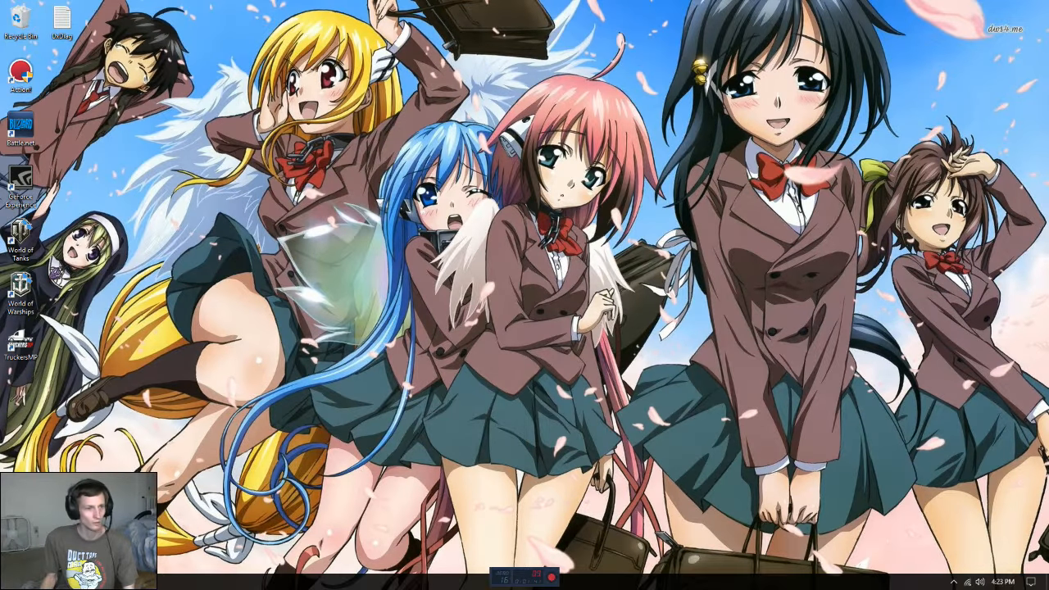
Step: Launch the updated PCSX2 emulator and allow it to run
click(12, 582)
click(318, 533)
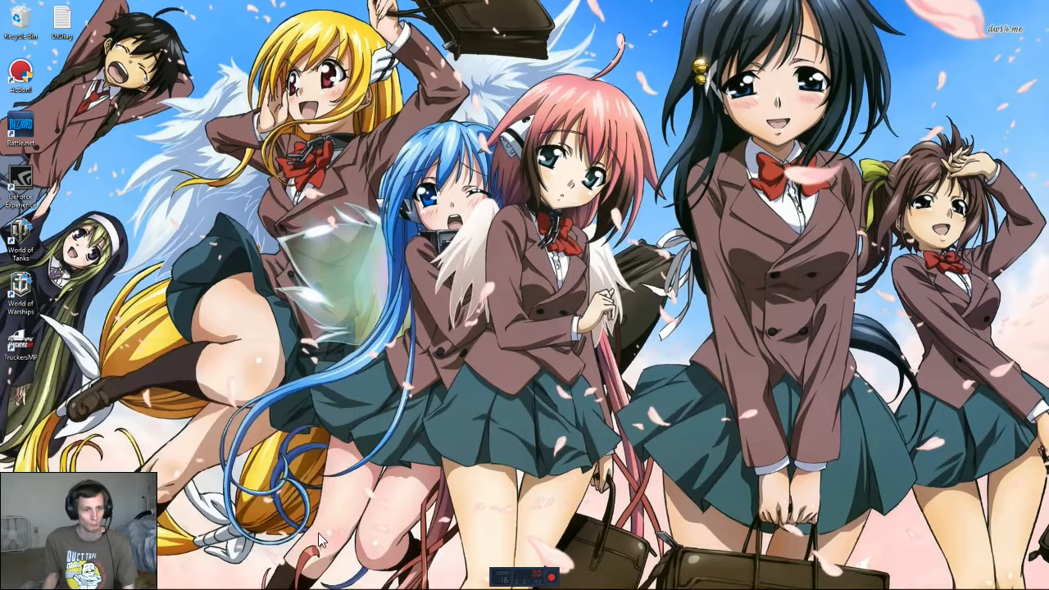
click(452, 368)
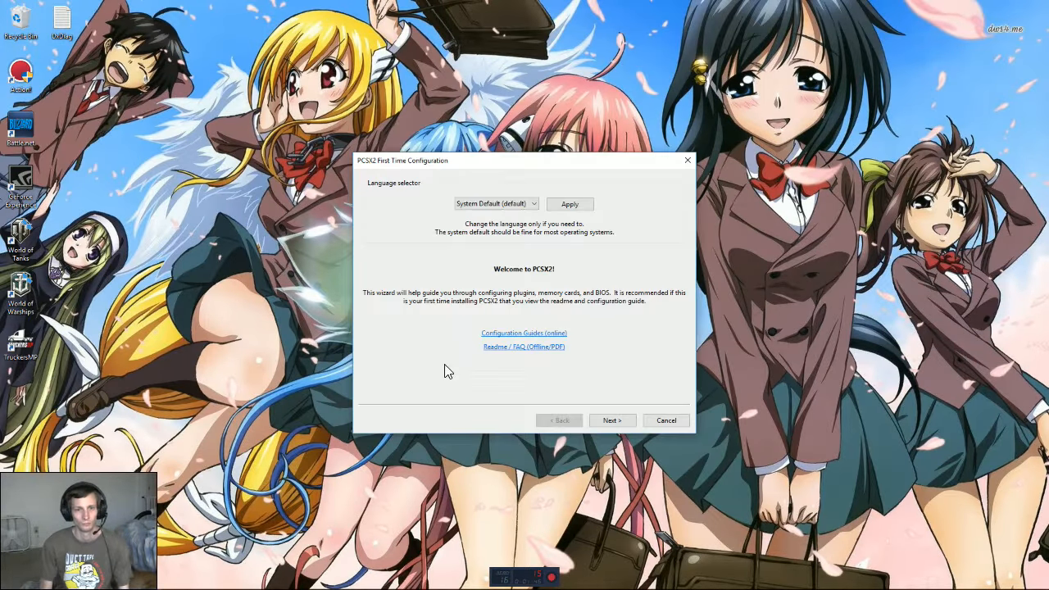
Step: Complete the first-time configuration by importing the existing settings and keeping the preselected plugins and BIOS
click(615, 421)
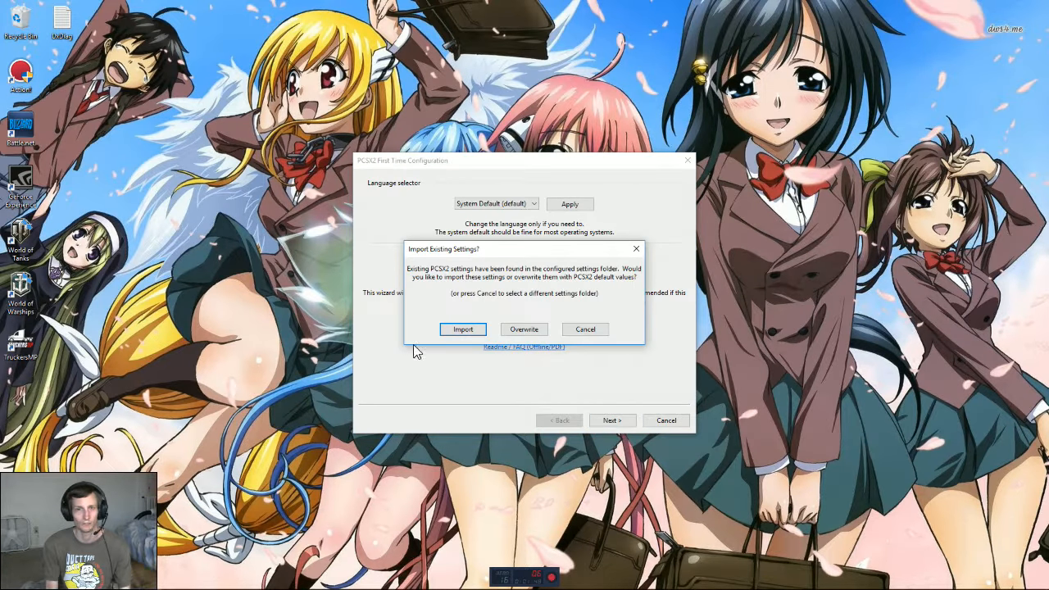
click(457, 331)
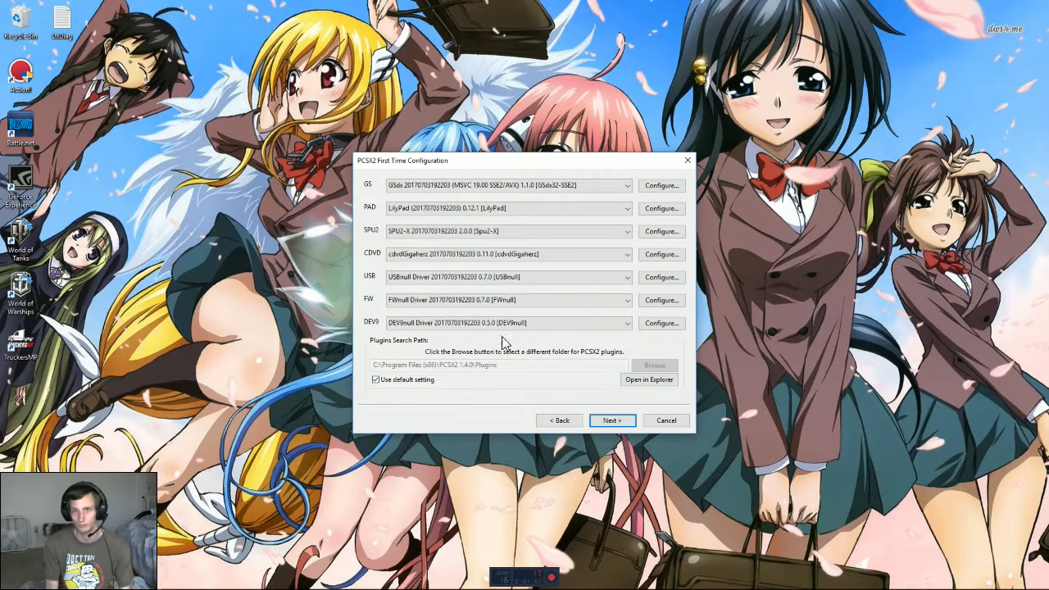
click(607, 422)
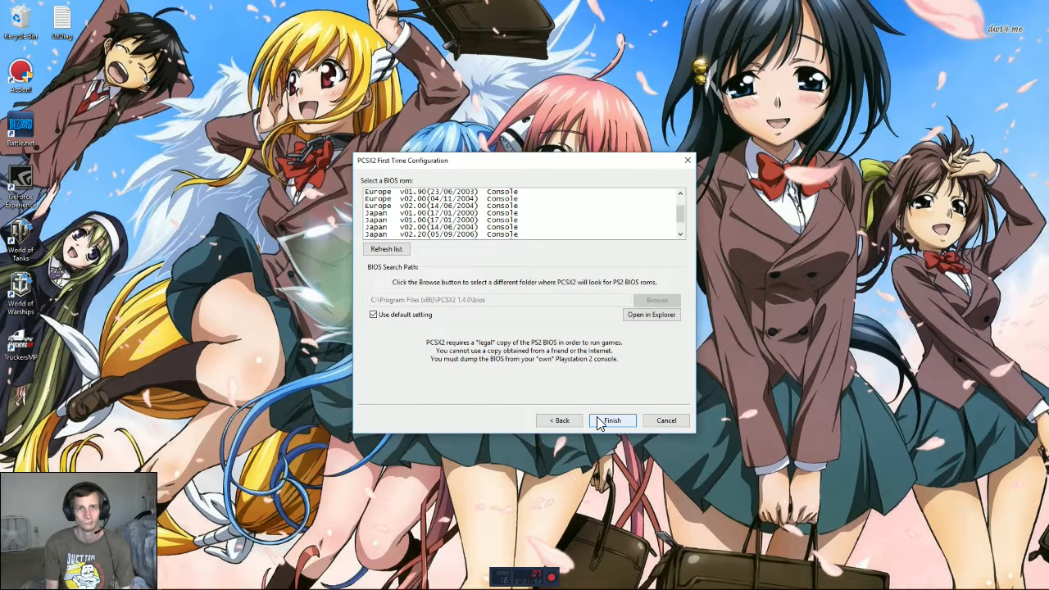
click(599, 421)
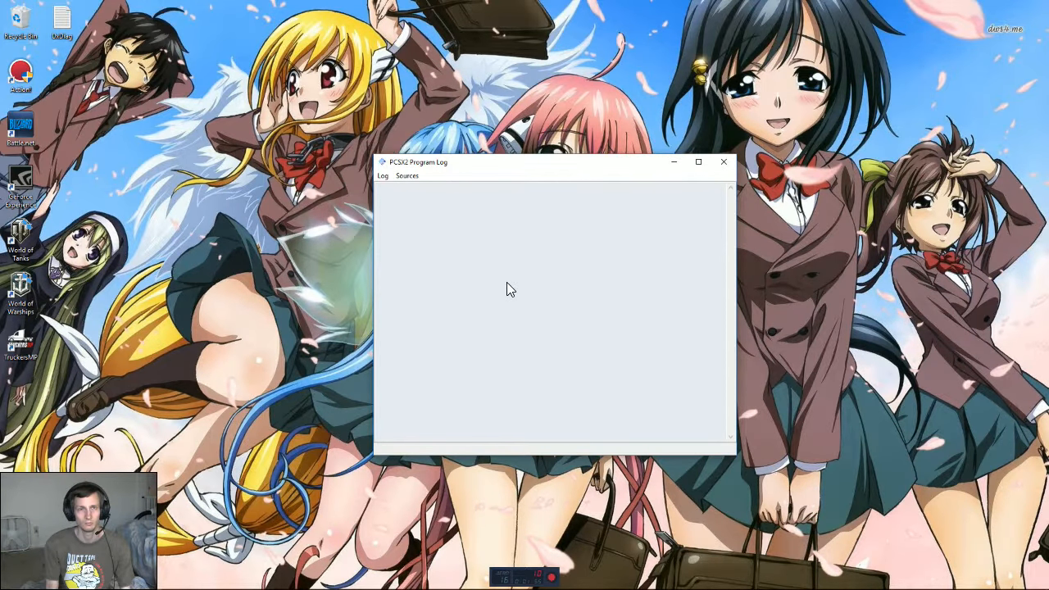
Step: Check the emulator's version and compile date in the program log
click(408, 177)
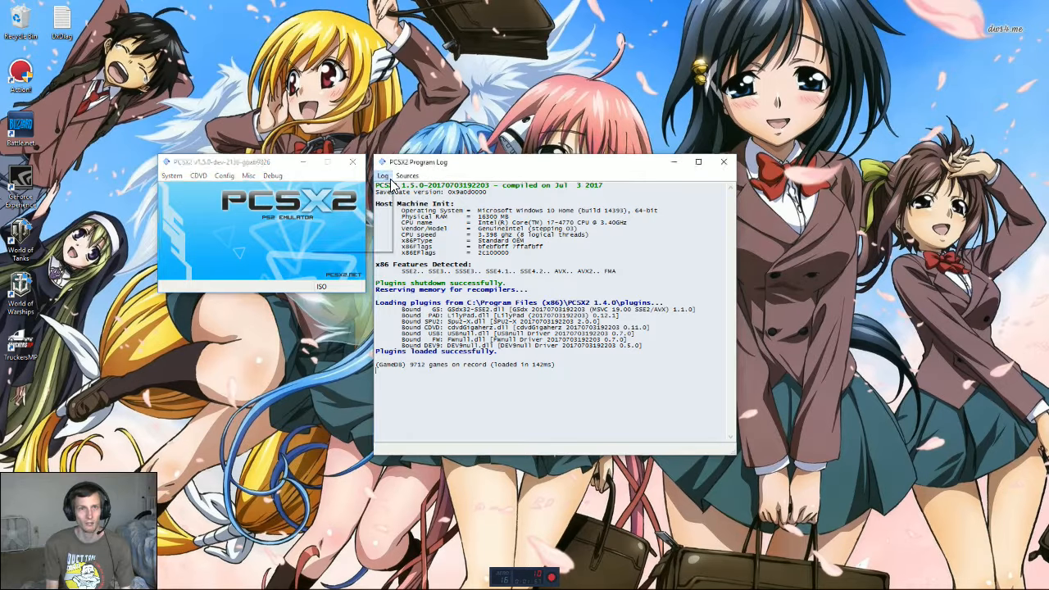
click(420, 182)
drag(402, 185, 621, 185)
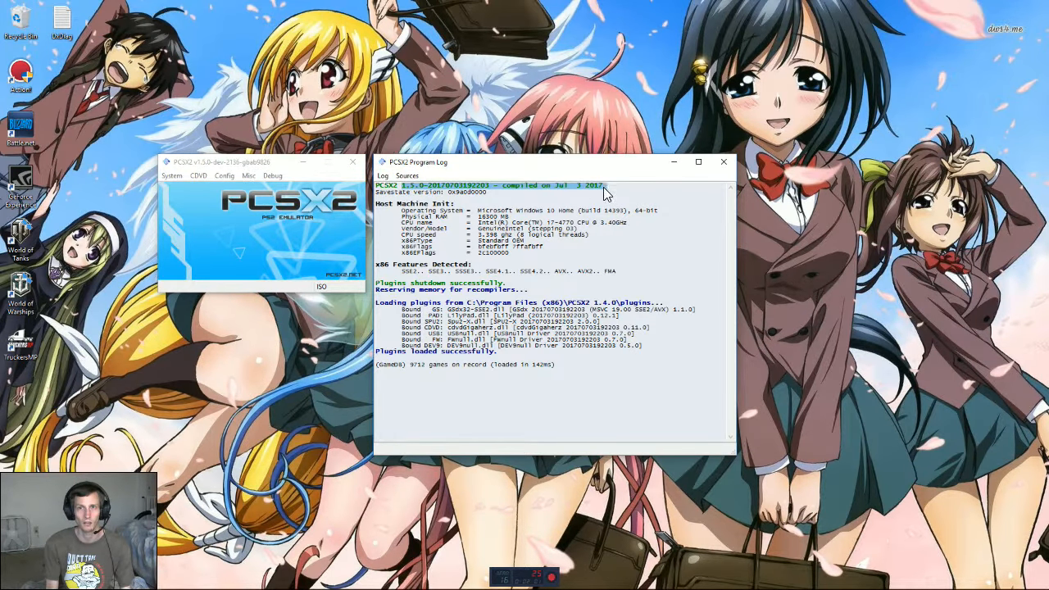
click(551, 194)
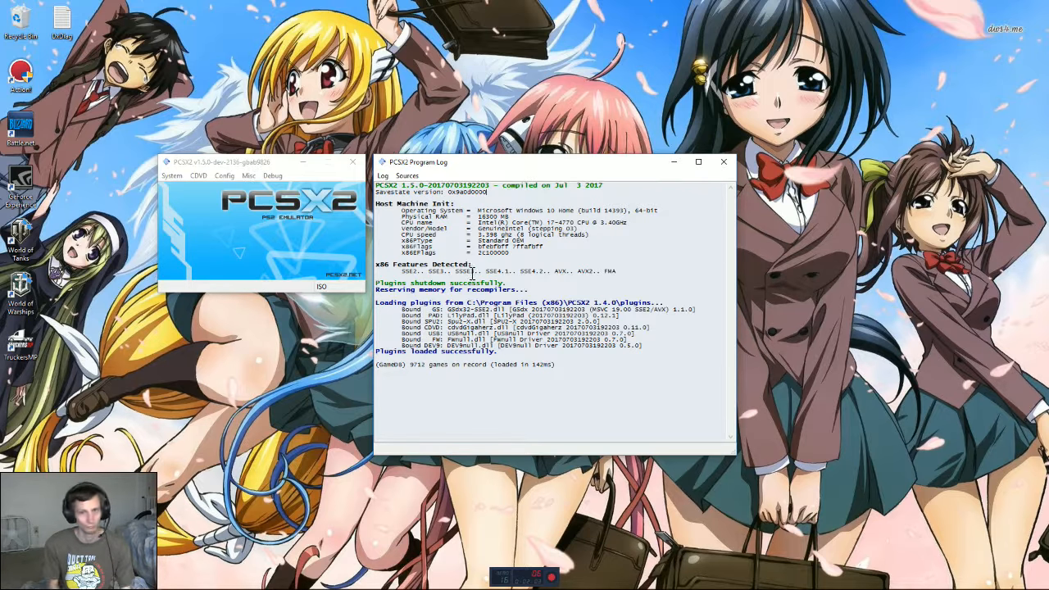
mouse_move(1006, 583)
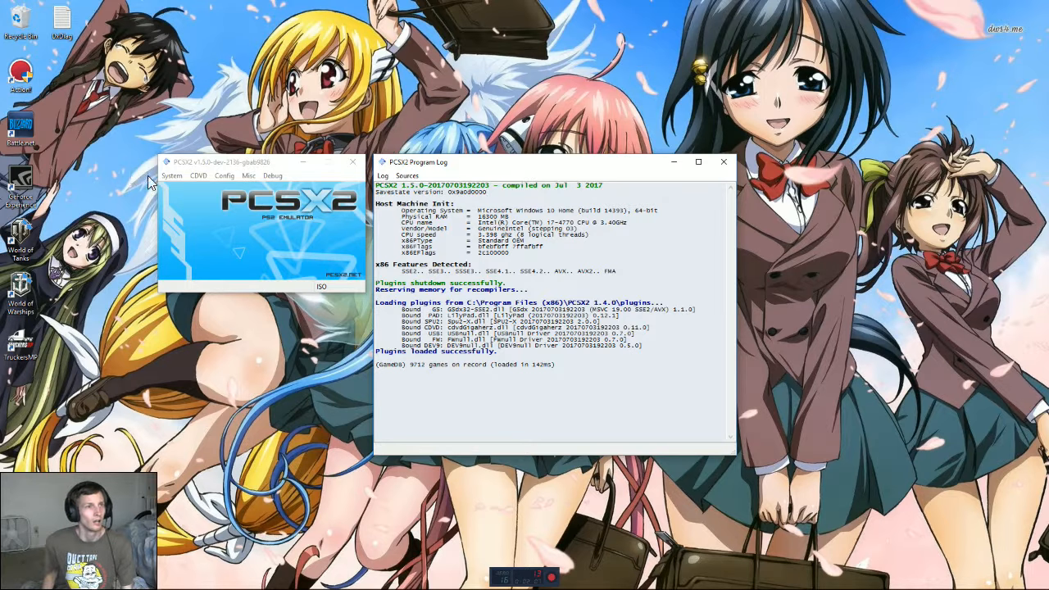
click(199, 175)
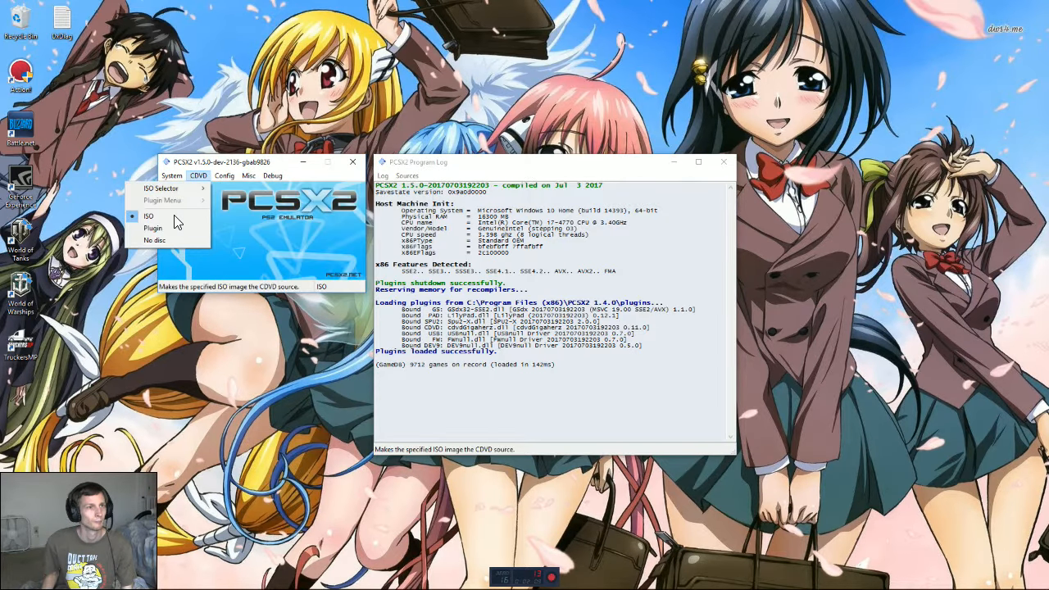
mouse_move(176, 190)
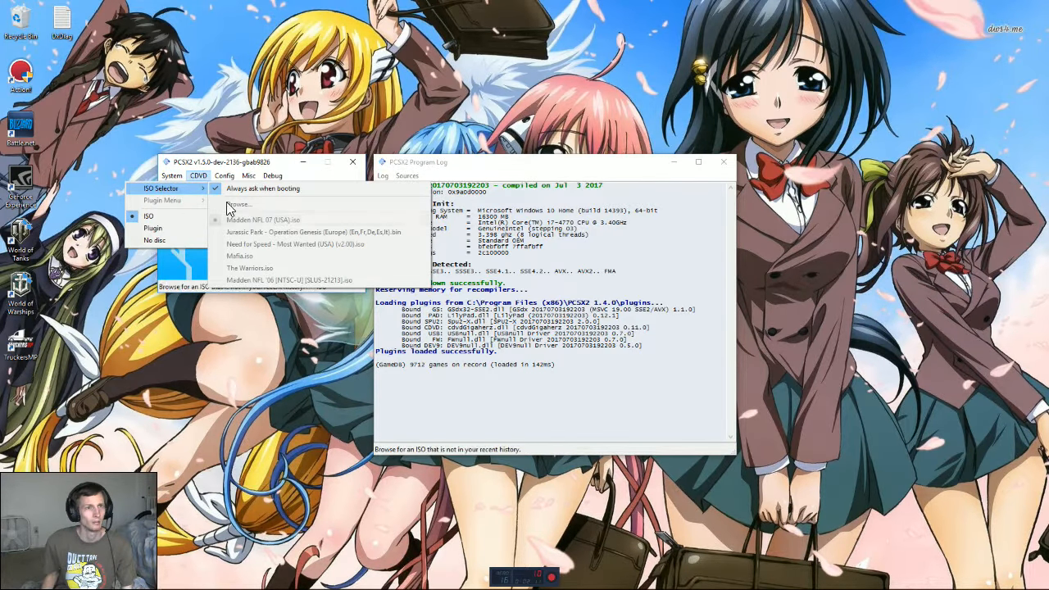
click(198, 175)
Step: Open the emulation settings, try the 3 - Balanced preset, and return the preset to 2 - Safe (faster)
click(222, 176)
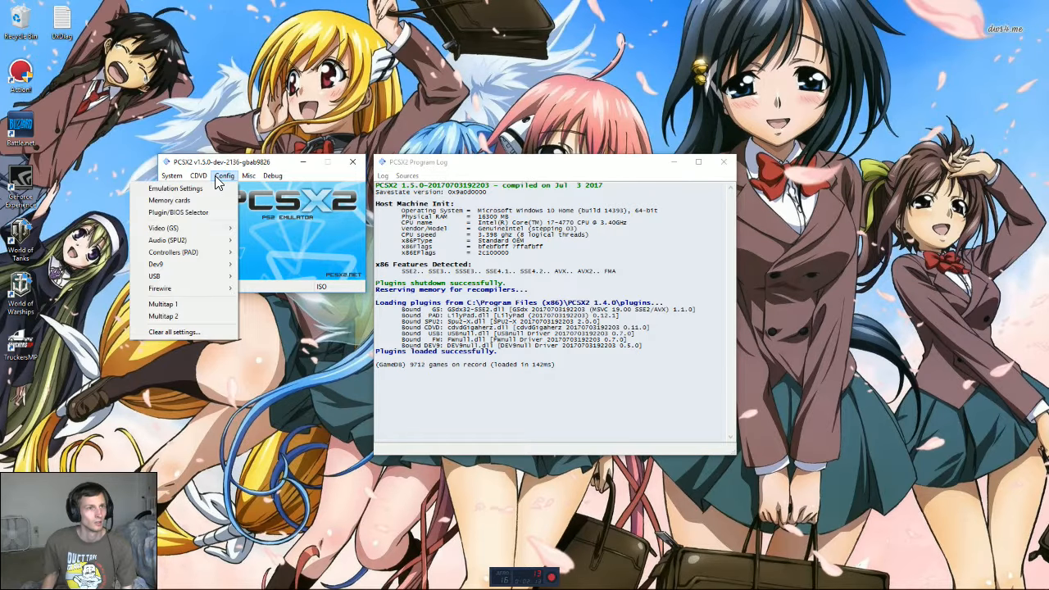
mouse_move(201, 240)
click(267, 242)
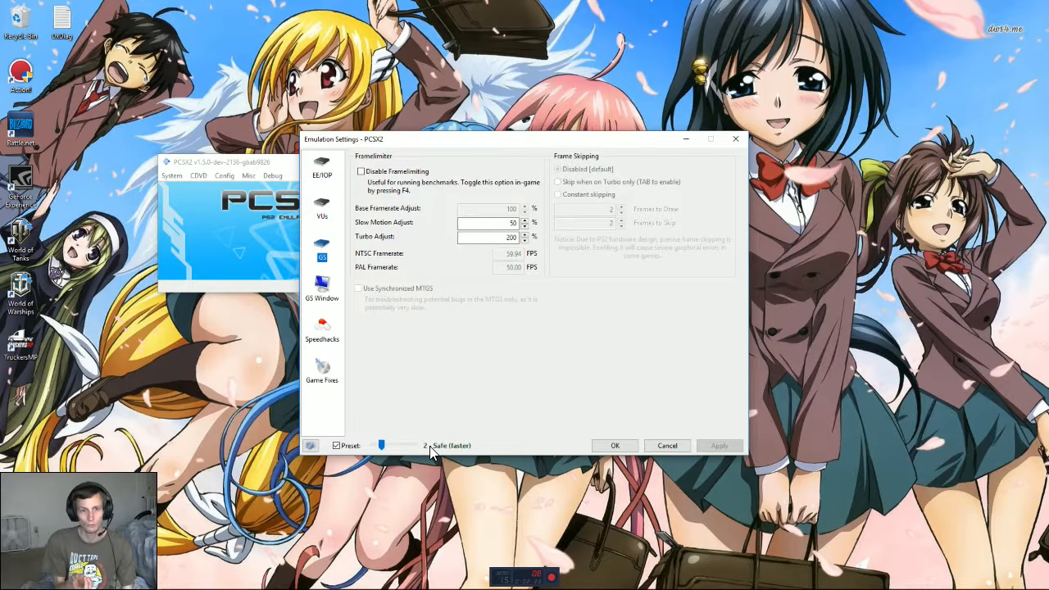
click(413, 449)
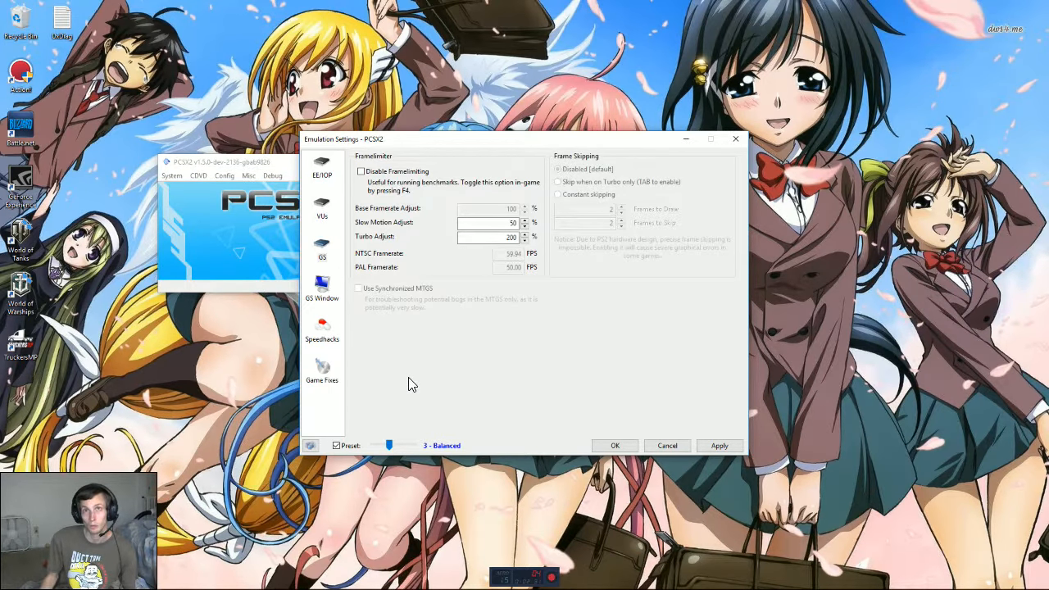
mouse_move(389, 456)
mouse_down()
mouse_move(395, 446)
mouse_move(381, 446)
mouse_up()
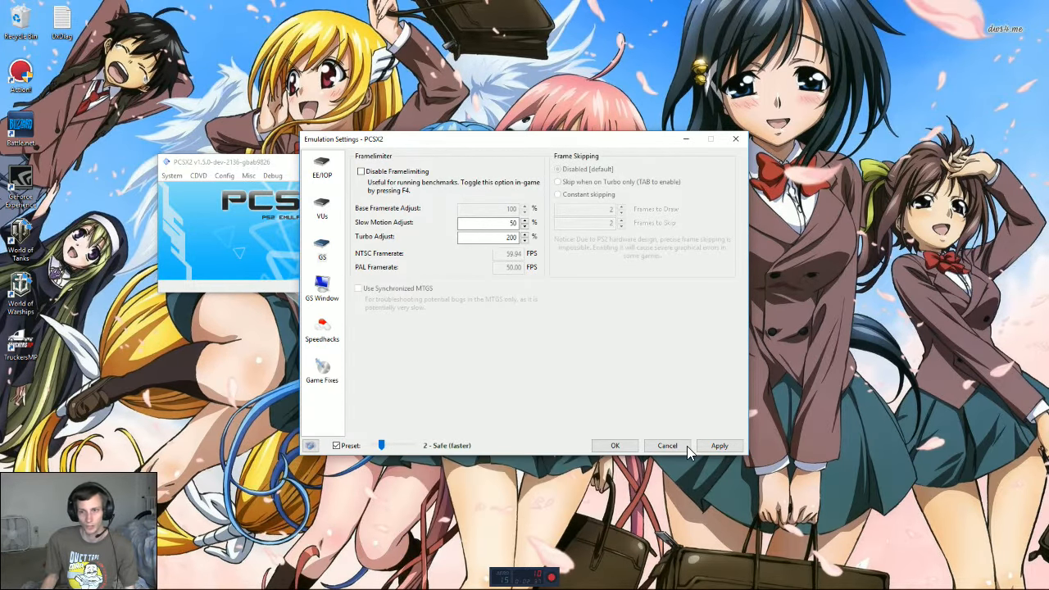
Step: Examine the Speedhacks, Game Fixes, VUs, EE/IOP, GS and GS Window options under the current preset
click(322, 338)
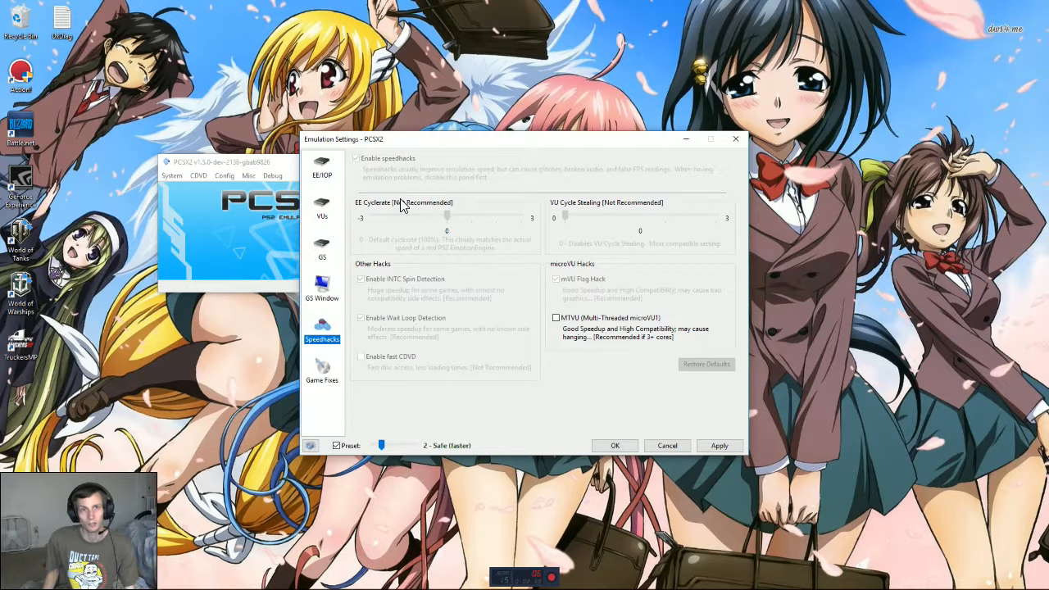
click(324, 373)
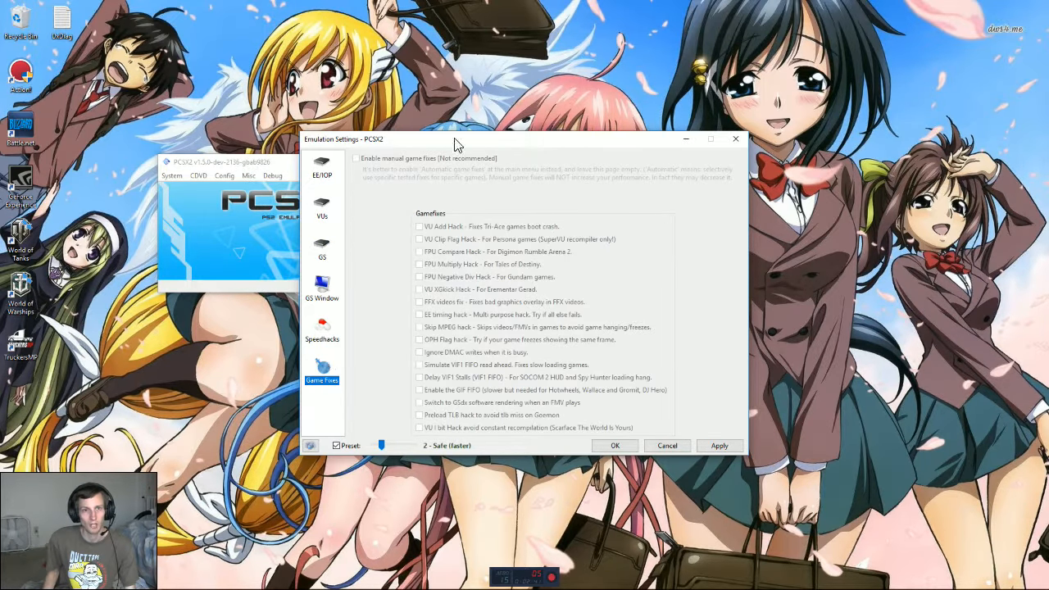
click(336, 332)
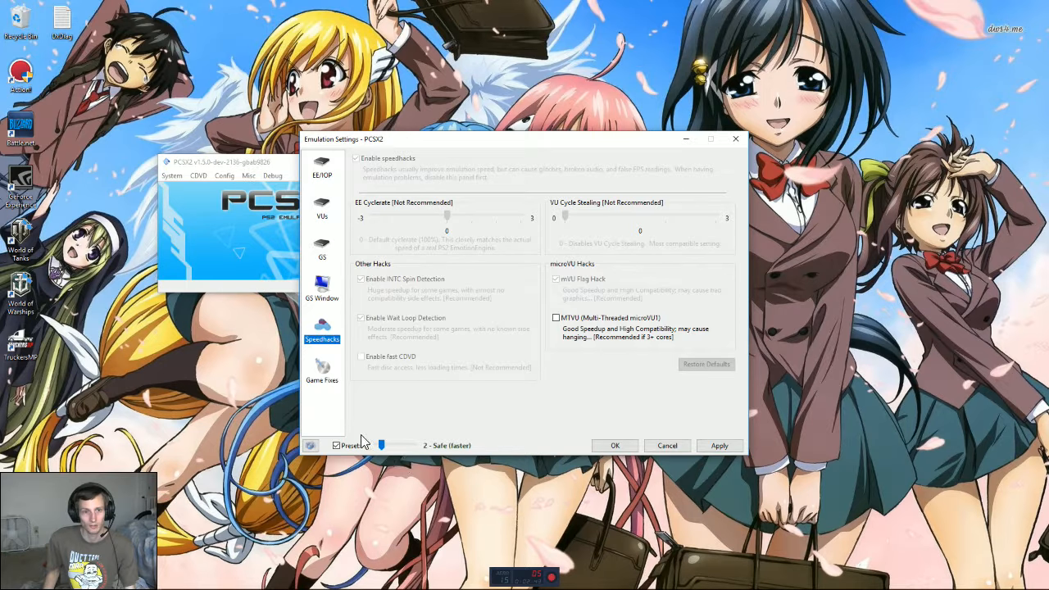
click(323, 213)
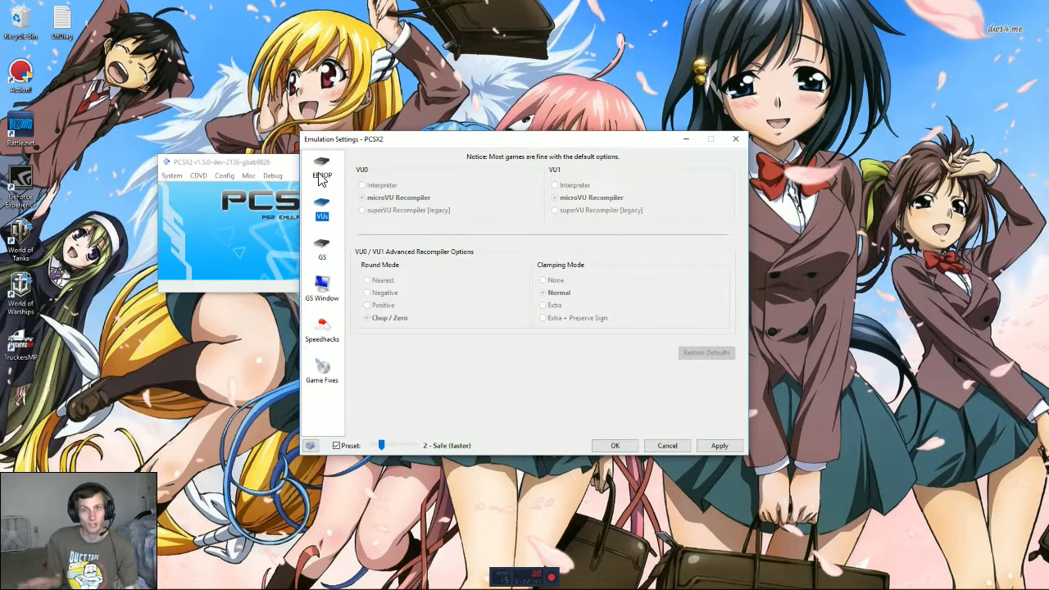
click(321, 176)
click(321, 246)
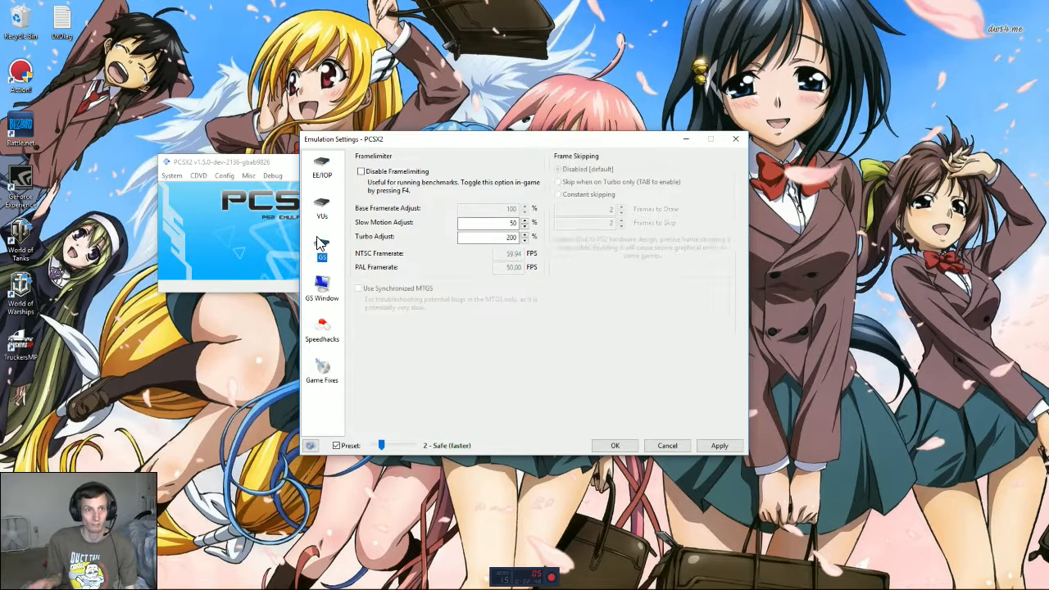
click(325, 298)
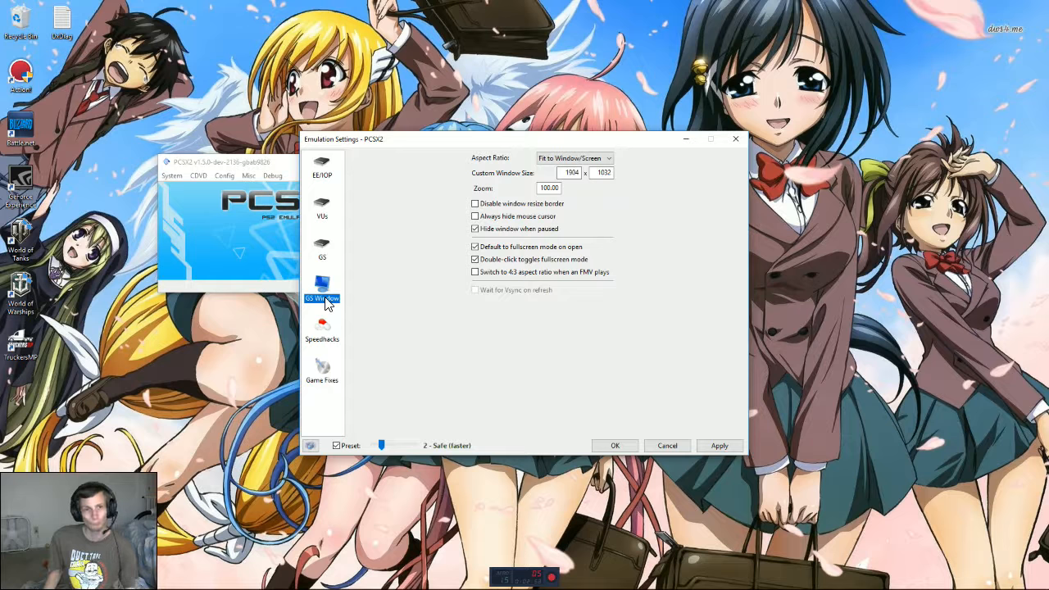
click(315, 172)
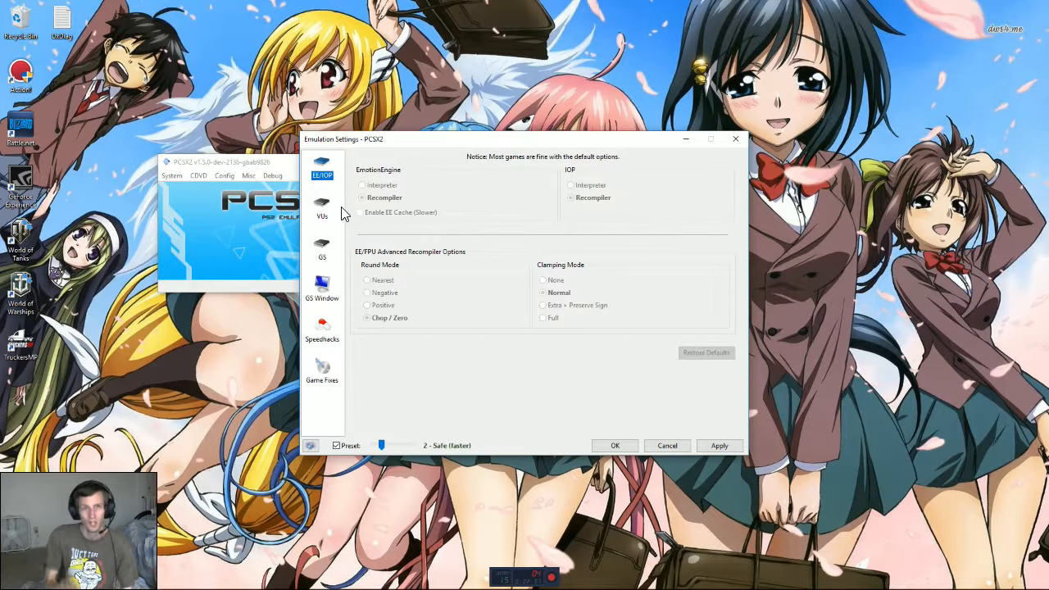
Step: Turn off the preset and review the unlocked EE/IOP, GS, GS Window and VUs options
click(337, 446)
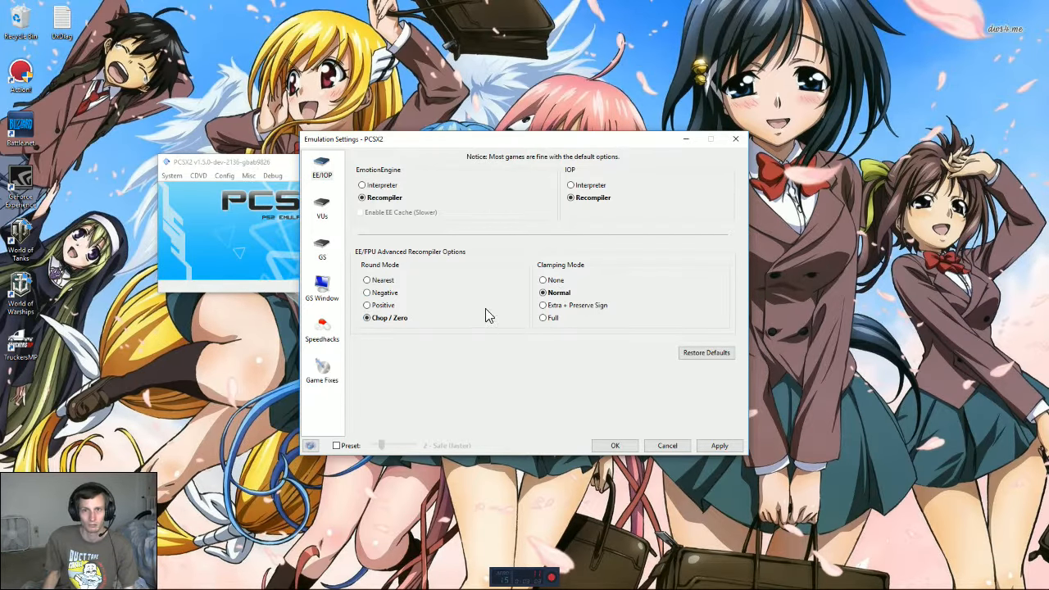
click(325, 255)
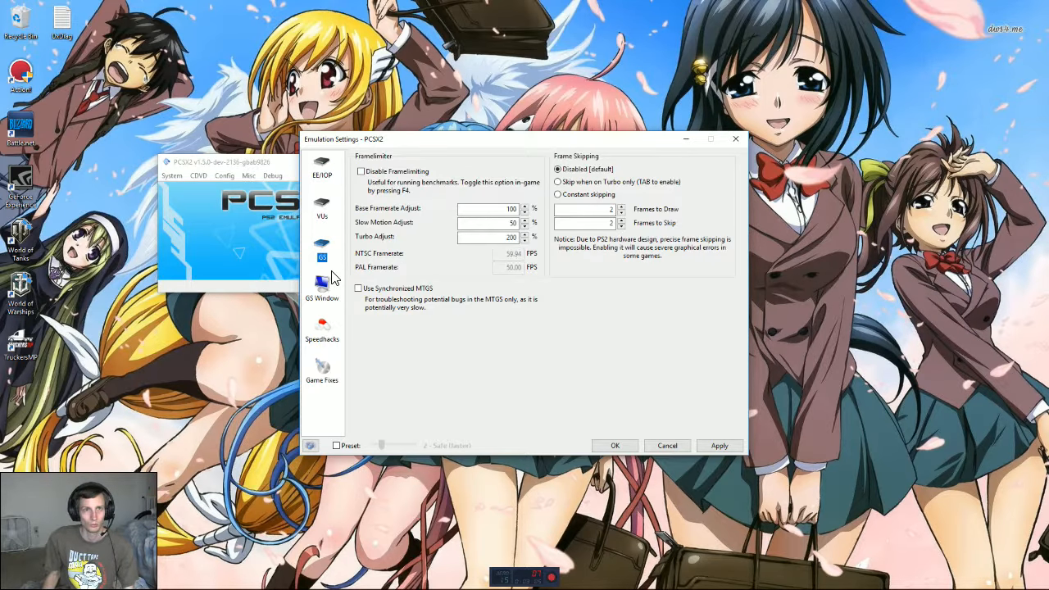
click(326, 288)
click(322, 176)
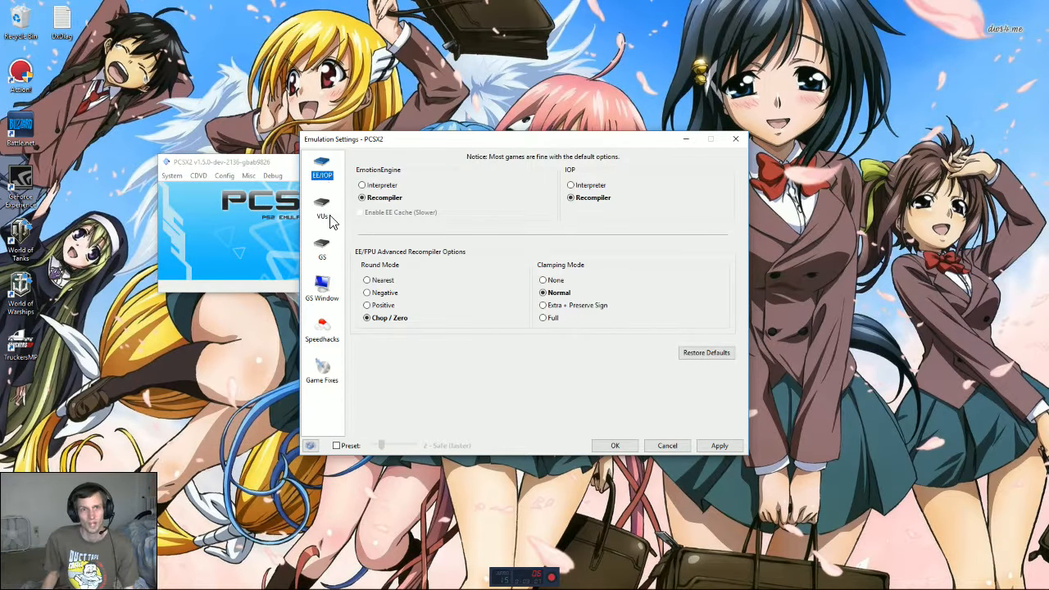
click(314, 251)
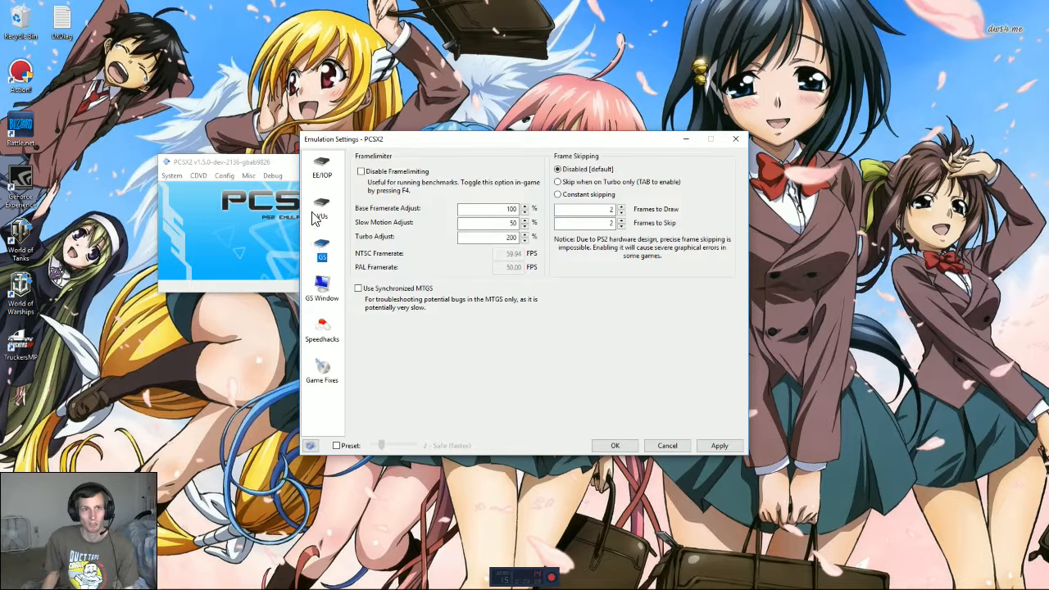
click(323, 216)
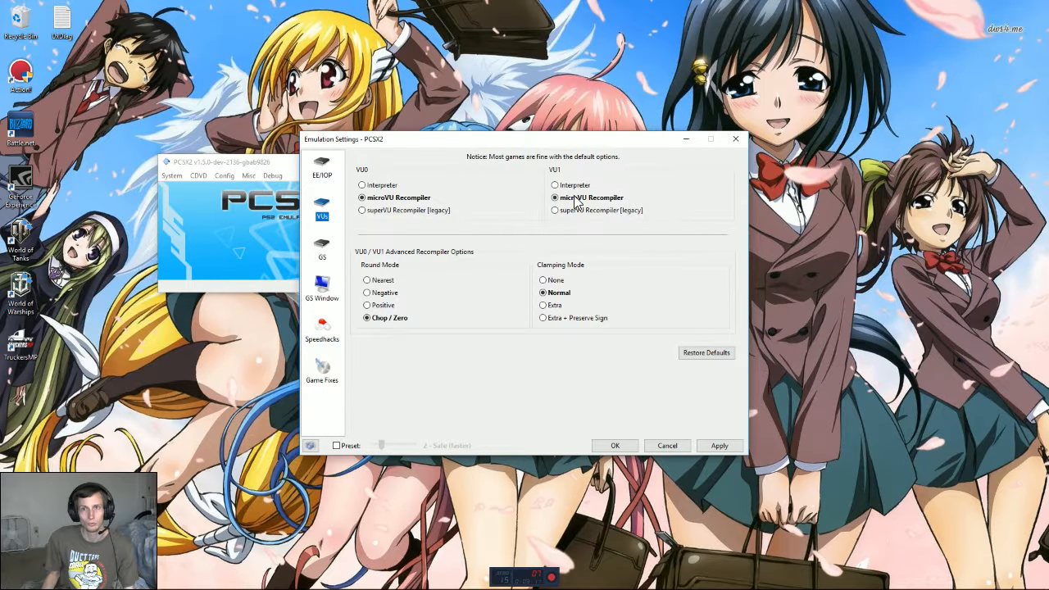
Step: Try the Extra clamping mode for the VUs and inspect the EE Cyclerate speedhack
click(546, 305)
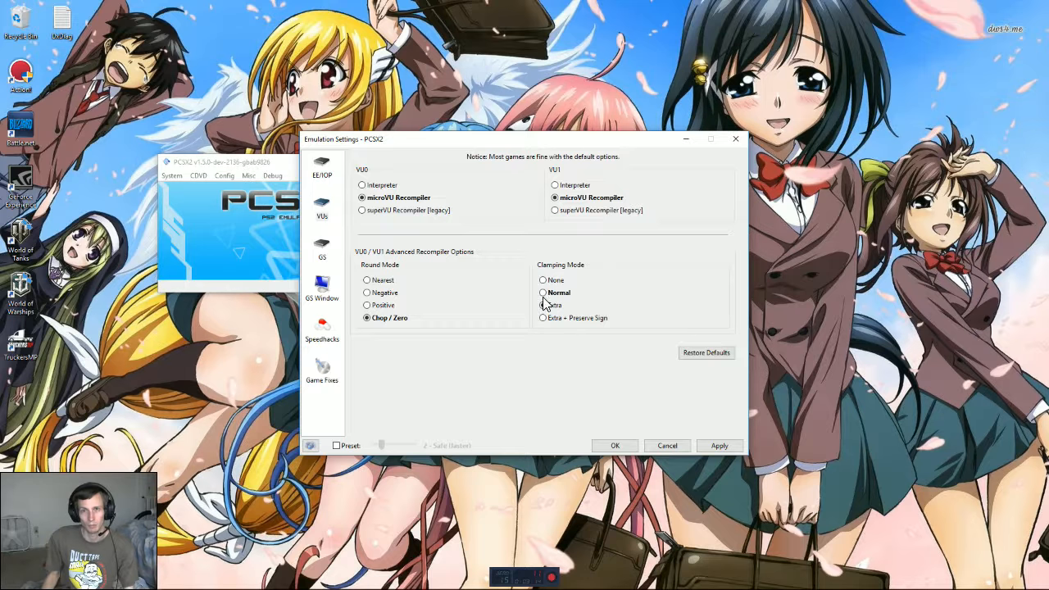
click(321, 296)
click(325, 341)
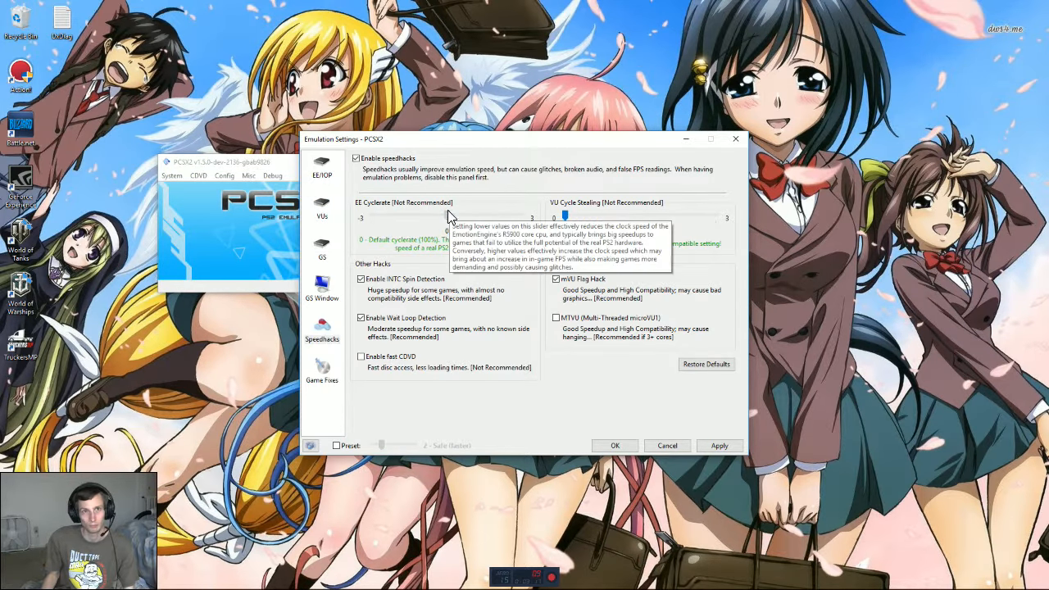
mouse_move(447, 220)
mouse_down()
mouse_move(427, 221)
mouse_move(471, 221)
mouse_move(426, 223)
mouse_move(446, 221)
mouse_up()
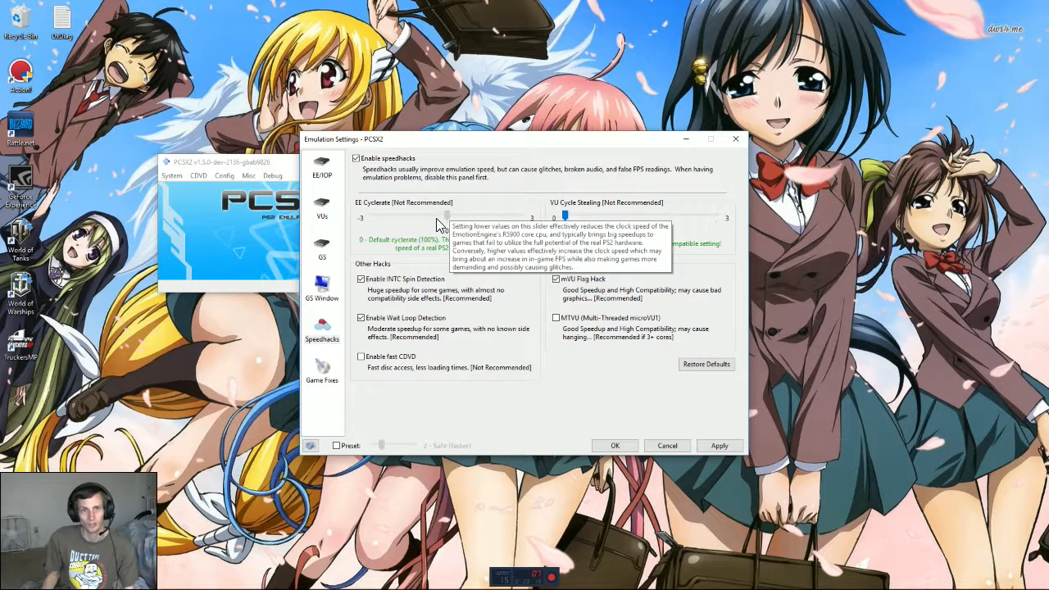
Step: Re-enable the 2 - Safe (faster) preset, apply the emulation settings, and close them
click(338, 446)
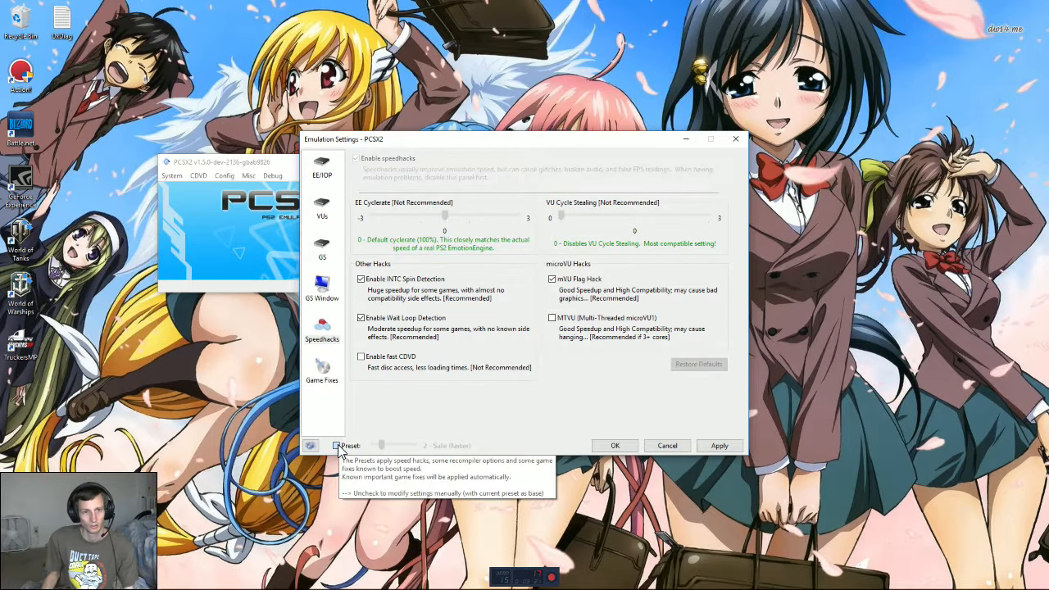
click(734, 446)
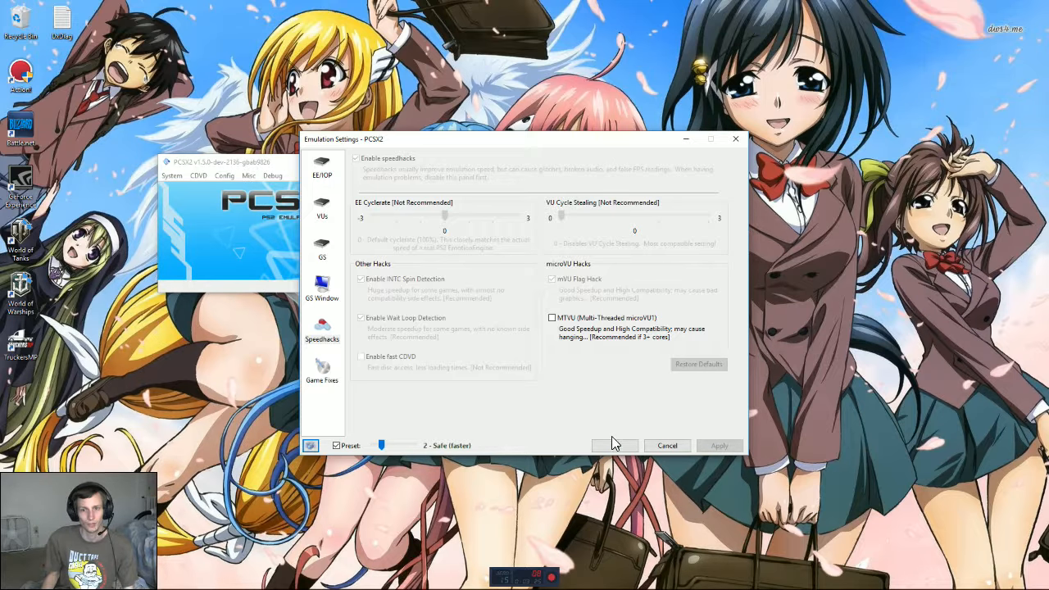
click(614, 445)
Step: Fast-boot the Madden NFL 07 (USA) disc image from the Roms folder
click(193, 176)
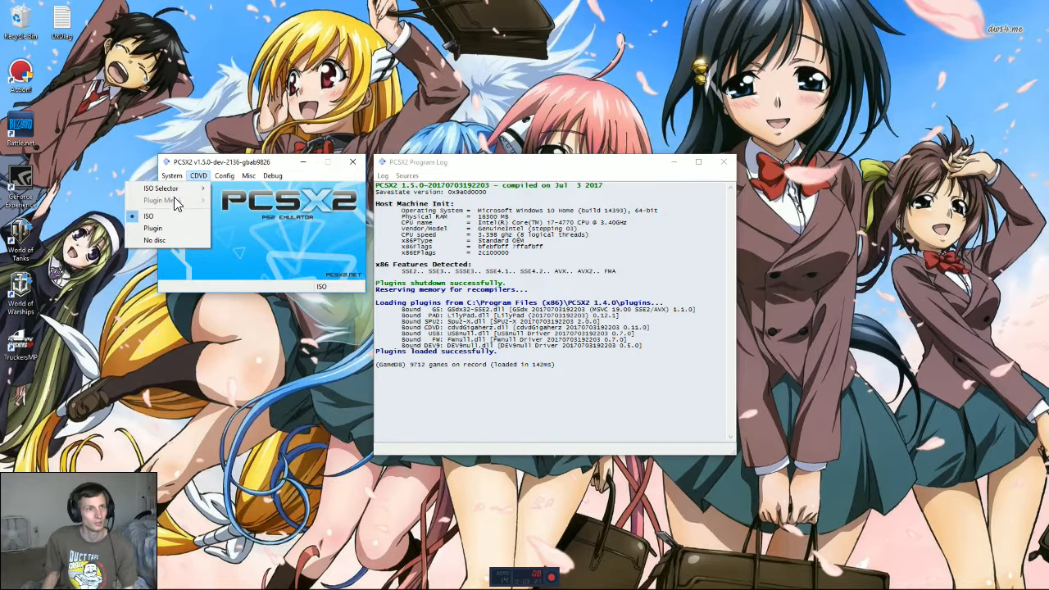
mouse_move(170, 175)
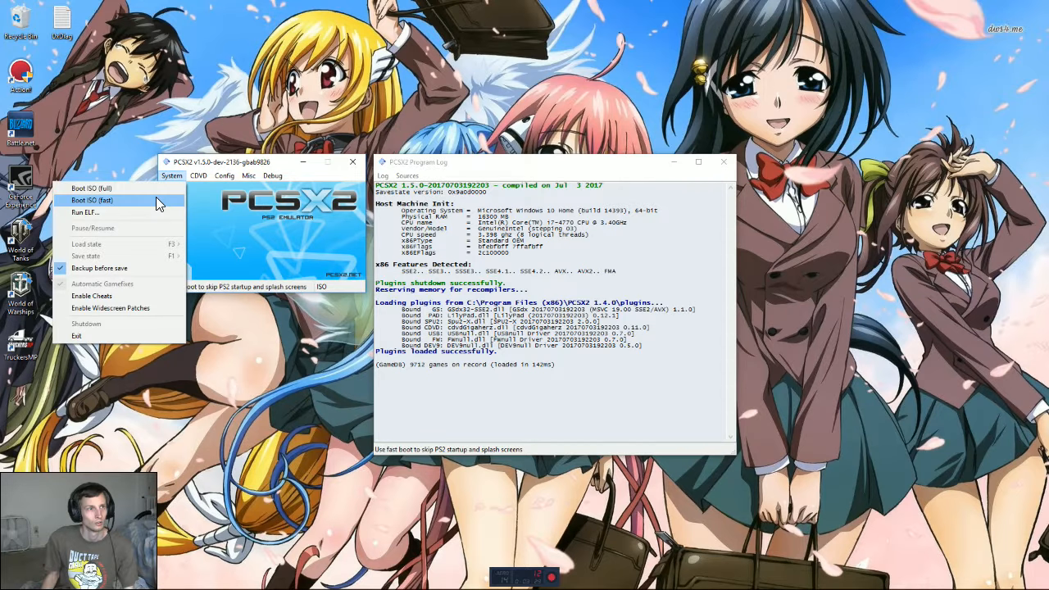
click(156, 200)
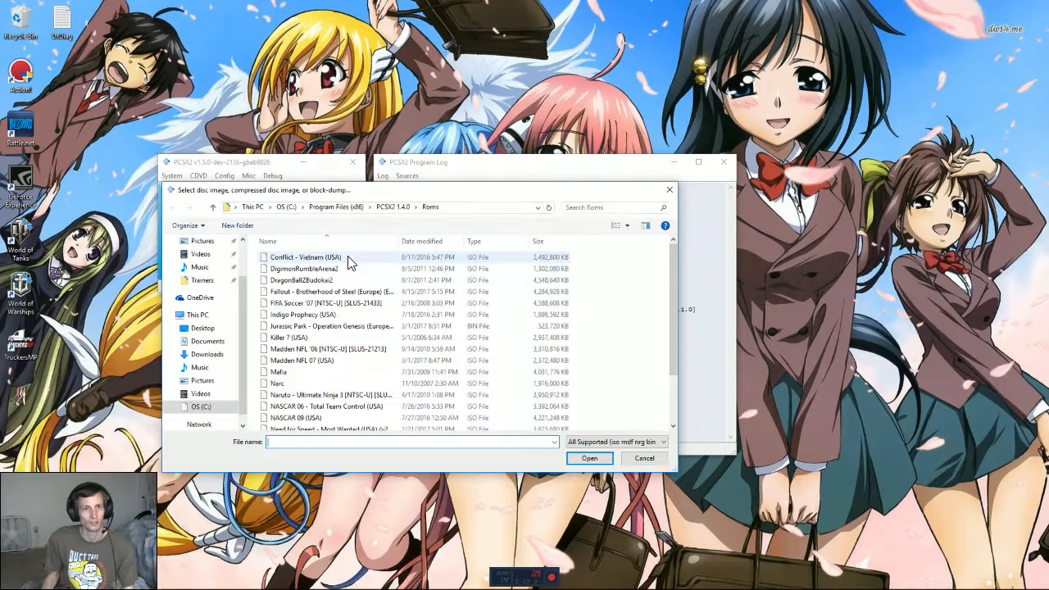
click(305, 360)
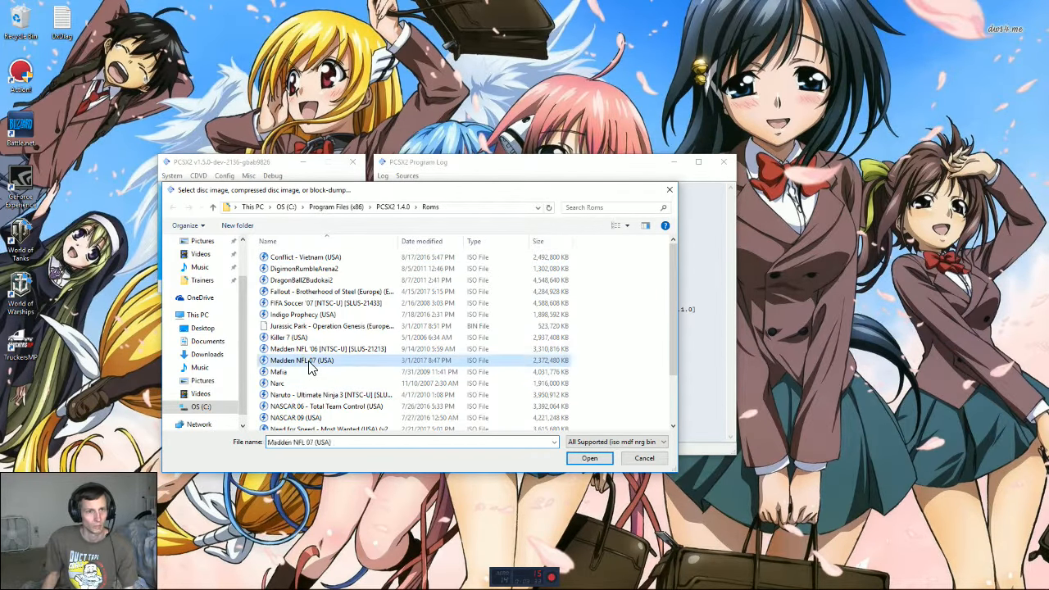
click(588, 458)
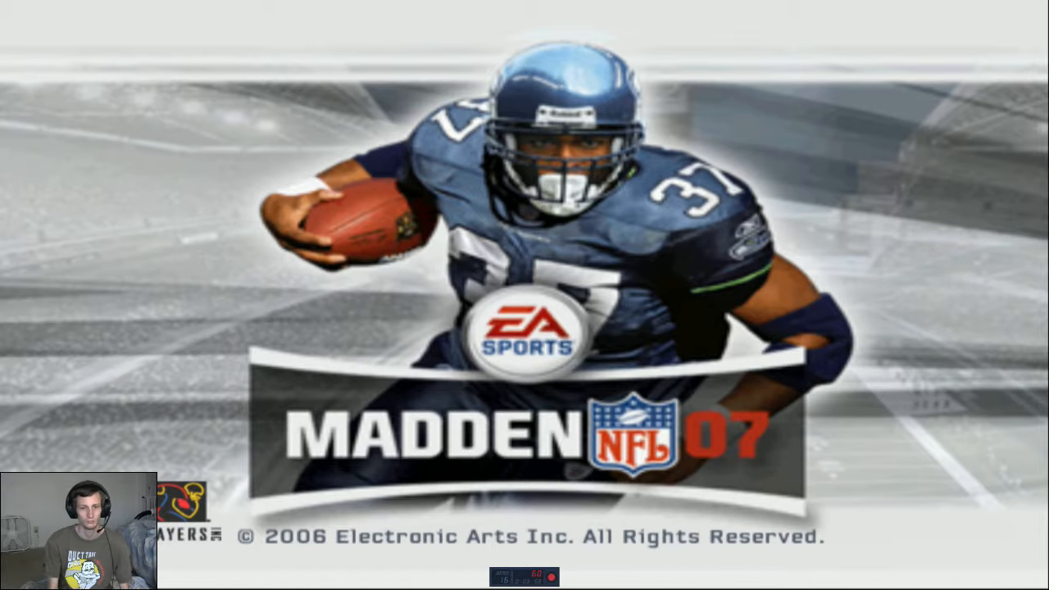
Step: Pass the game's title screen, look into EA Sports Extras, and enter Play Now from the main menu
key(Return)
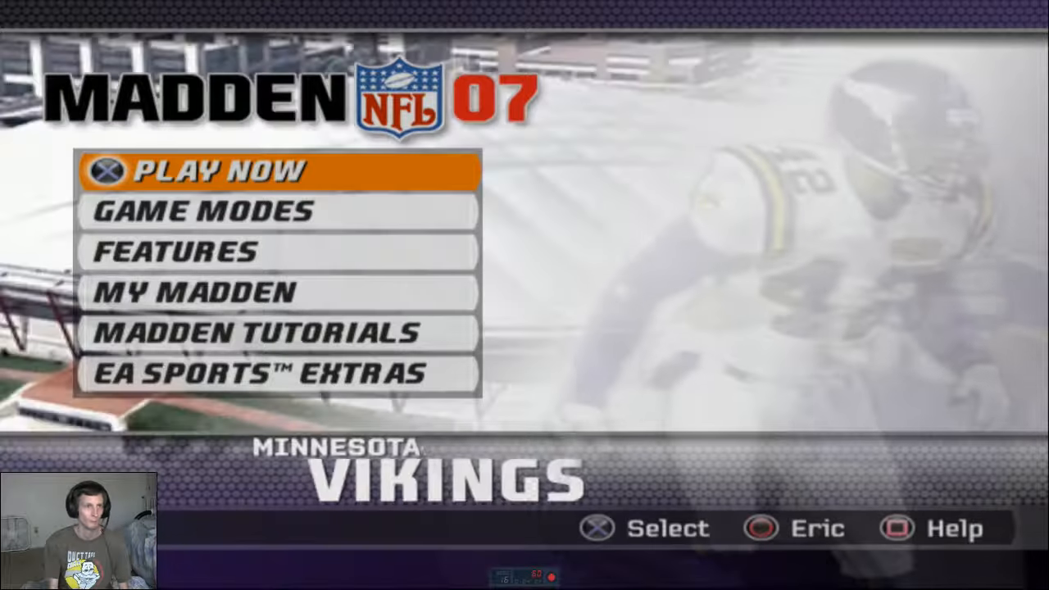
key(Down)
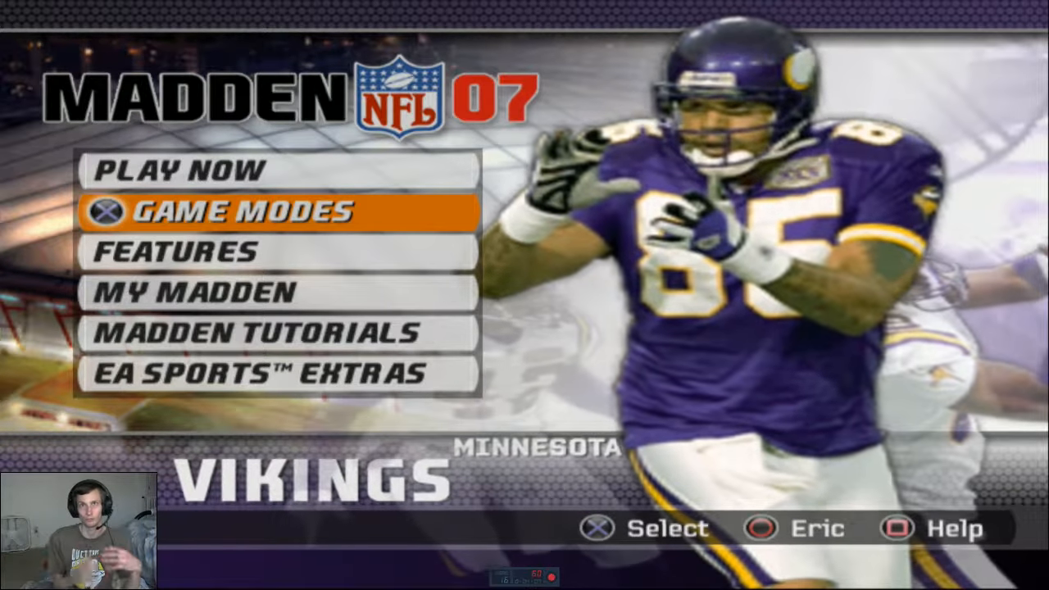
key(Up)
key(Up)
key(Return)
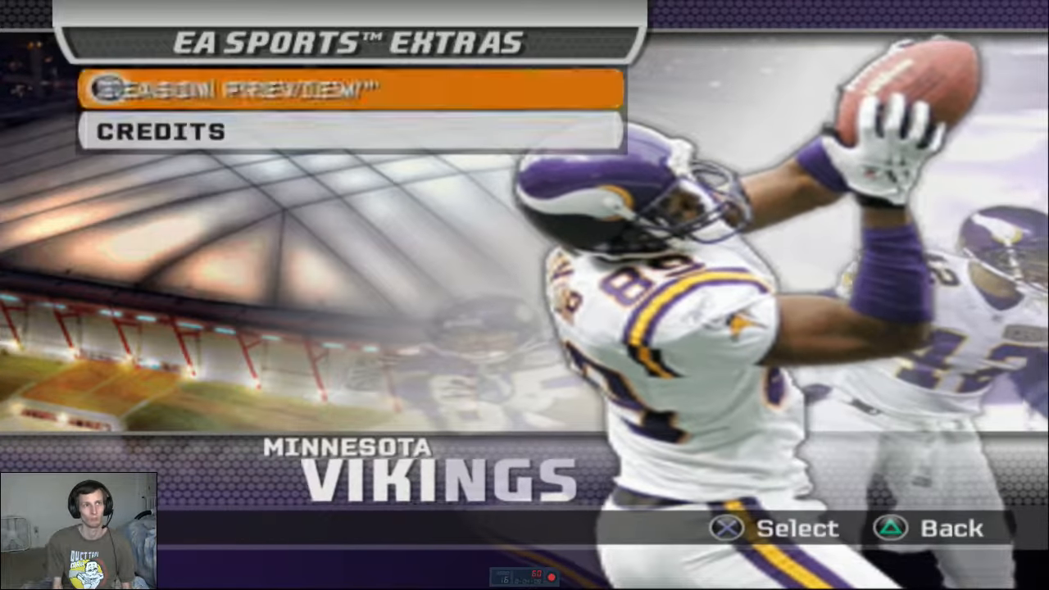
key(Escape)
key(Return)
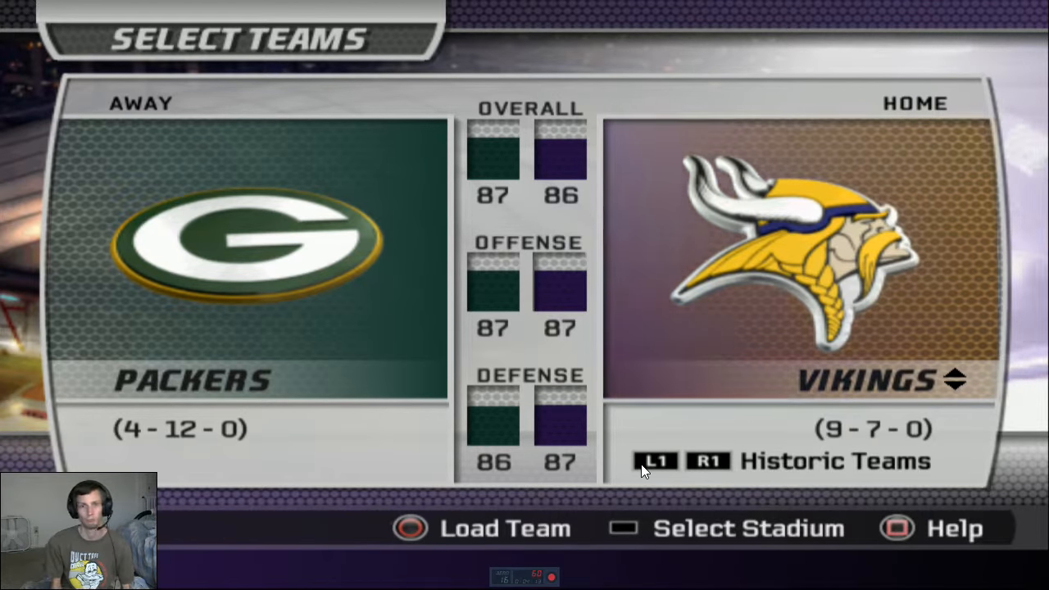
Step: Accept the Packers as away team and the Vikings as home team, and start the match
key(Left)
key(Right)
key(Return)
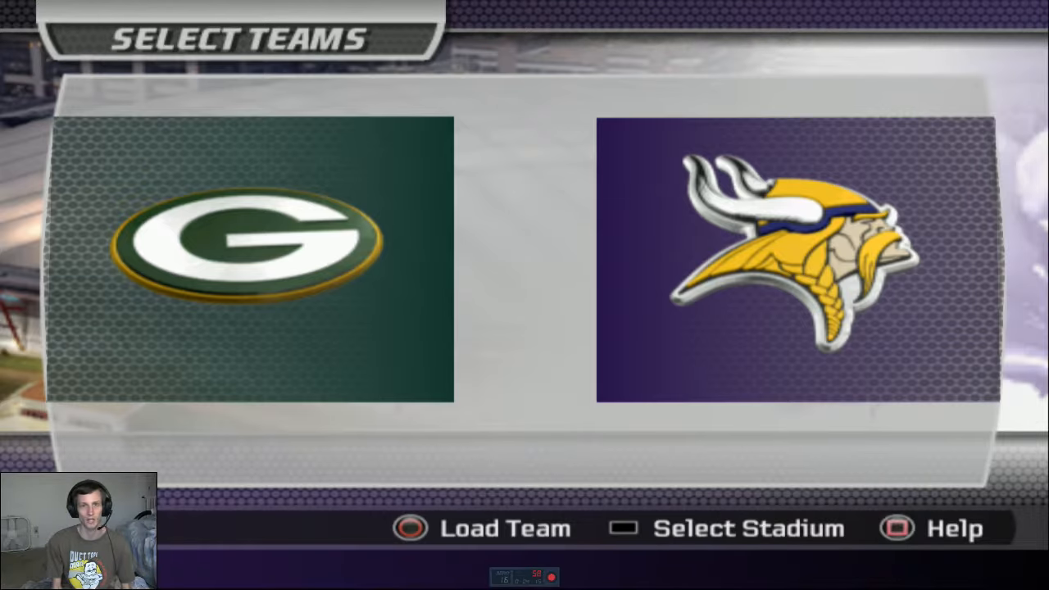
key(Return)
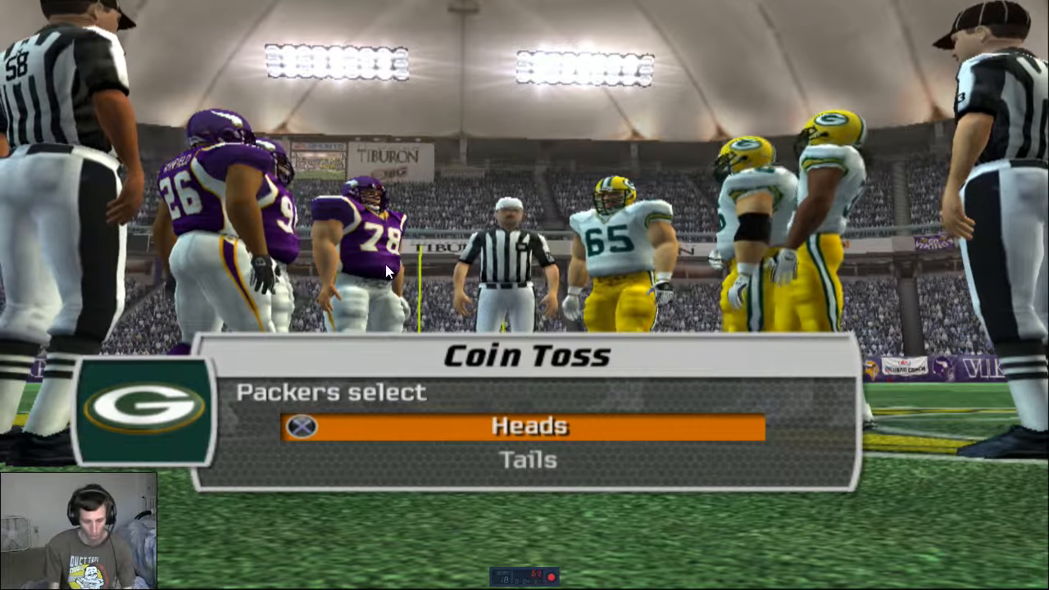
Step: Suspend the running game at the coin toss and open the GSdx video plugin settings
key(Down)
key(Escape)
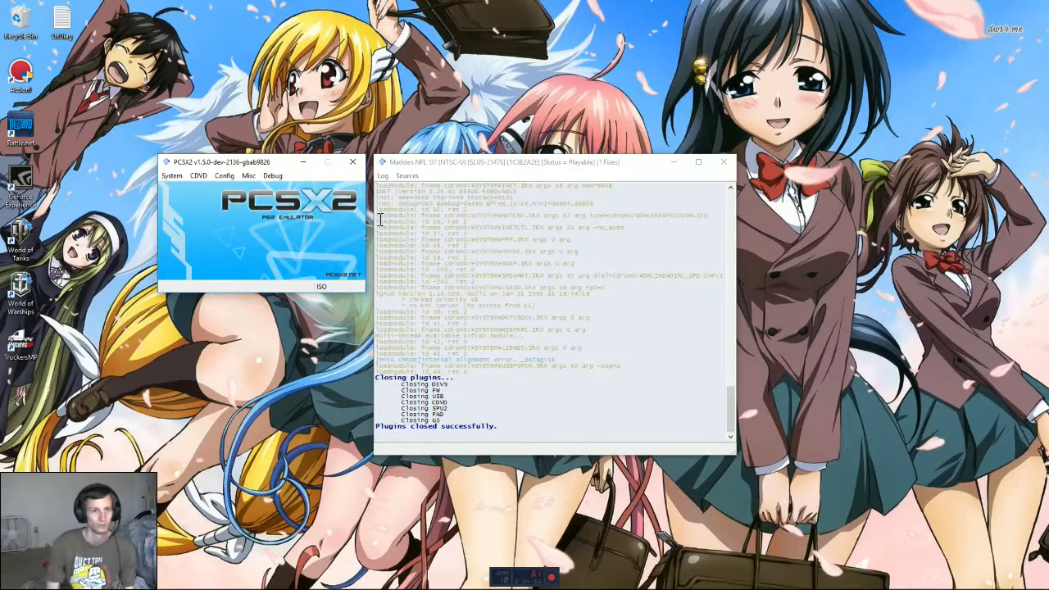
click(222, 176)
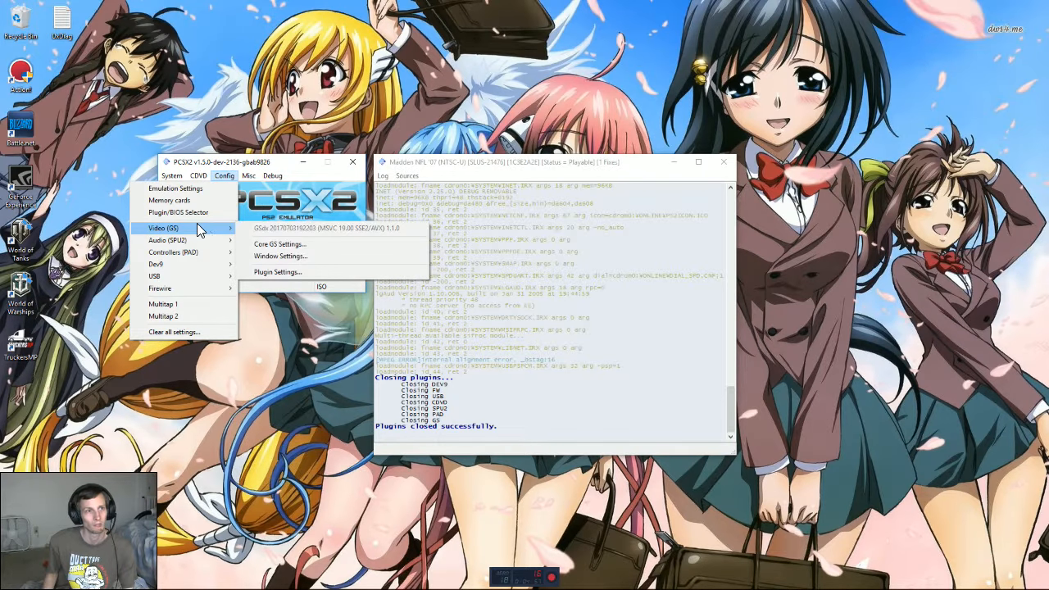
mouse_move(180, 229)
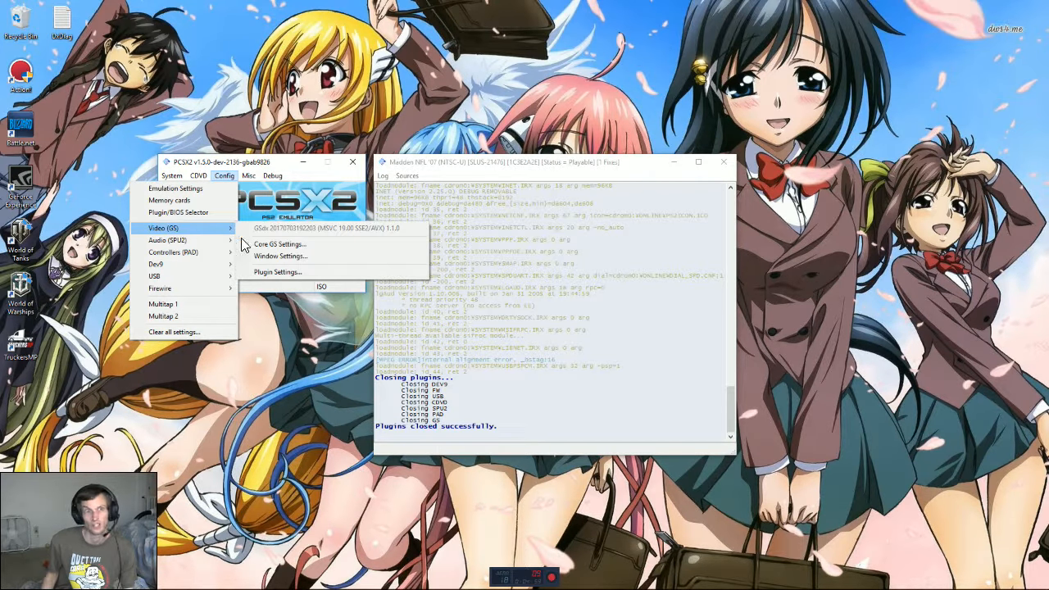
click(270, 272)
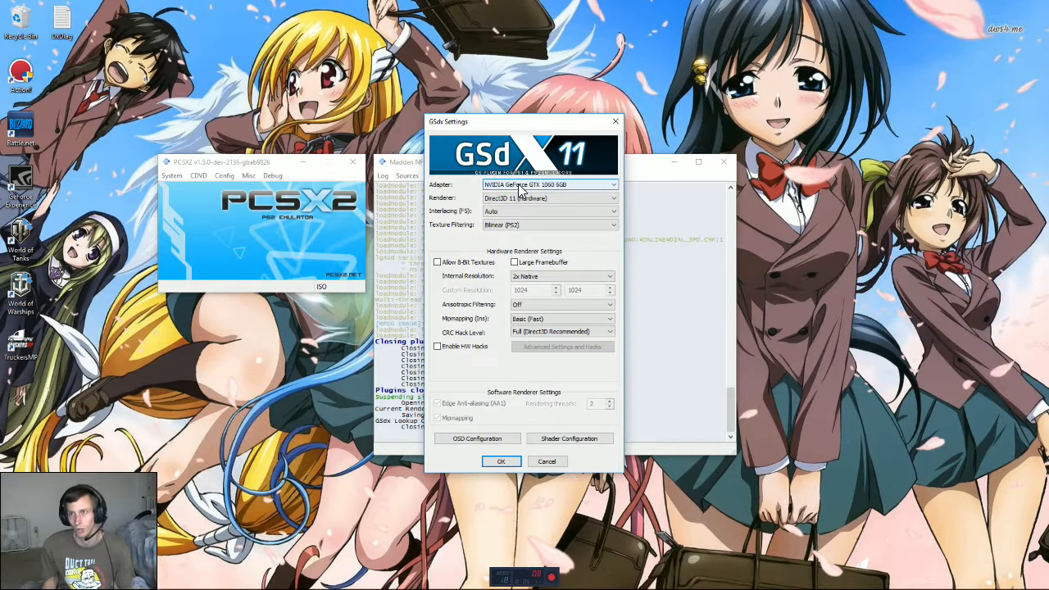
Step: Look through the available graphics adapters and renderers, keeping the current choices
click(497, 187)
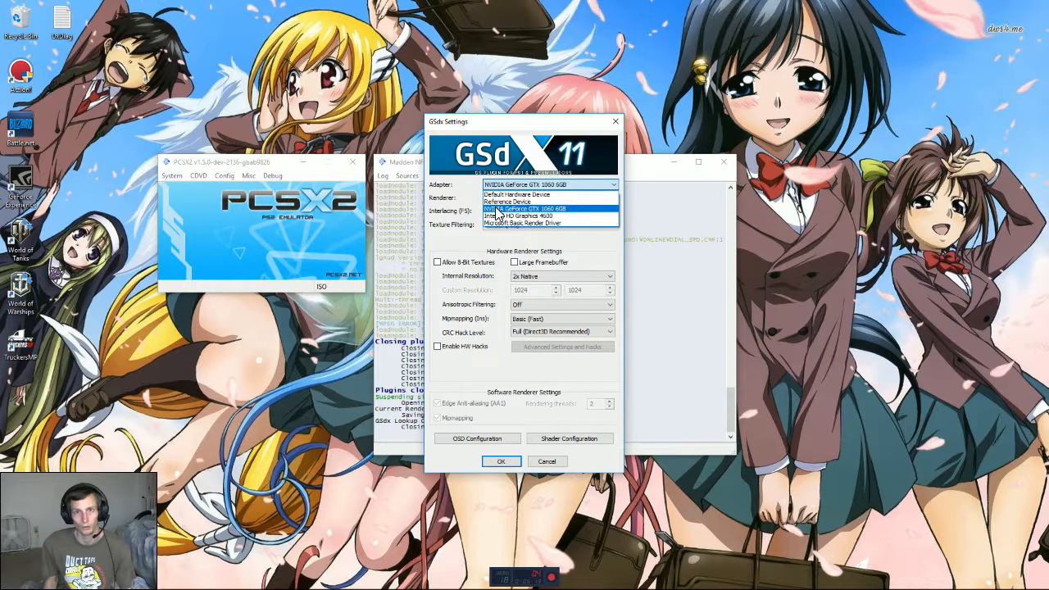
click(461, 199)
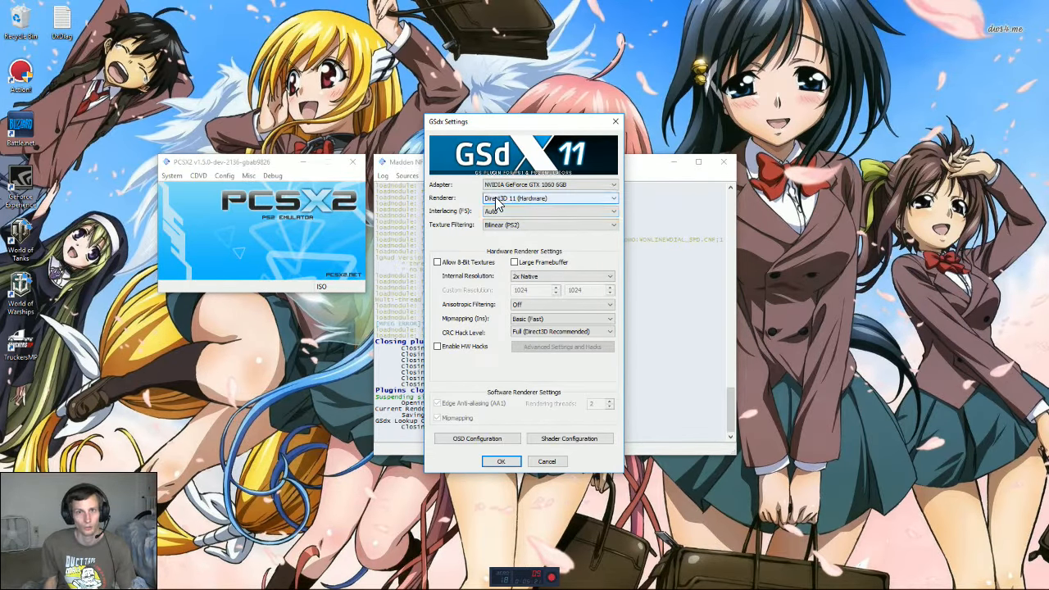
click(496, 199)
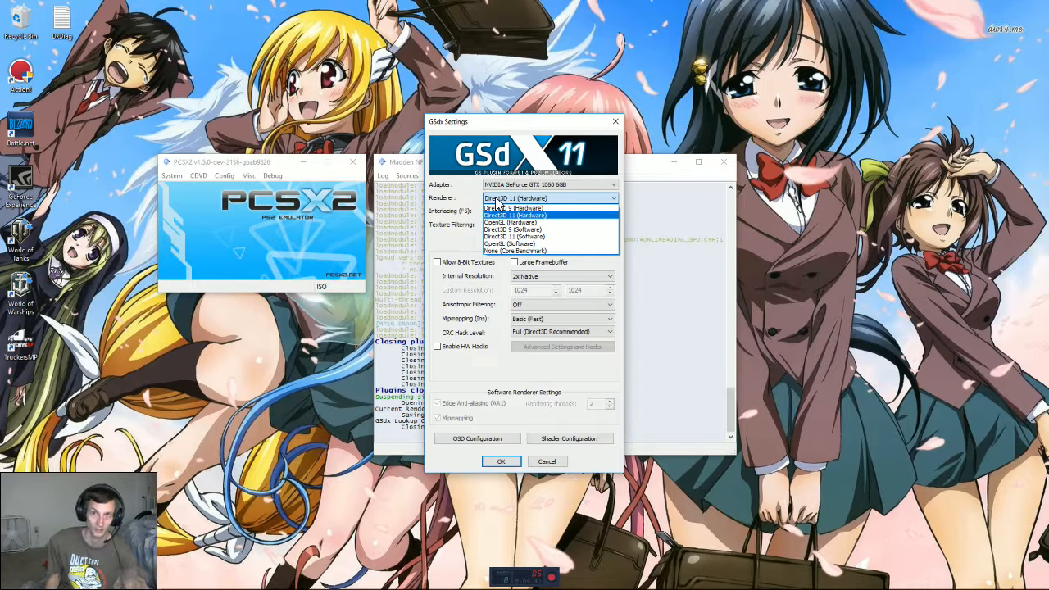
click(455, 202)
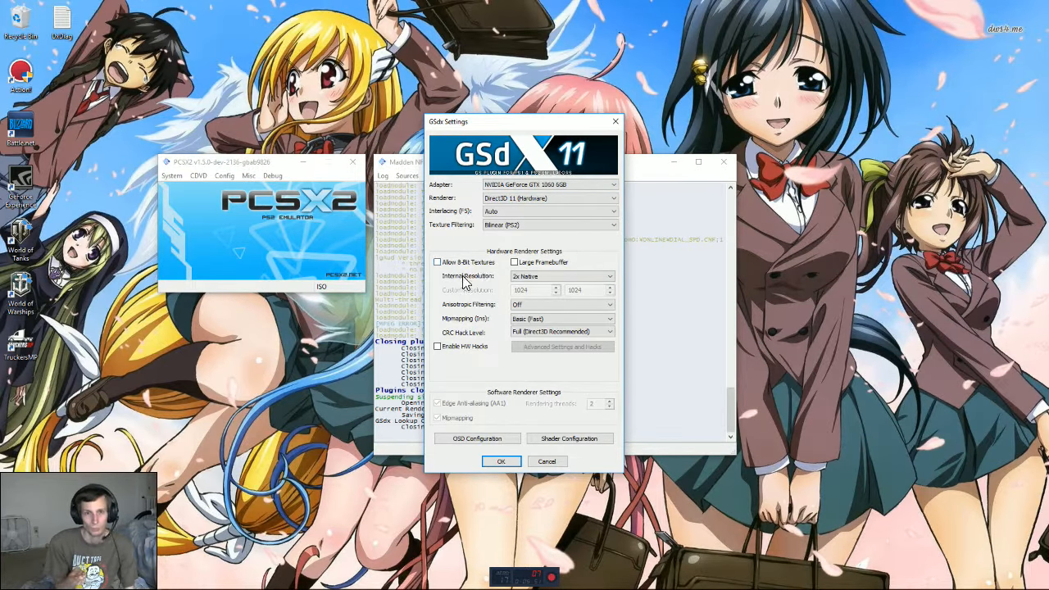
Step: Try 4x Native as internal resolution, change it to Native instead, and save the GSdx settings
click(517, 279)
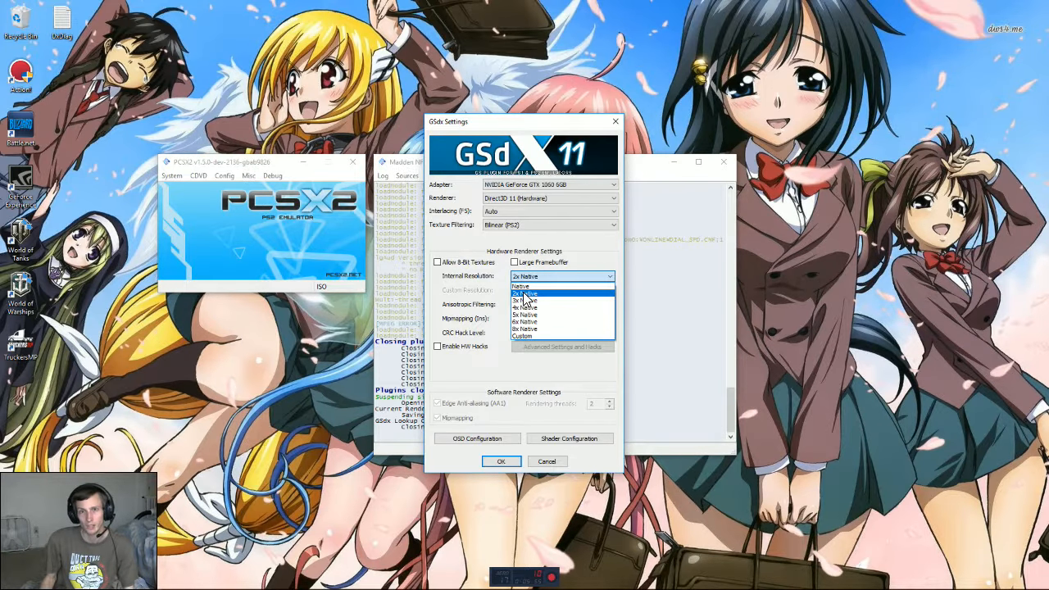
click(522, 308)
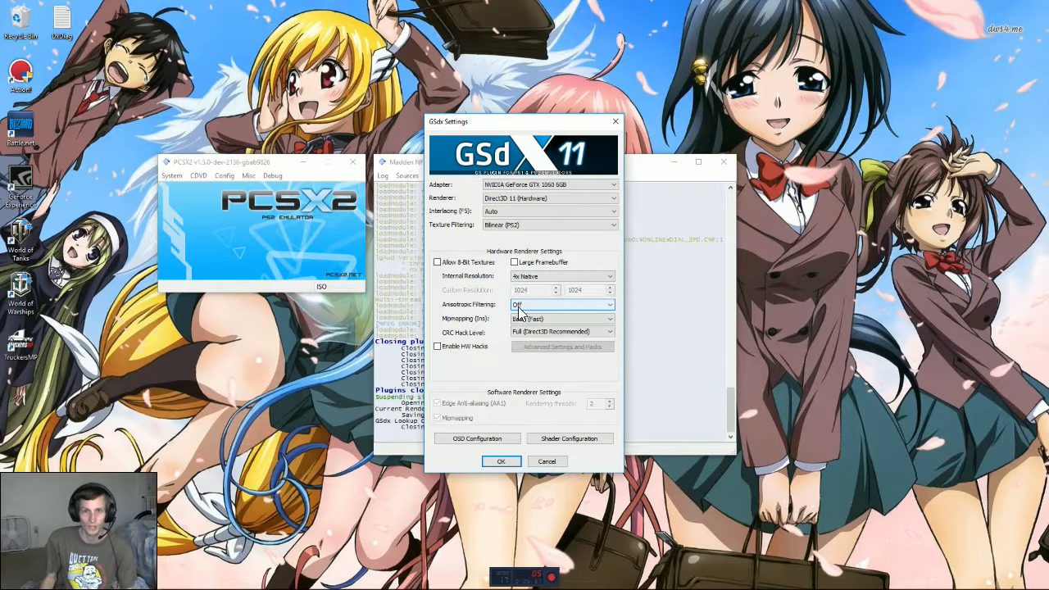
click(523, 279)
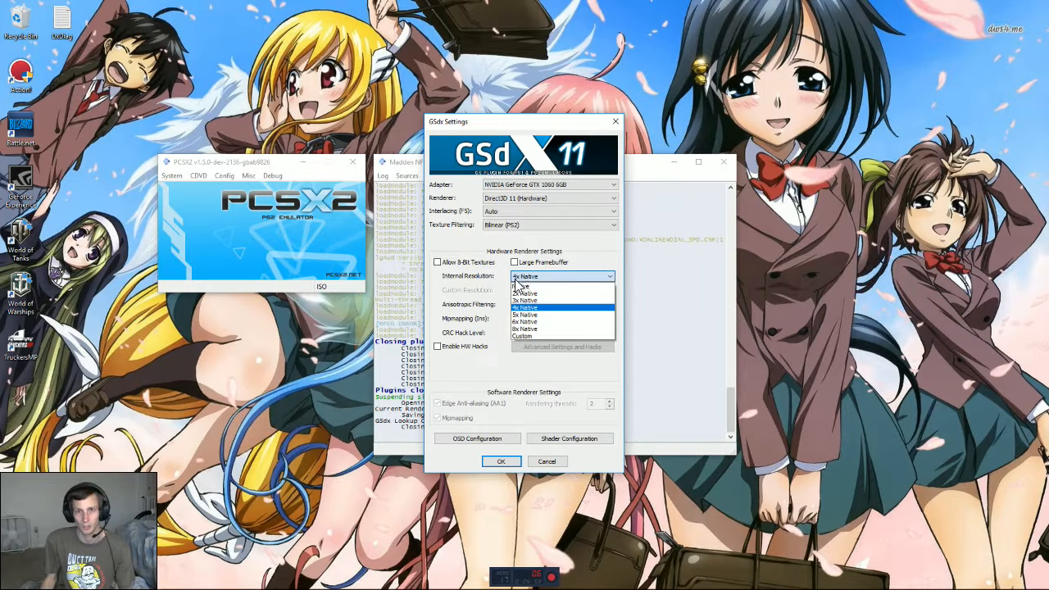
click(518, 286)
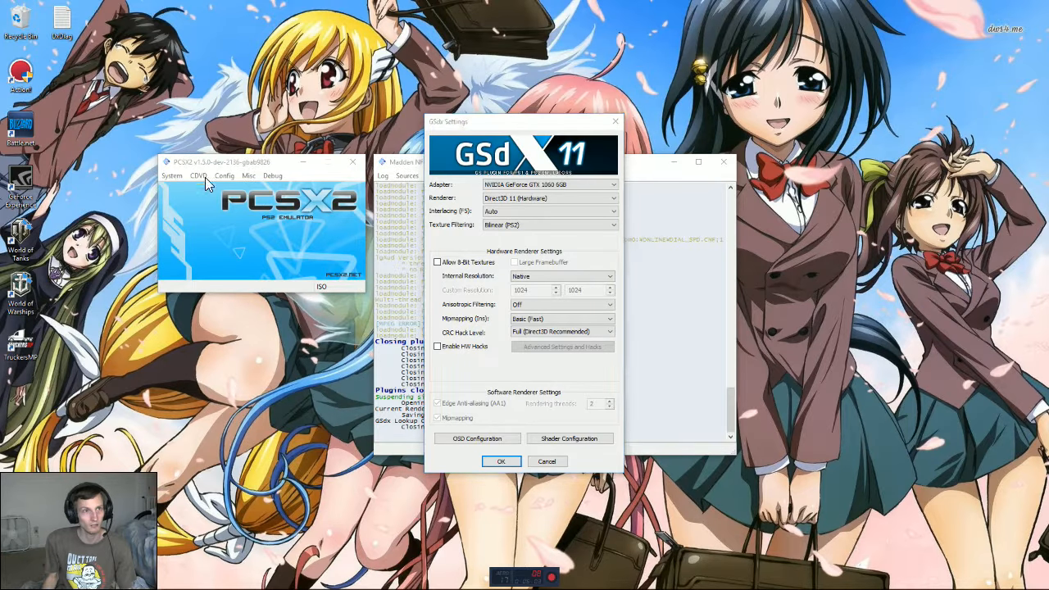
click(501, 461)
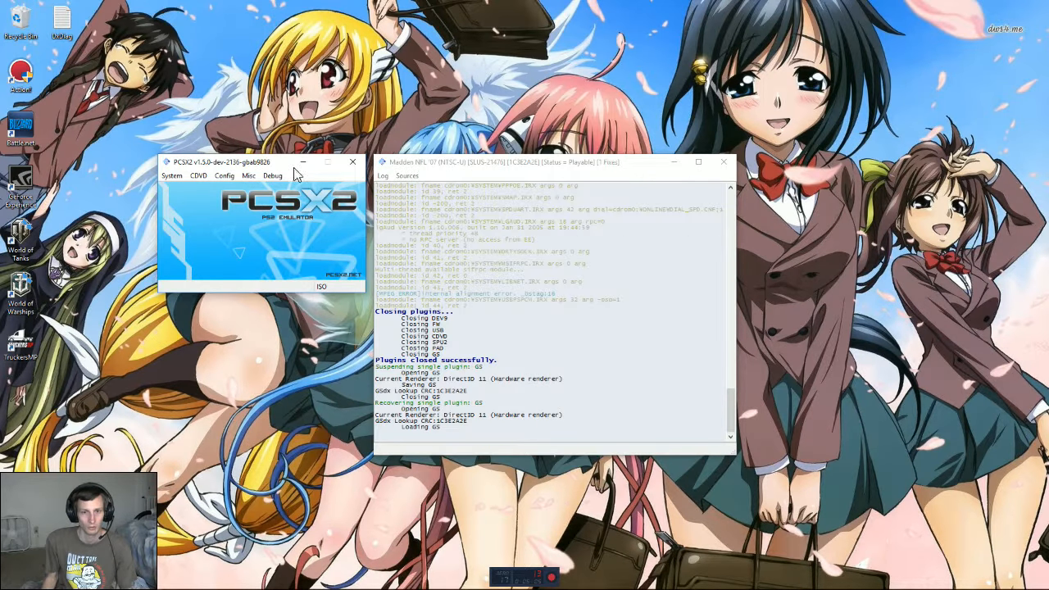
Step: Resume the suspended Madden NFL 07 emulation
click(165, 167)
click(182, 176)
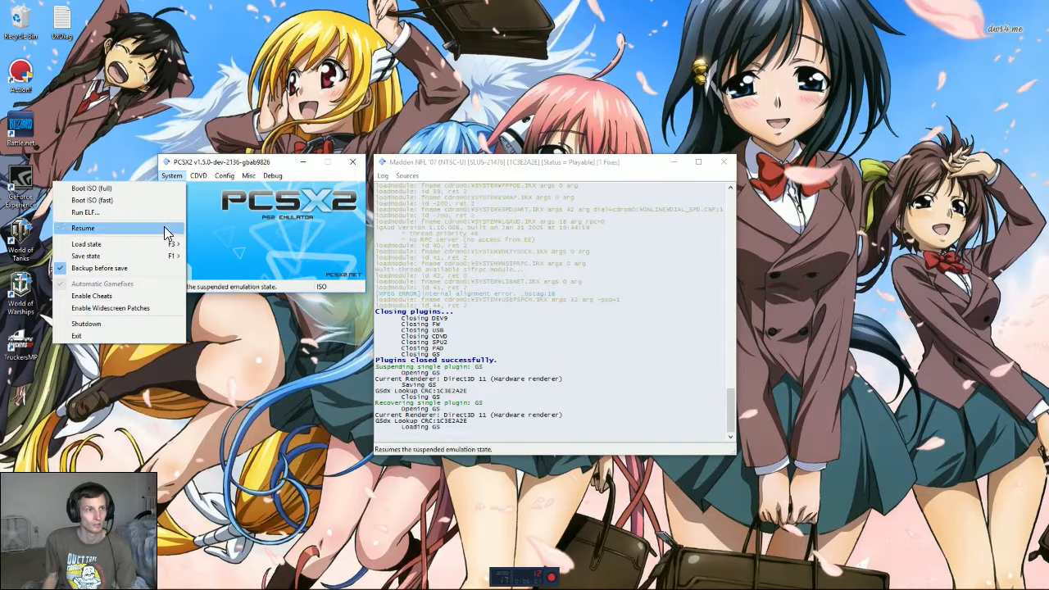
click(164, 228)
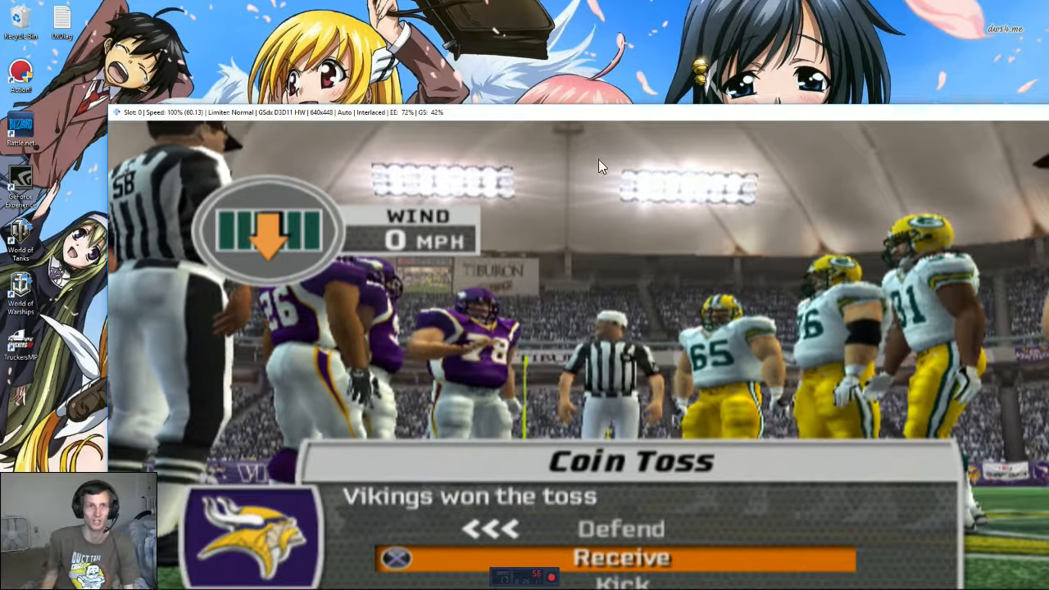
Step: Set the GSdx internal resolution to 2x Native while the game is running, save it, and return to the game
mouse_move(109, 584)
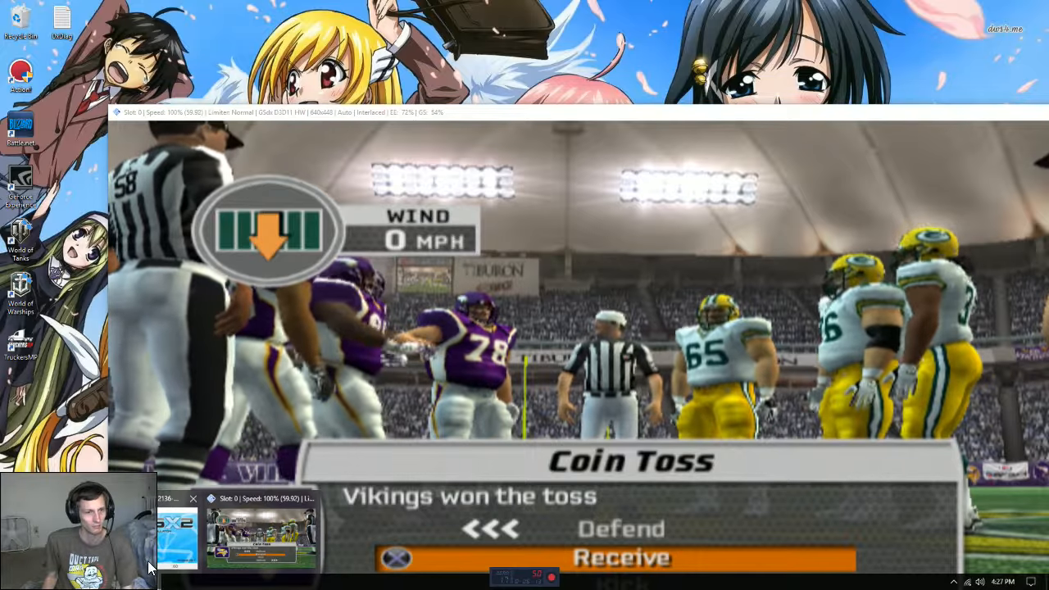
click(58, 534)
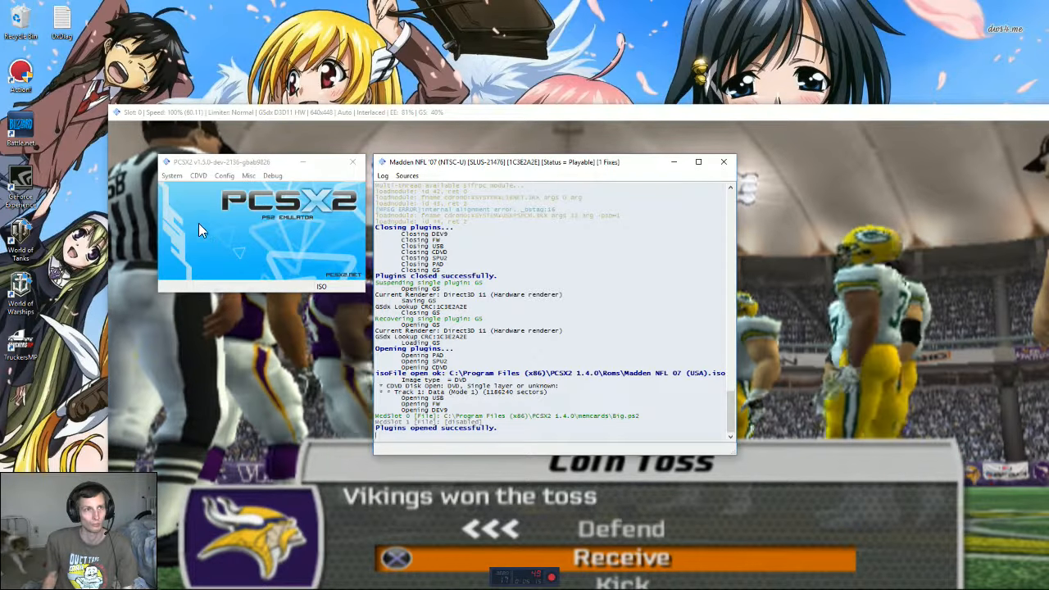
click(204, 181)
click(224, 175)
mouse_move(180, 227)
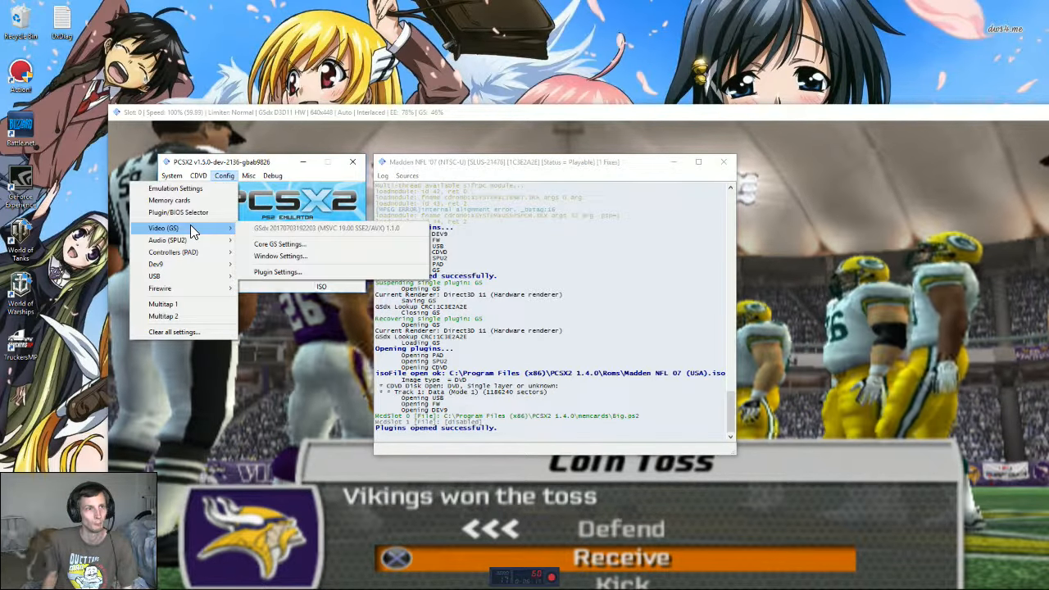
click(260, 271)
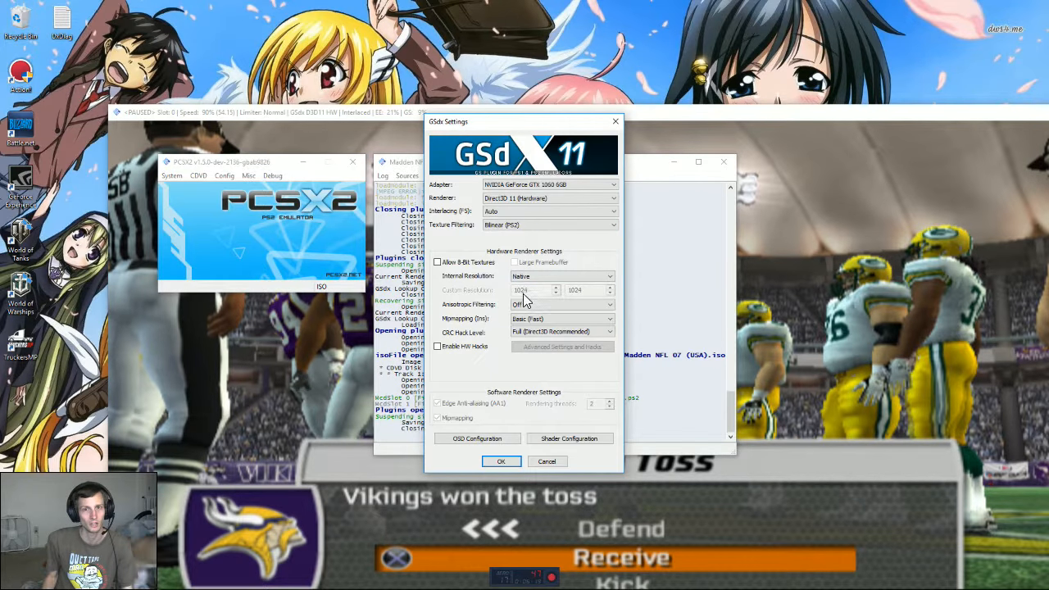
click(521, 277)
click(519, 293)
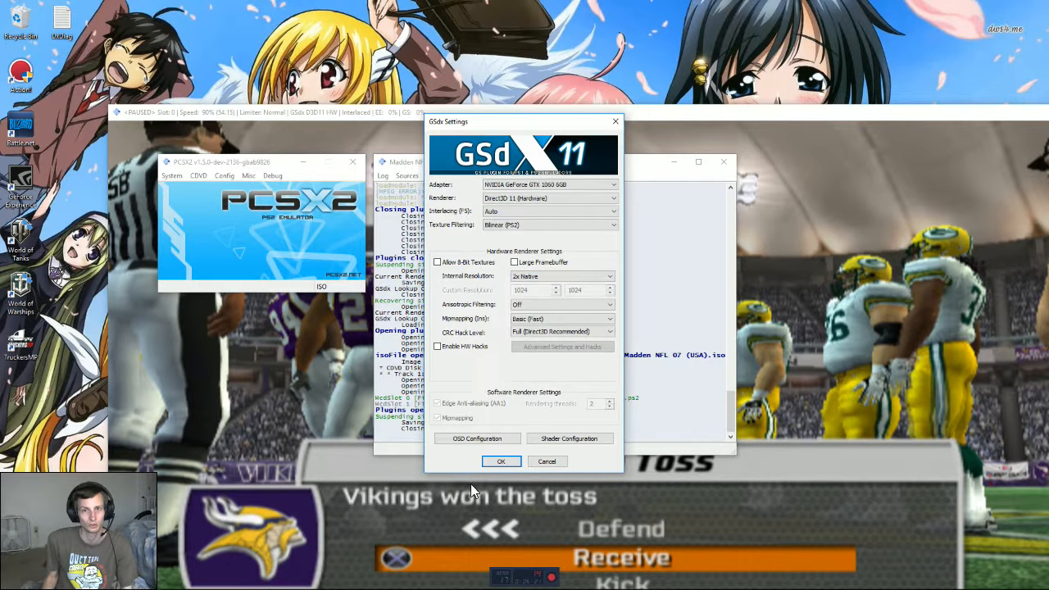
click(500, 461)
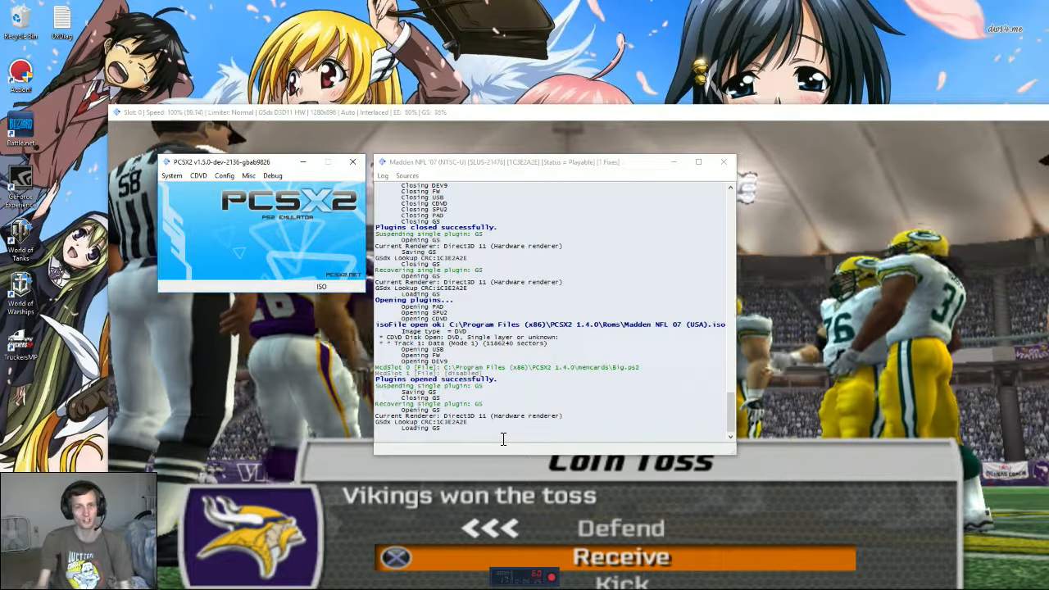
click(300, 390)
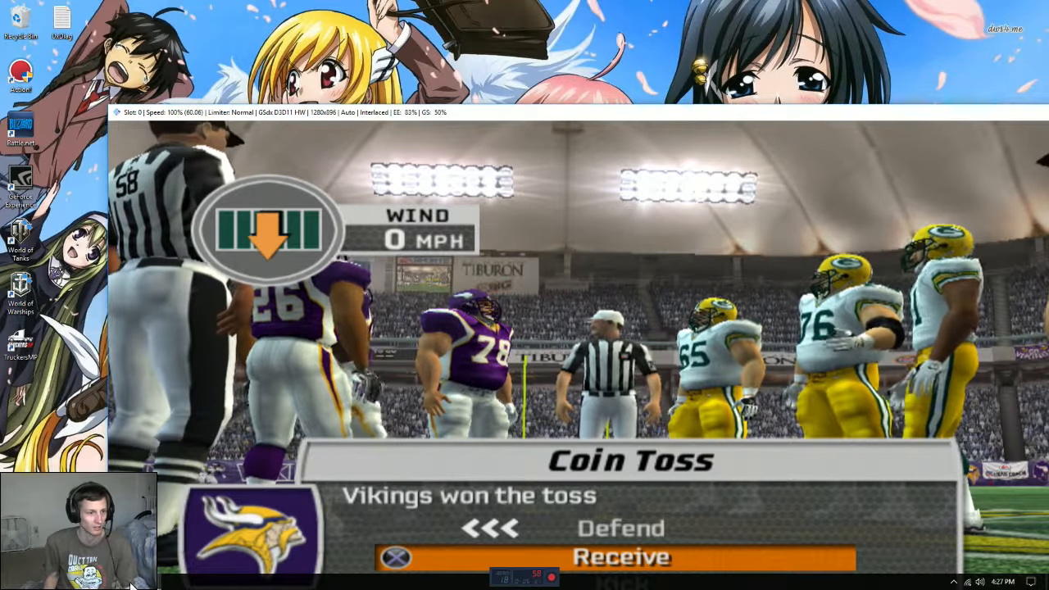
Step: Set the GSdx internal resolution to 8x Native, save it, and return to the game
mouse_move(150, 582)
click(178, 537)
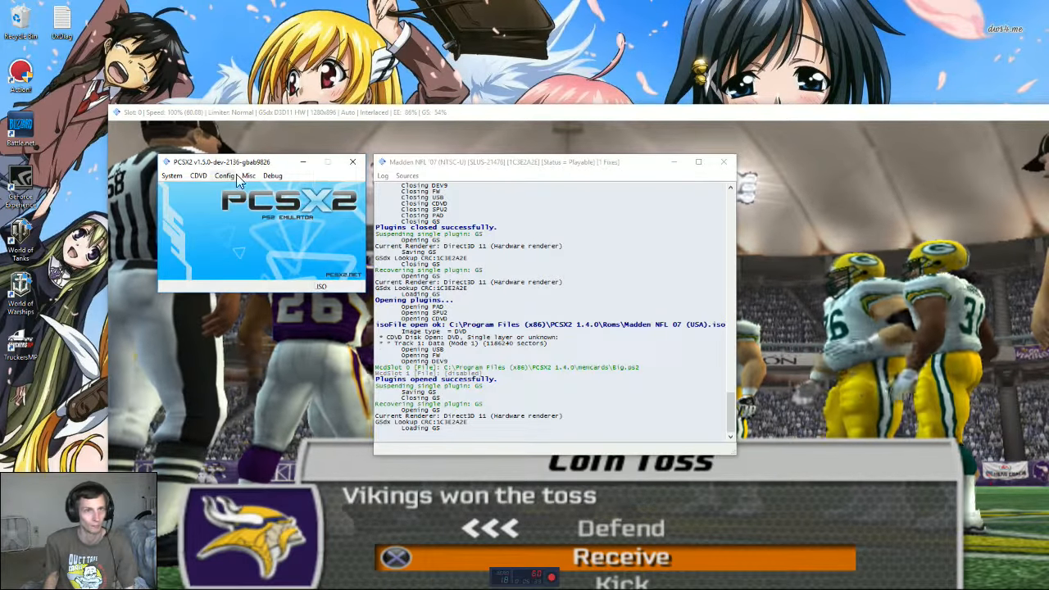
click(224, 175)
mouse_move(197, 237)
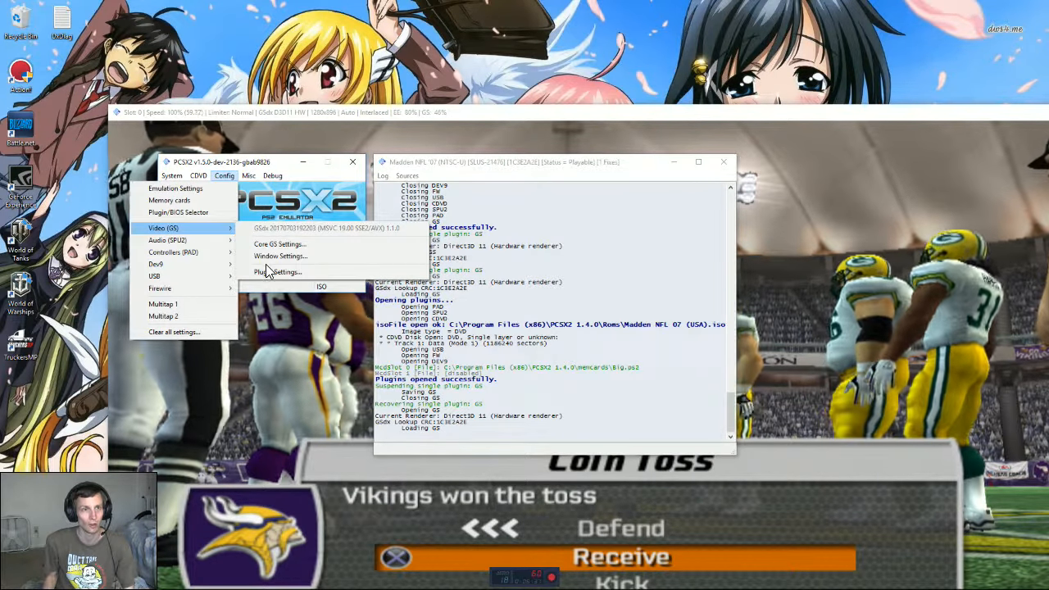
click(270, 275)
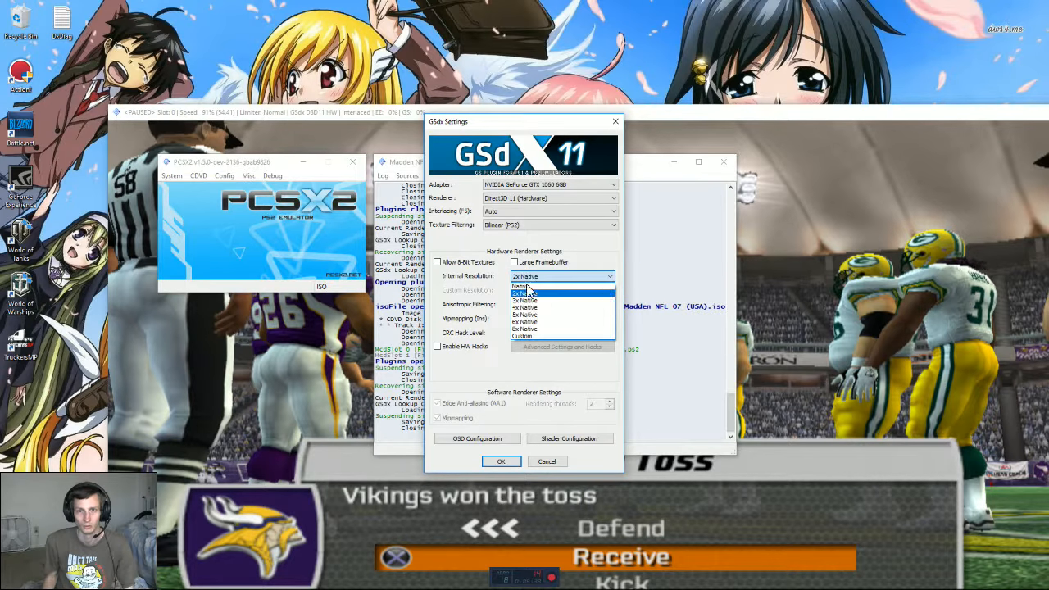
click(492, 464)
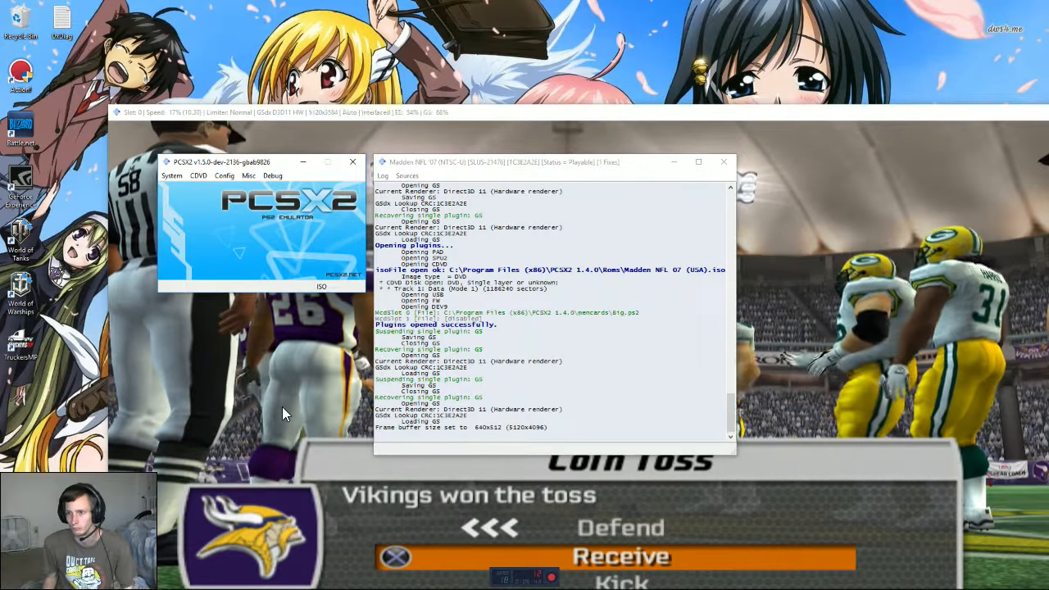
click(282, 406)
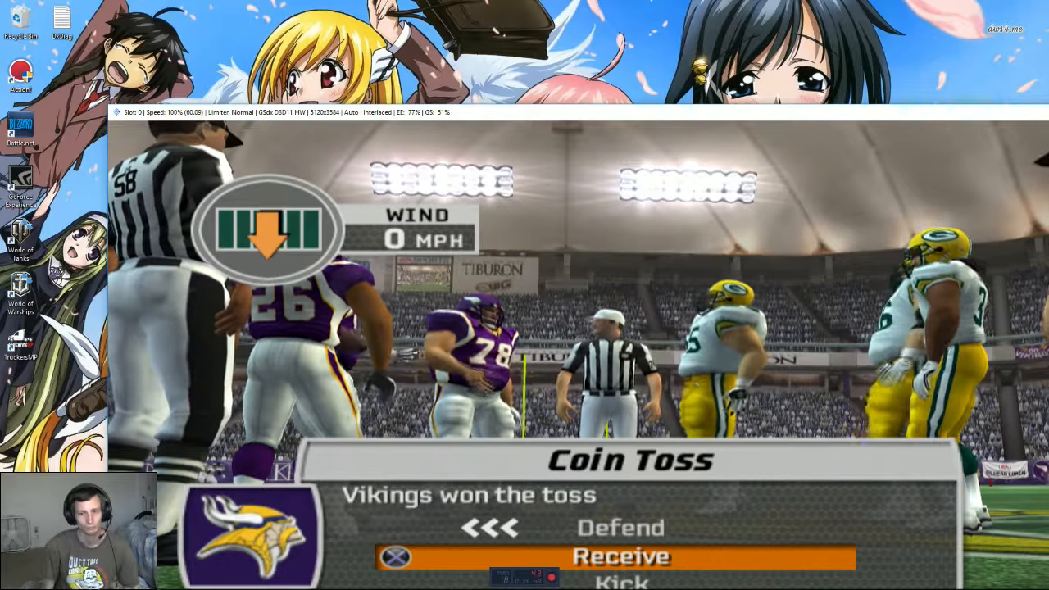
Step: Choose Kick for the Vikings, settle the Packers' coin toss choice, and reposition the game window so the whole picture fits the screen
key(Down)
key(x)
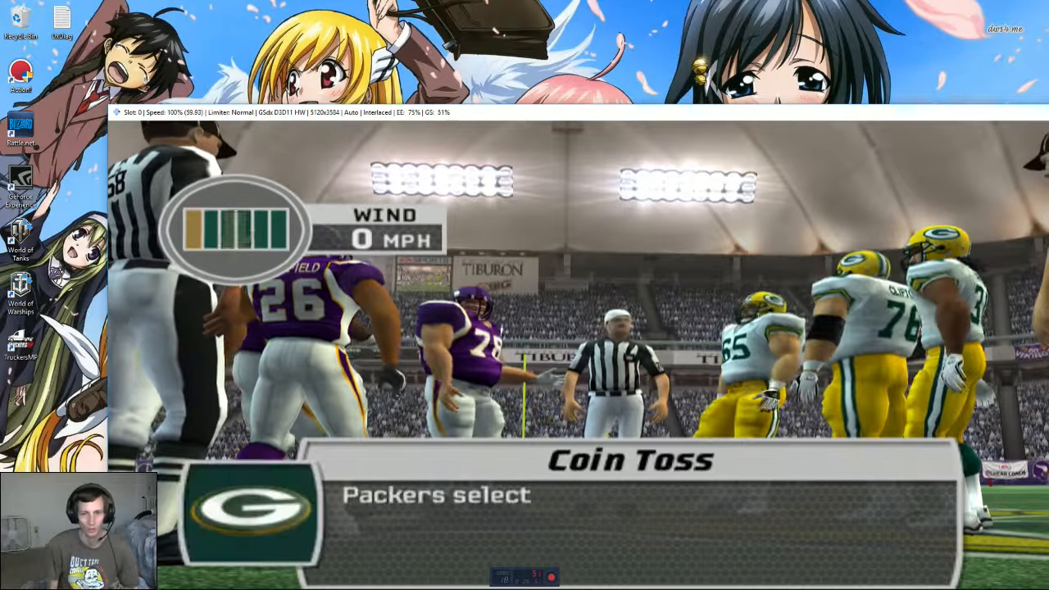
key(Down)
key(x)
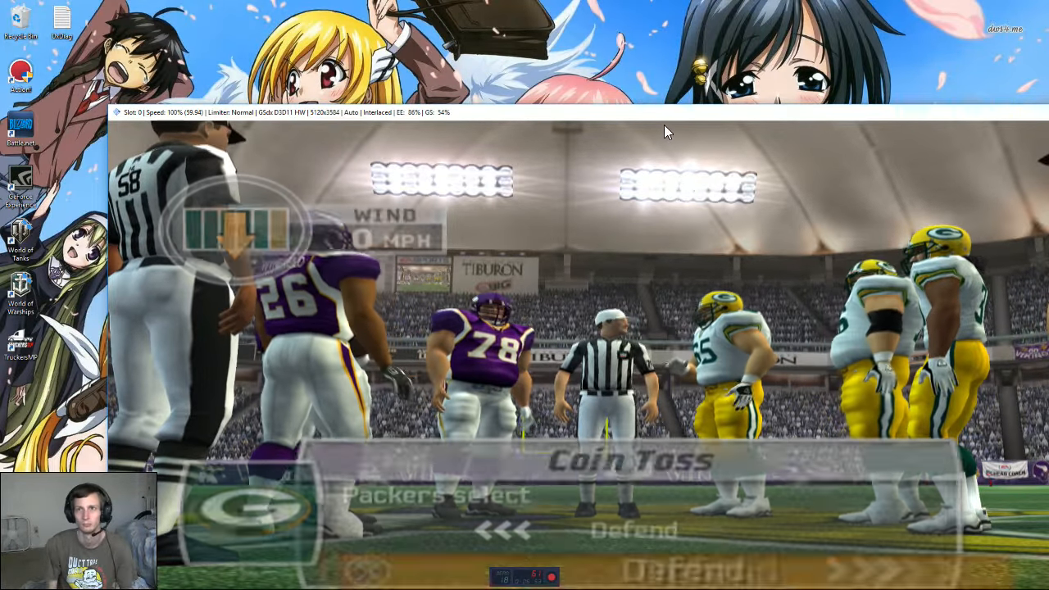
drag(653, 118, 572, 14)
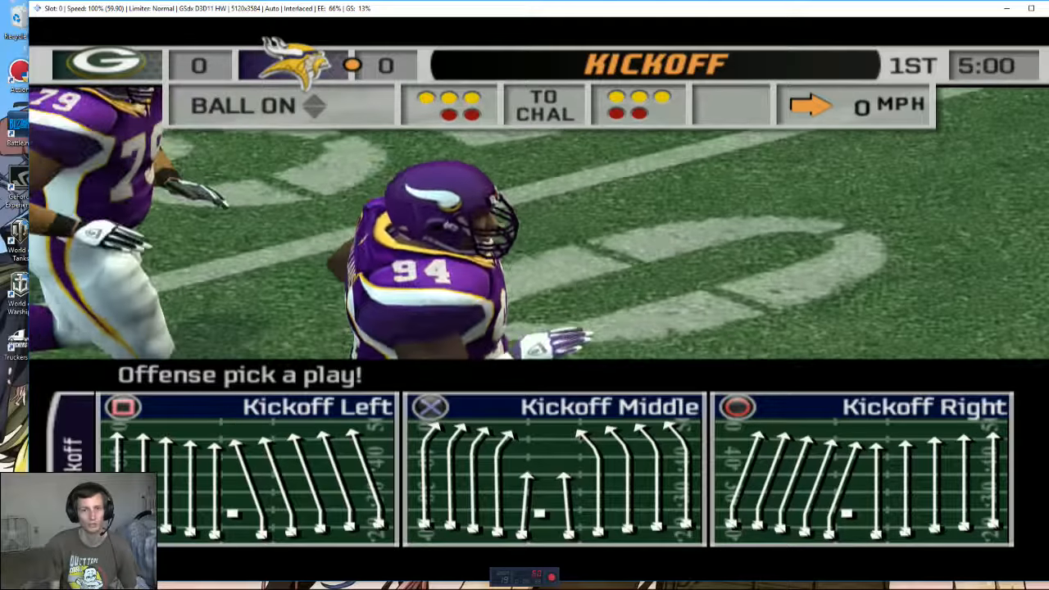
Step: Pick the Squib Middle kickoff play, check the kicking help, and kick the ball off
key(Right)
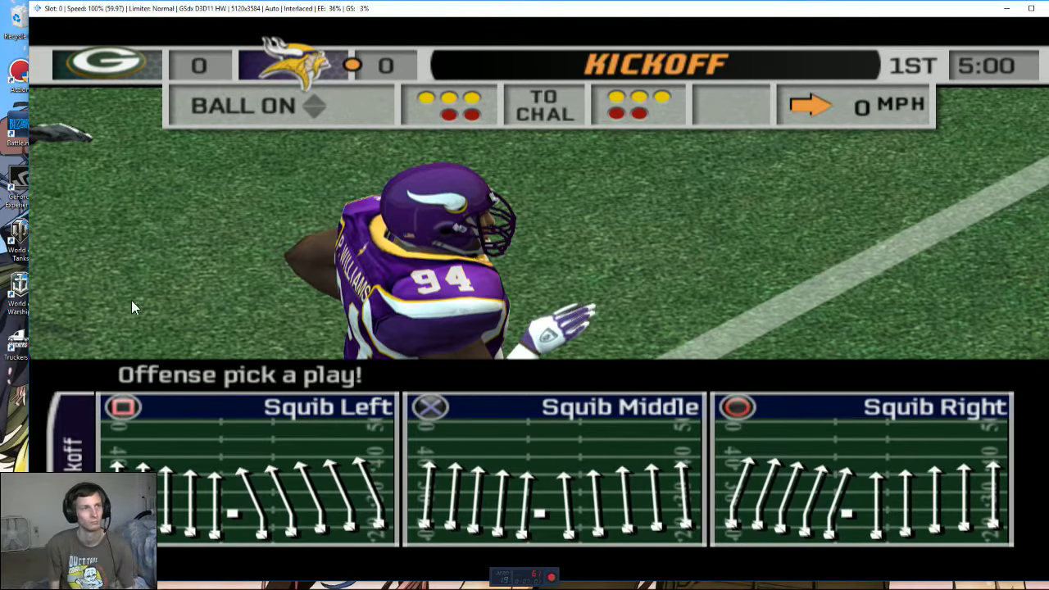
key(x)
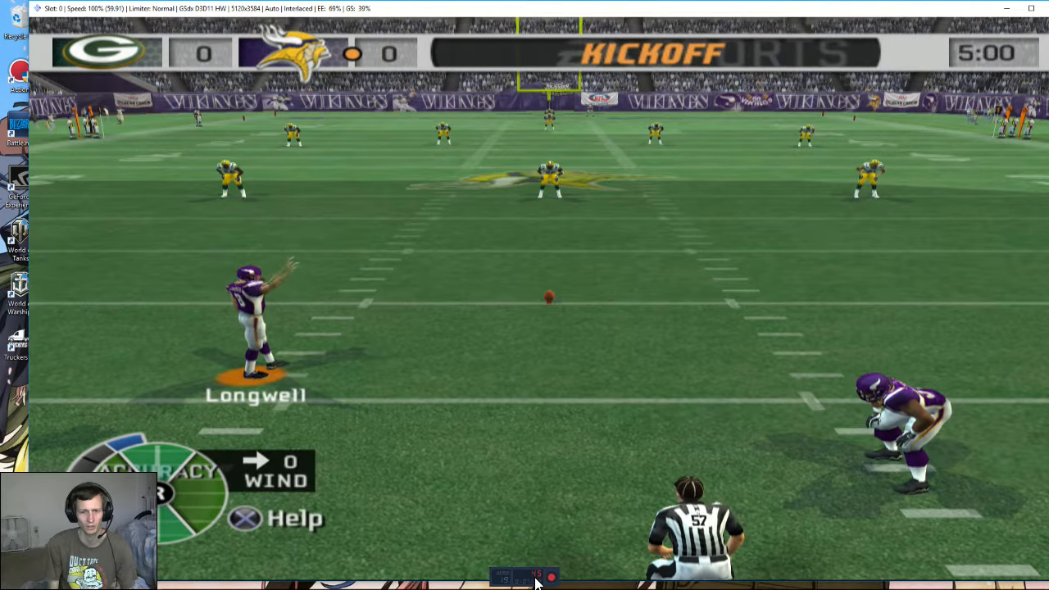
key(x)
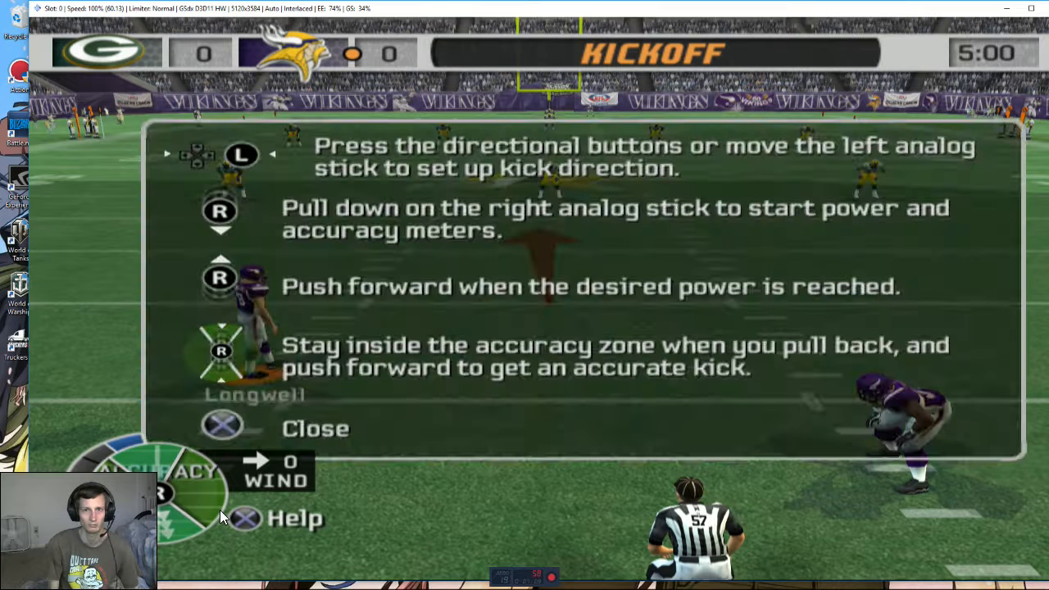
key(x)
key(Down)
key(Up)
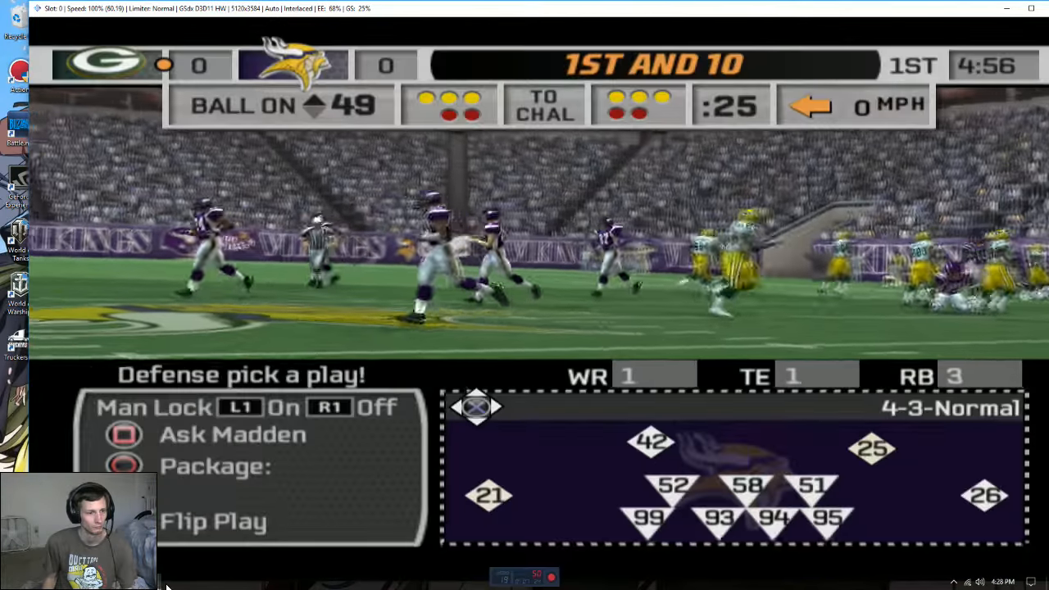
Step: In the GSdx plugin settings, set the internal resolution to 4x Native and anisotropic filtering to 2x
mouse_move(187, 583)
click(177, 541)
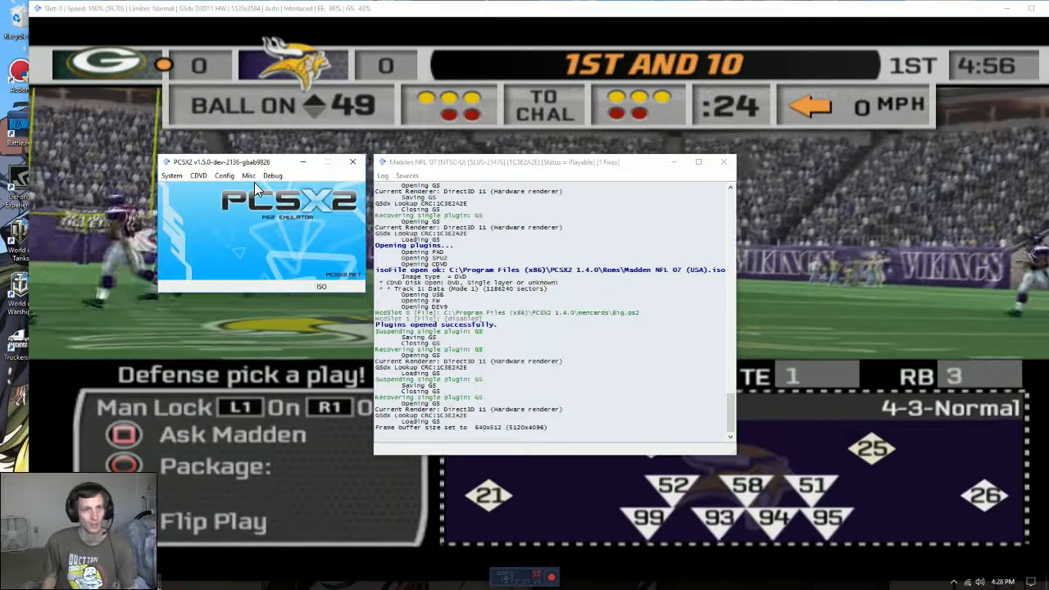
click(224, 176)
mouse_move(196, 241)
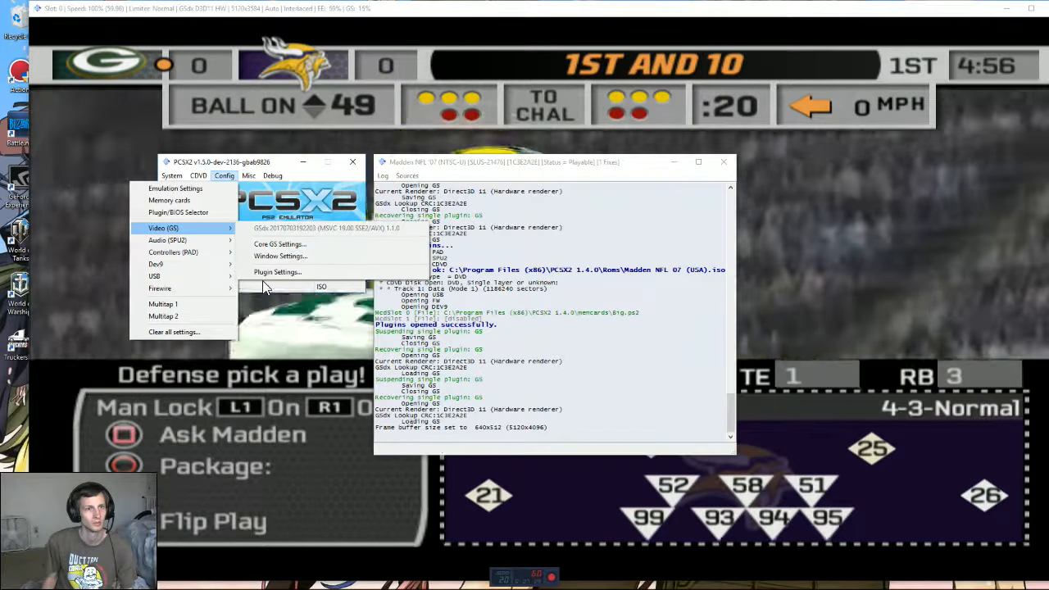
click(259, 274)
click(521, 277)
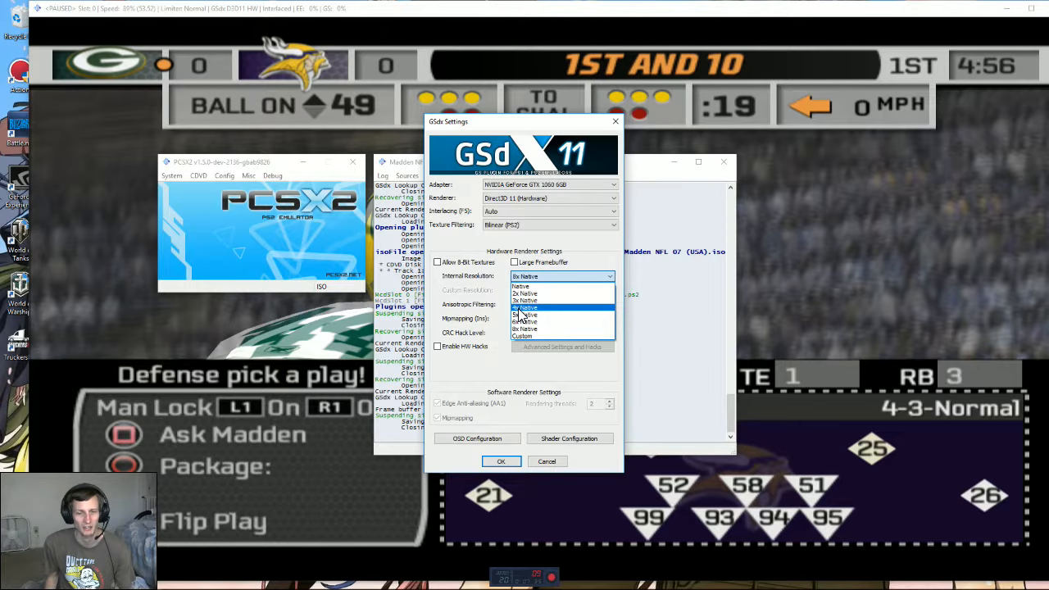
click(521, 308)
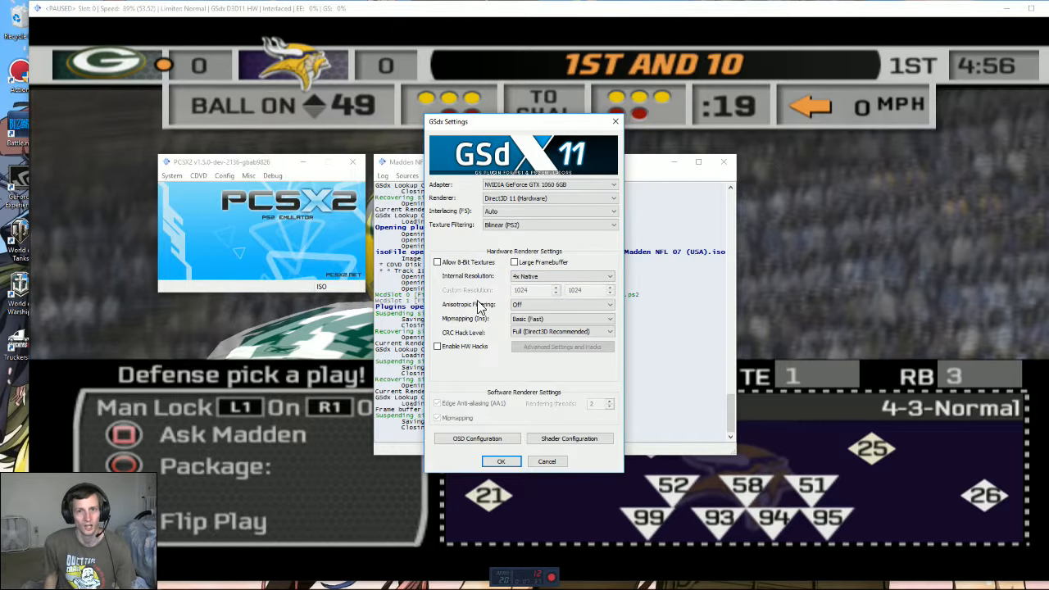
click(518, 304)
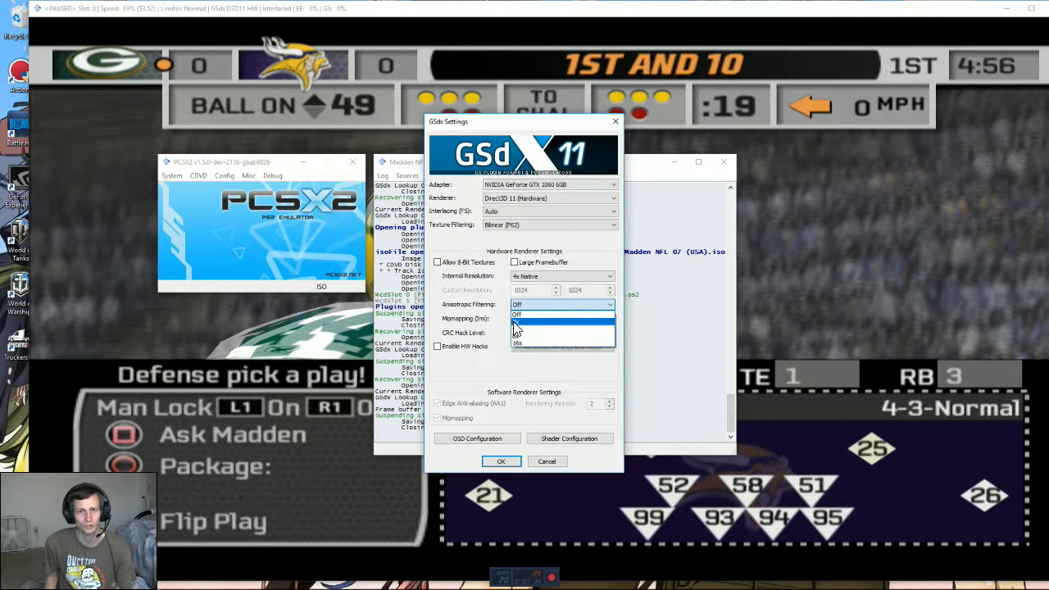
click(514, 323)
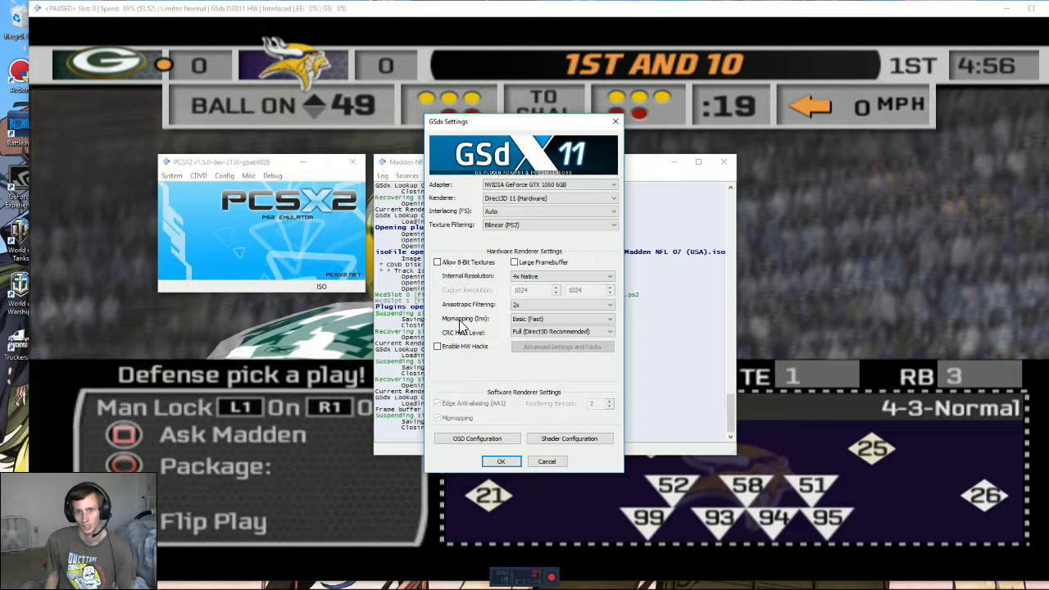
Step: Try the Off and Full (Very Slow) mipmapping modes in the GSdx settings, returning to Basic (Fast)
click(518, 319)
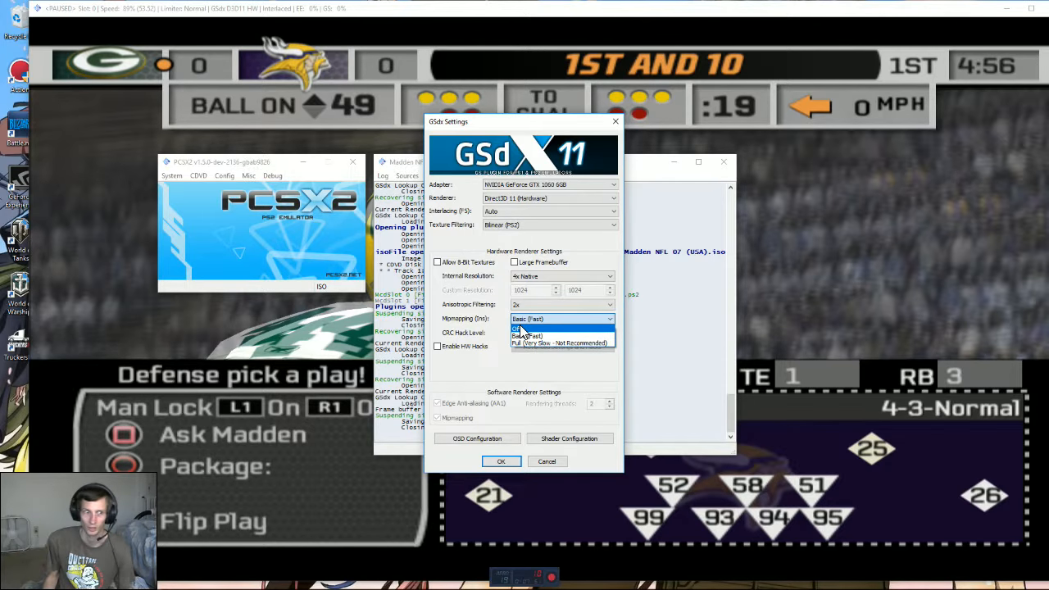
click(519, 325)
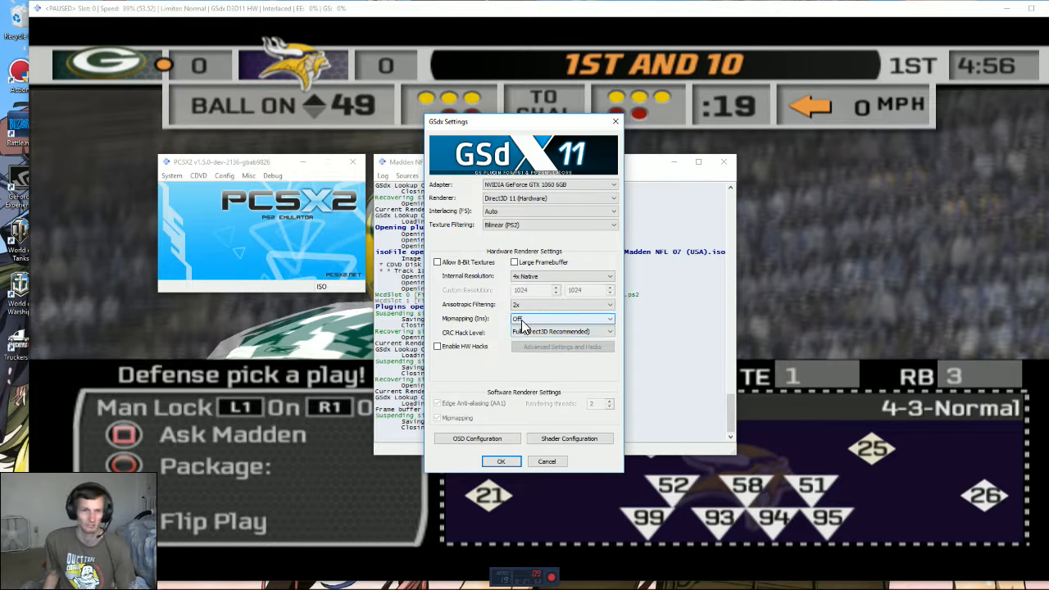
click(519, 324)
key(Down)
key(Down)
key(Return)
click(518, 325)
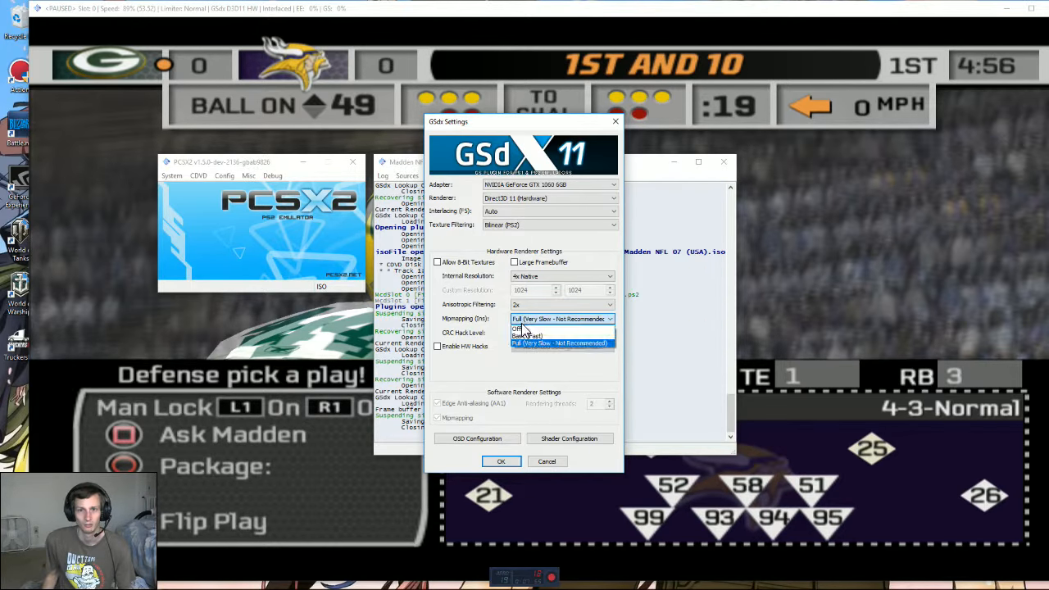
click(525, 336)
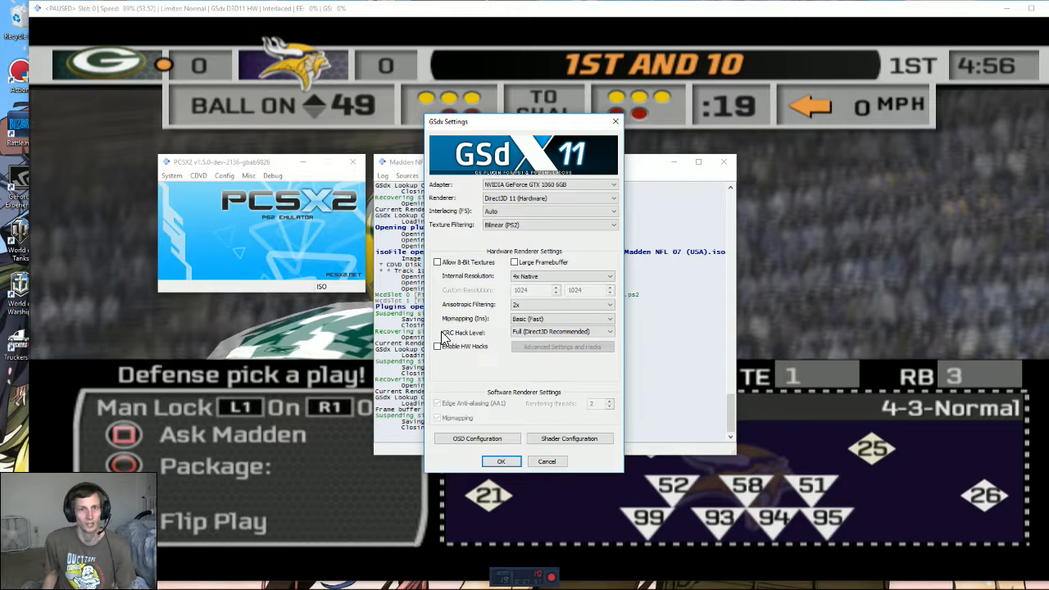
Step: Enable HW hacks to examine the Advanced Settings and Hacks options, cancel that dialog, and disable HW hacks again
mouse_move(554, 336)
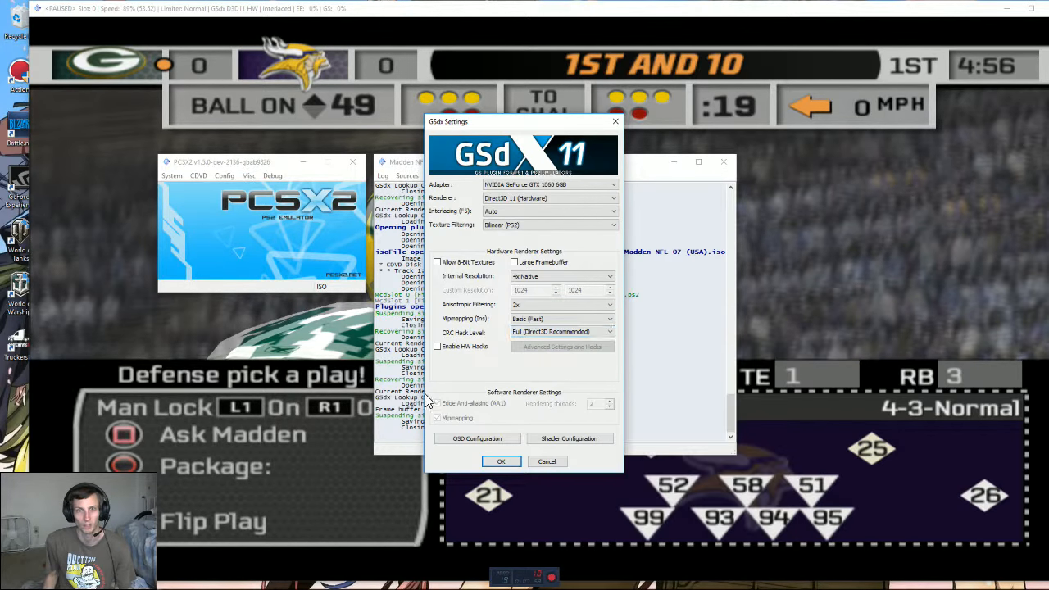
click(441, 347)
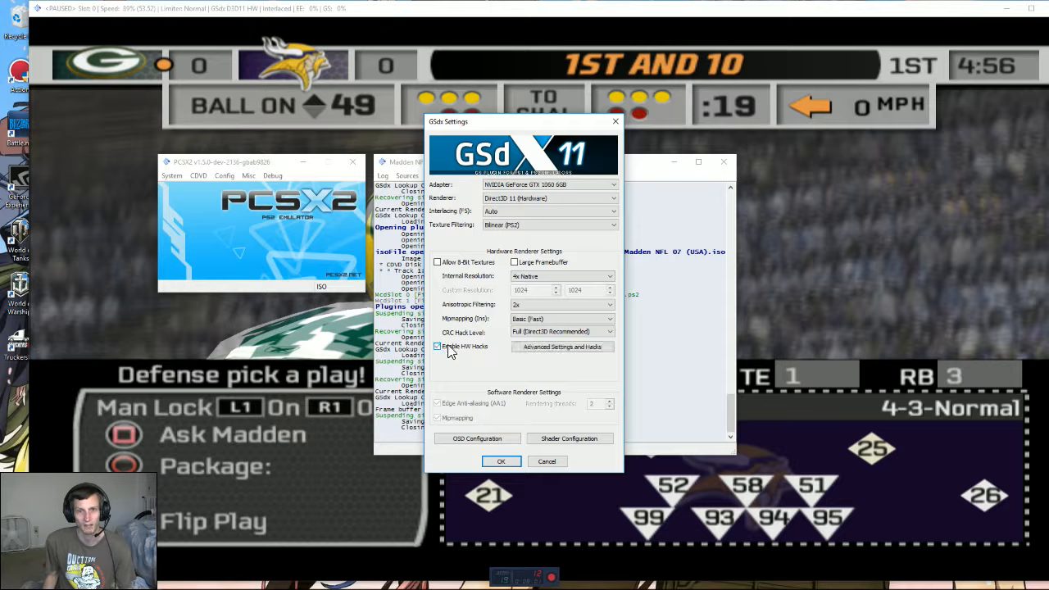
click(538, 347)
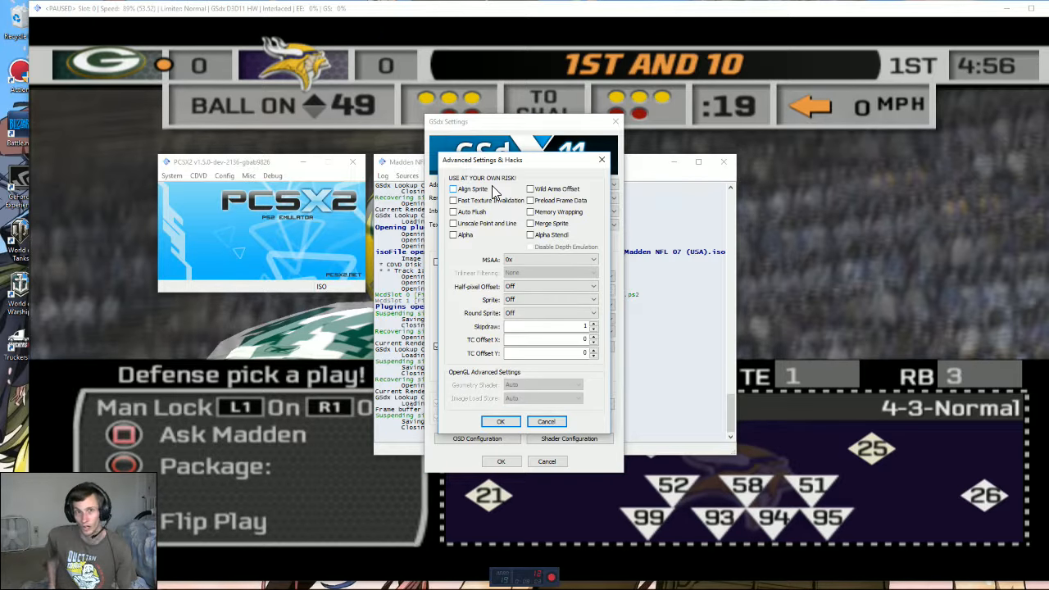
mouse_move(494, 191)
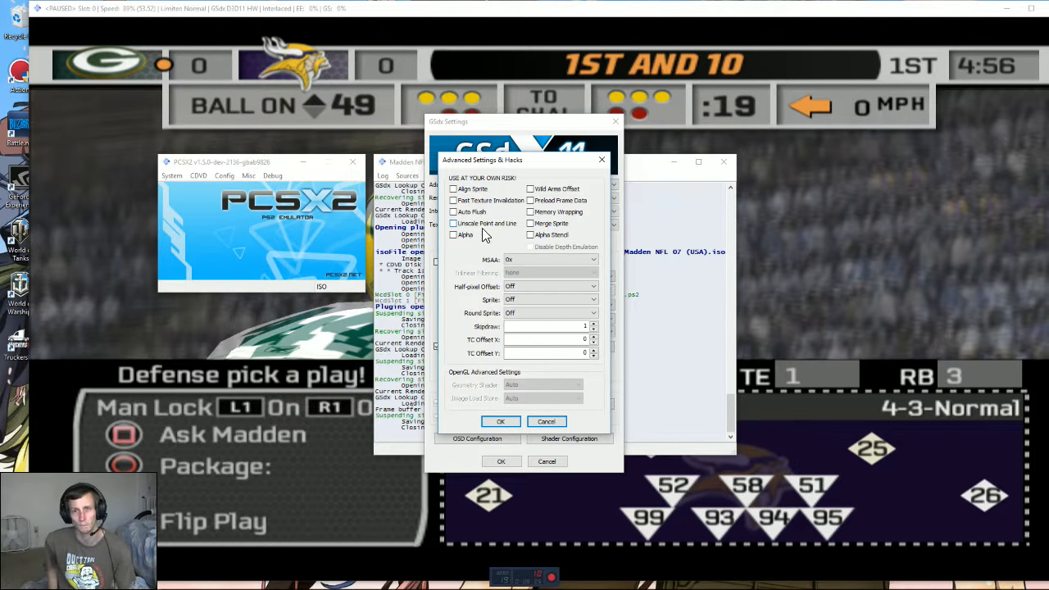
mouse_move(506, 207)
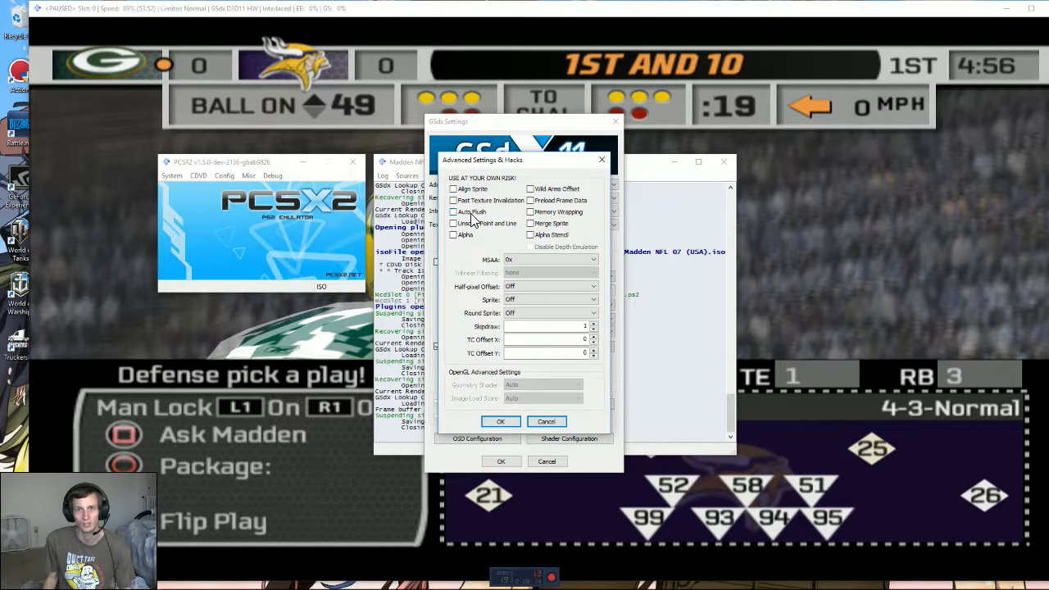
mouse_move(467, 230)
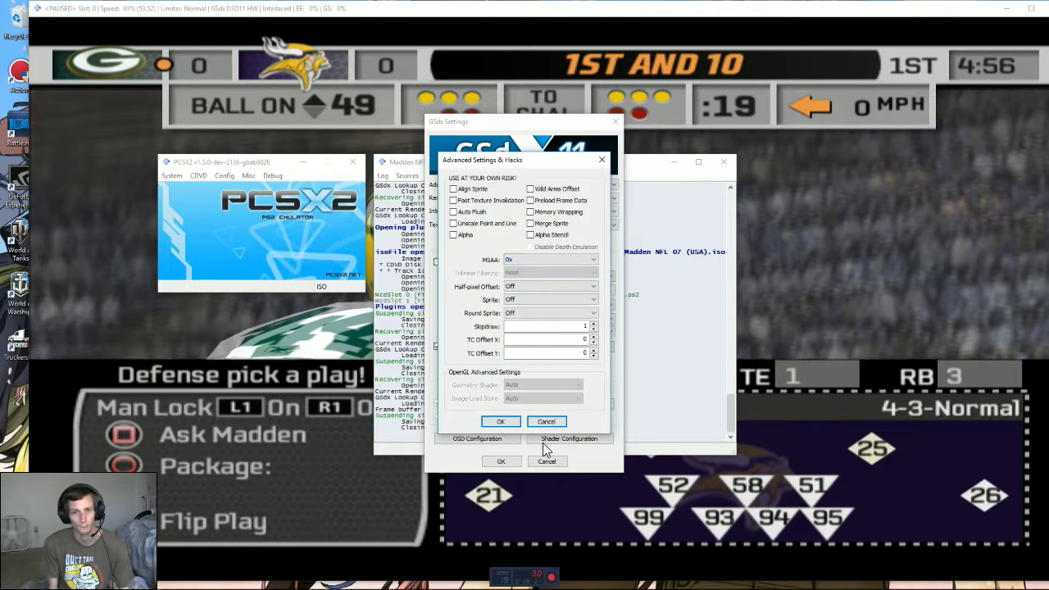
click(546, 421)
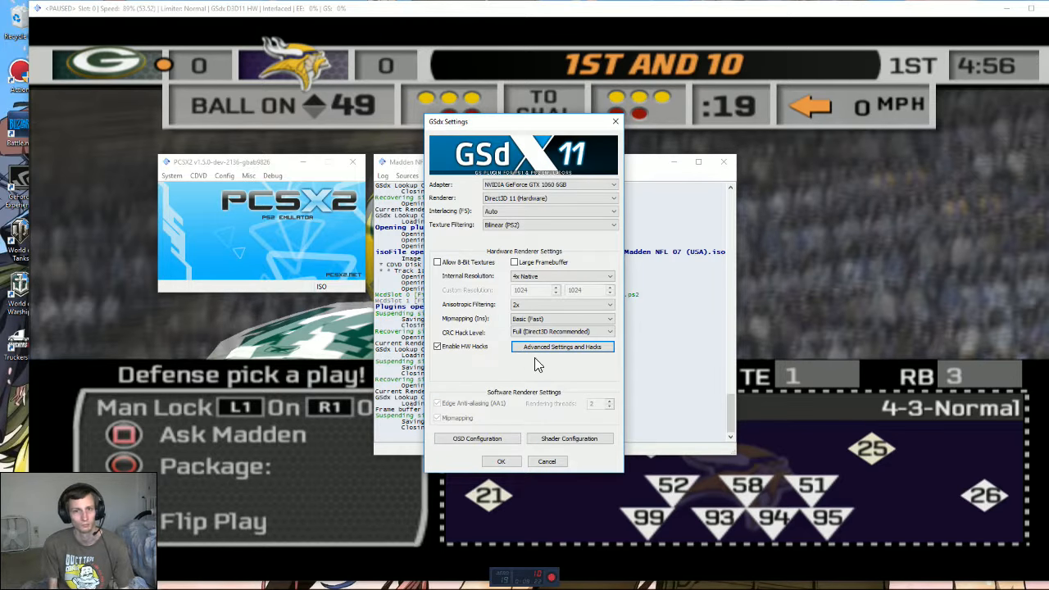
click(462, 344)
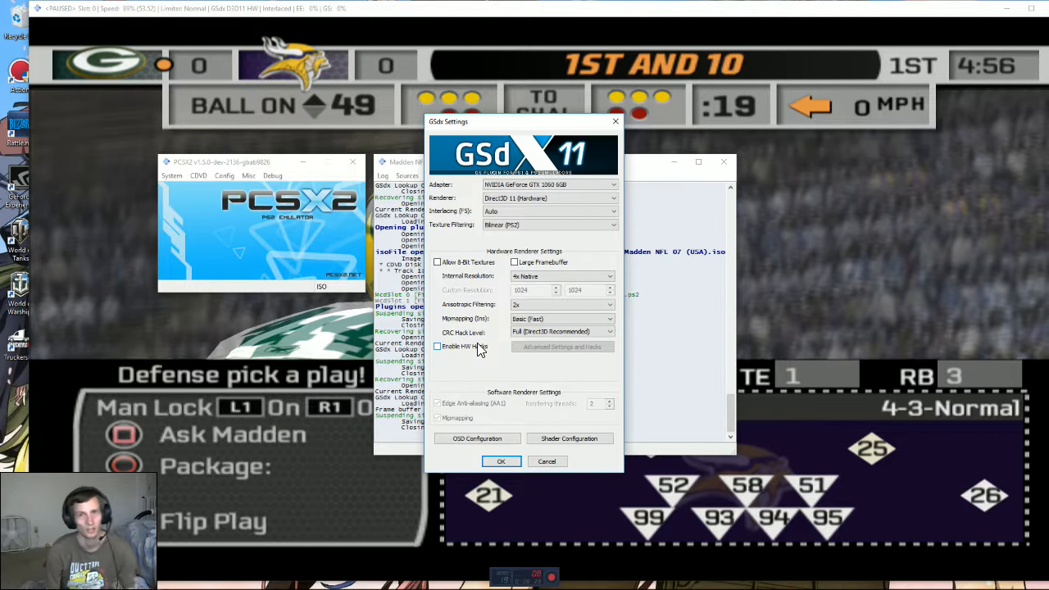
Step: Reselect 4x Native as the GSdx internal resolution, save the settings, and close the running game
click(504, 185)
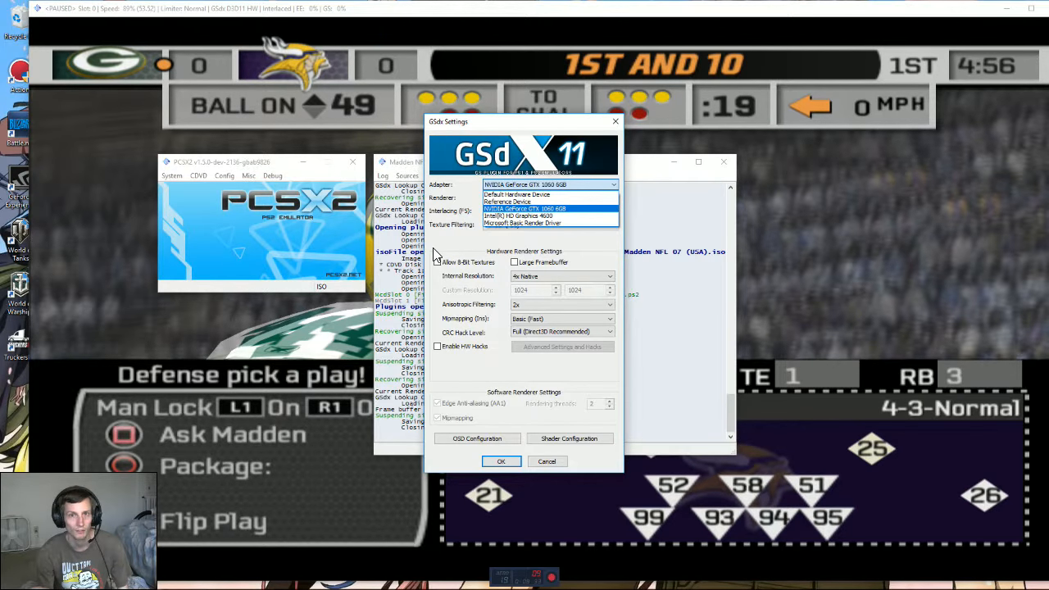
click(449, 231)
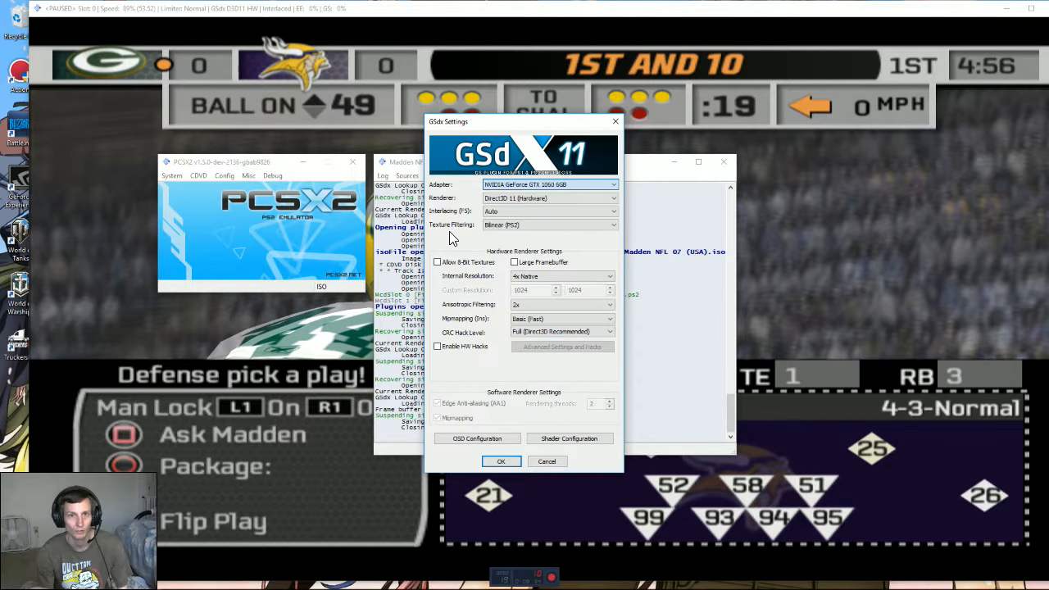
click(524, 279)
click(524, 308)
click(525, 279)
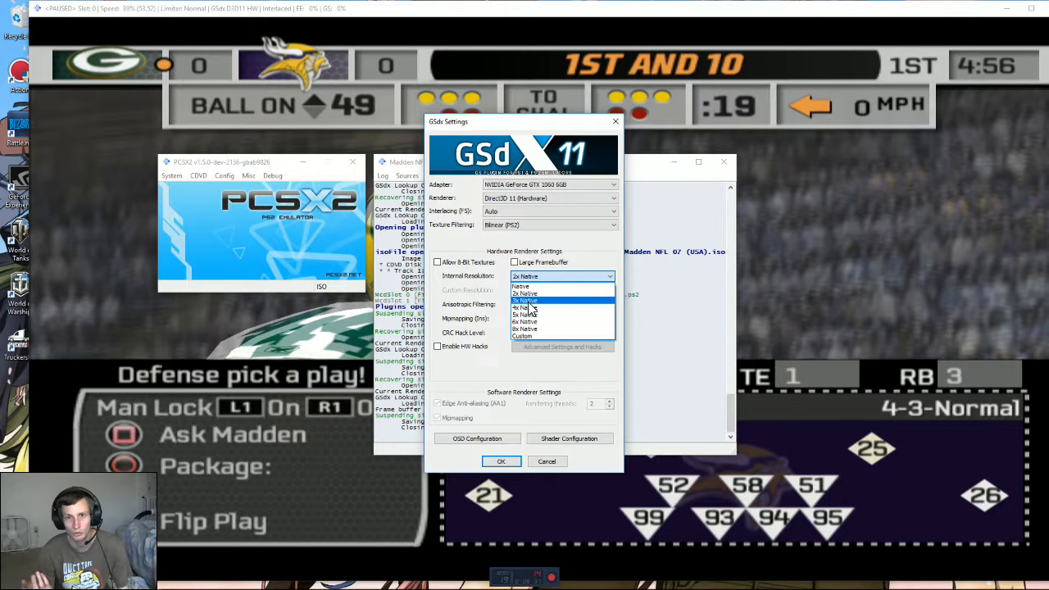
click(529, 310)
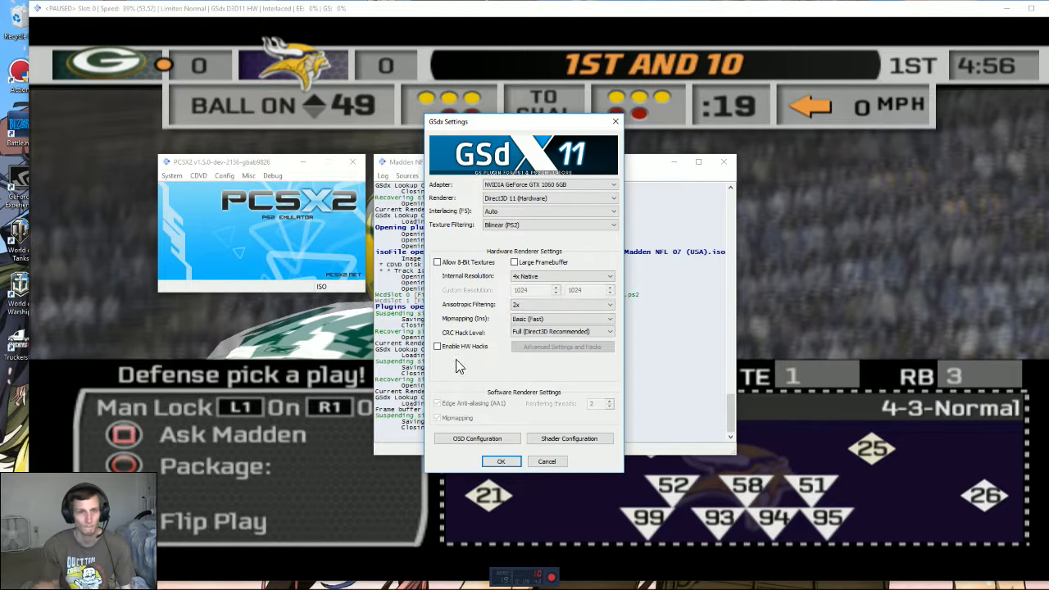
click(504, 462)
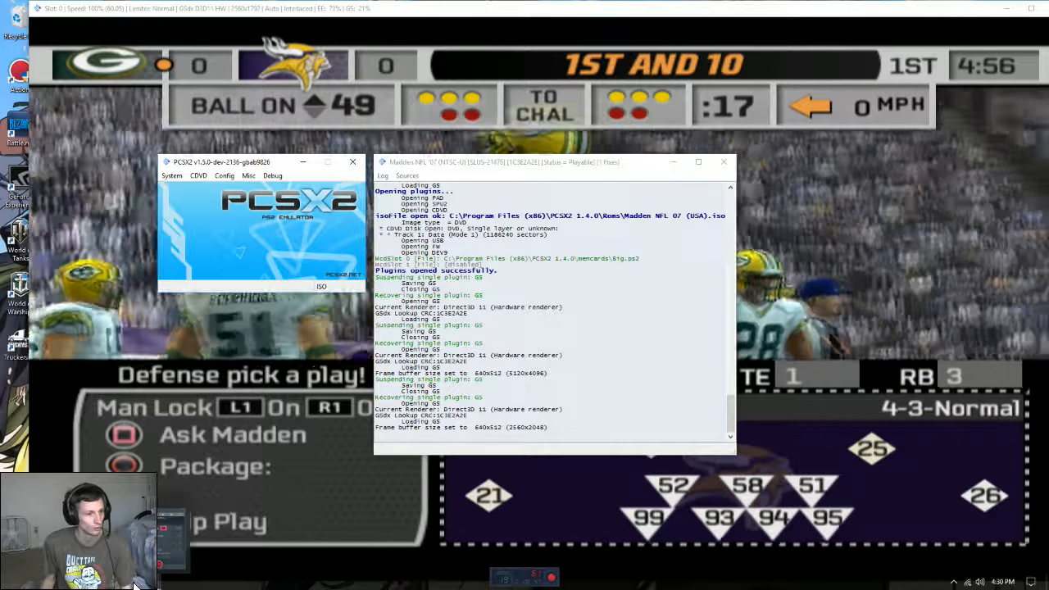
click(1031, 8)
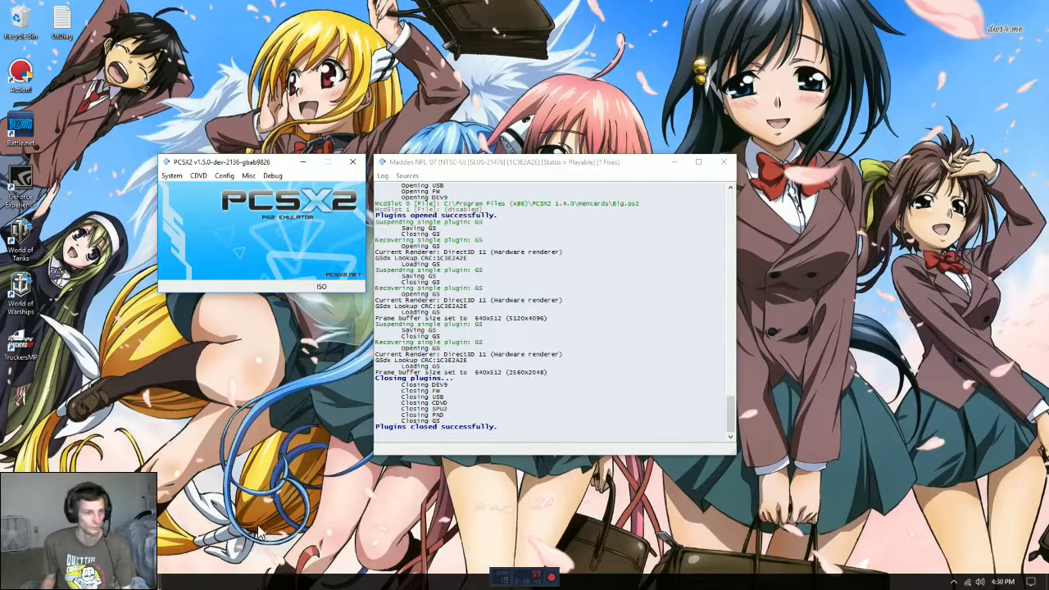
click(131, 585)
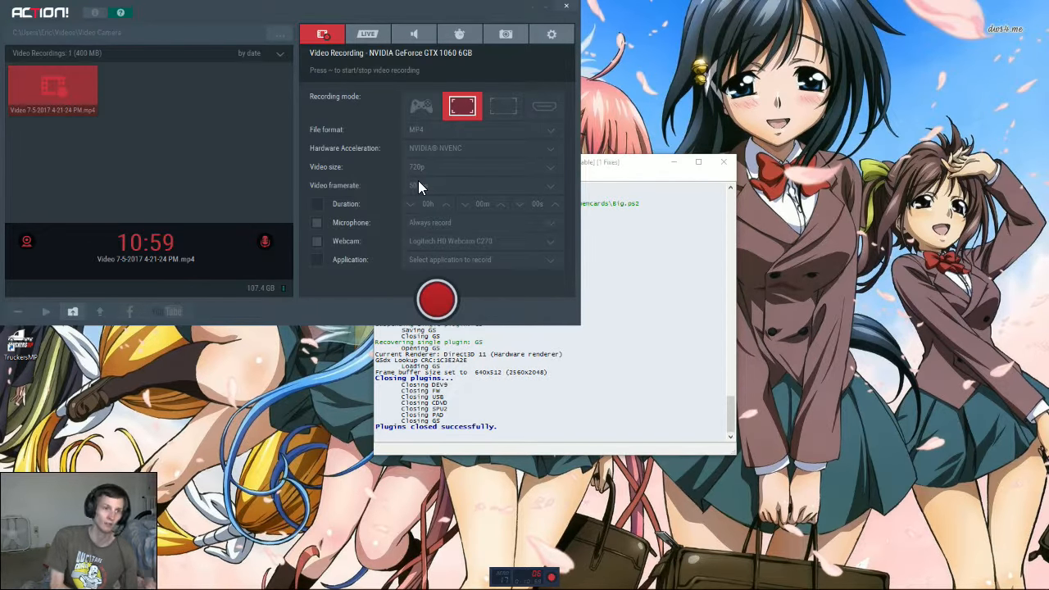
mouse_move(92, 579)
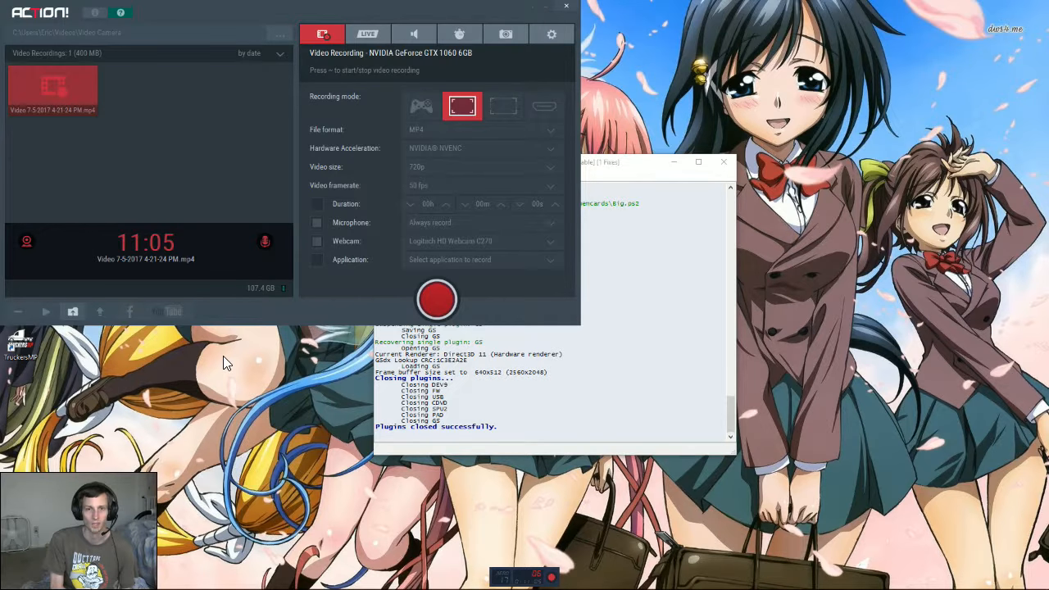
click(453, 387)
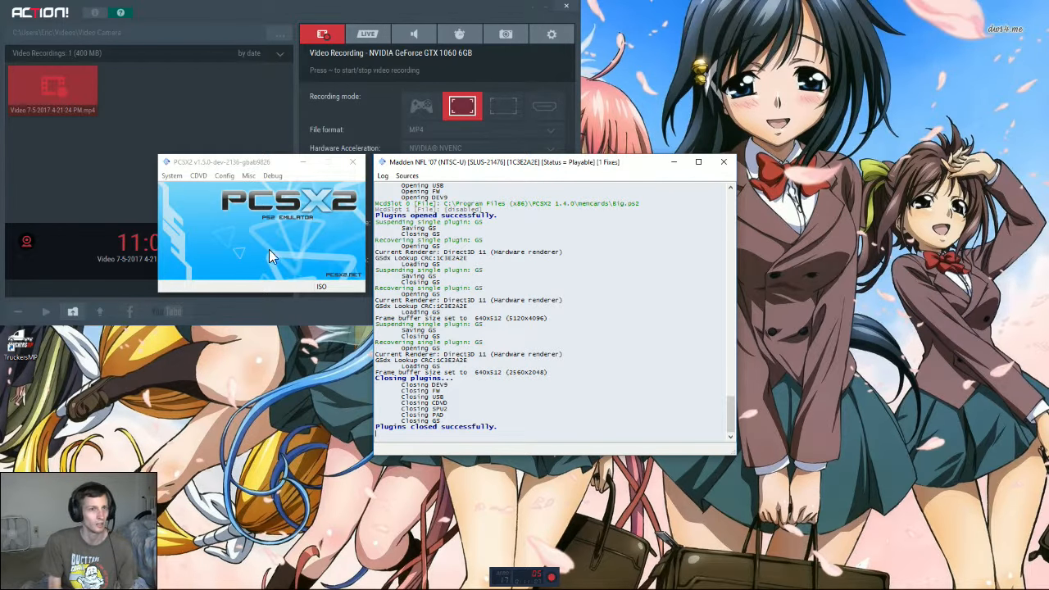
click(199, 176)
click(239, 176)
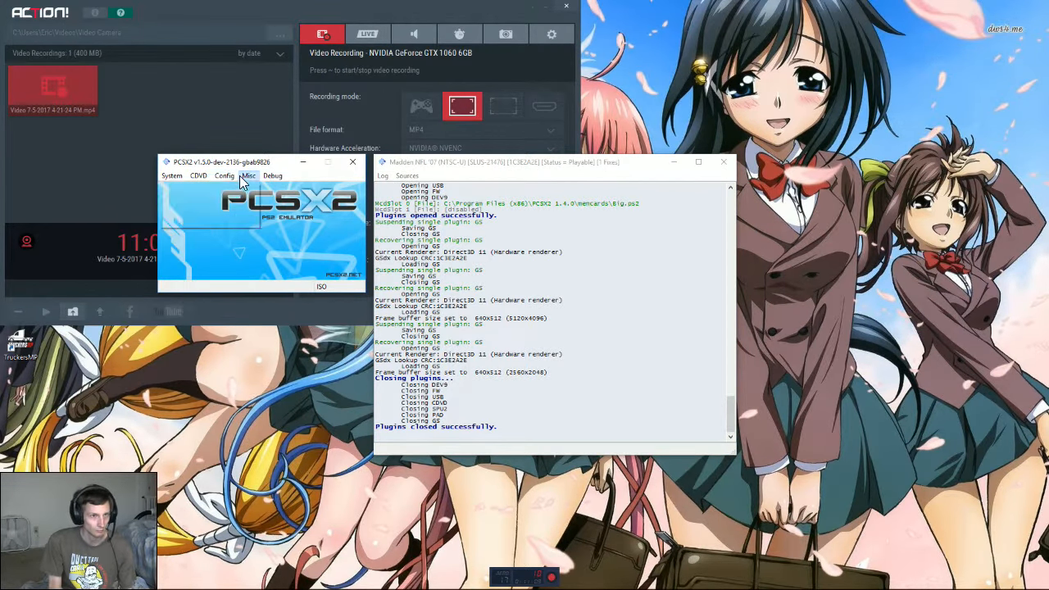
click(241, 177)
click(172, 176)
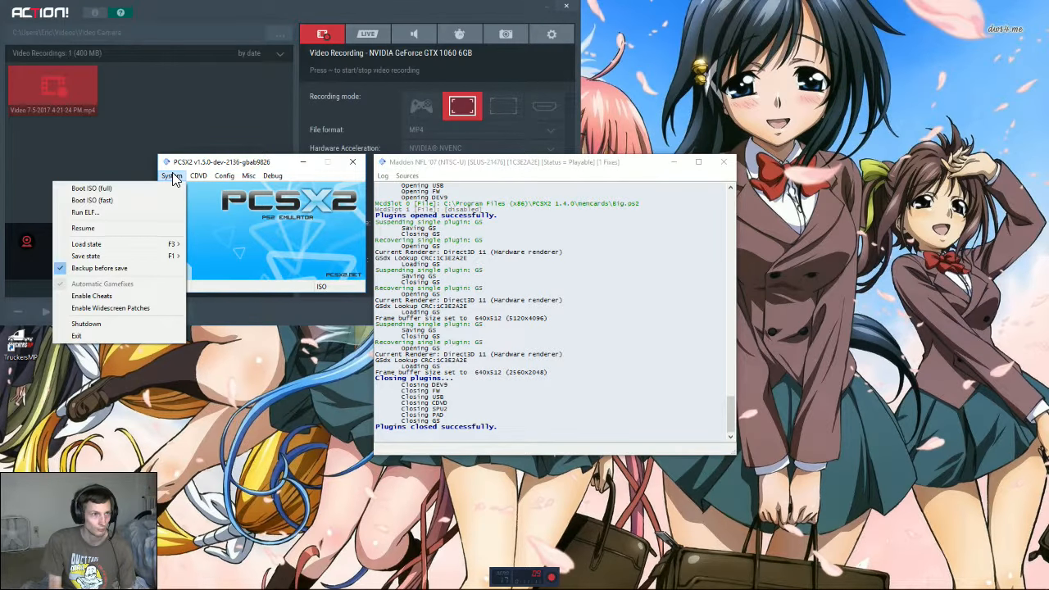
click(172, 176)
Step: Examine the SPU2-X audio plugin settings, including the interpolation options, and cancel without changing anything
click(225, 177)
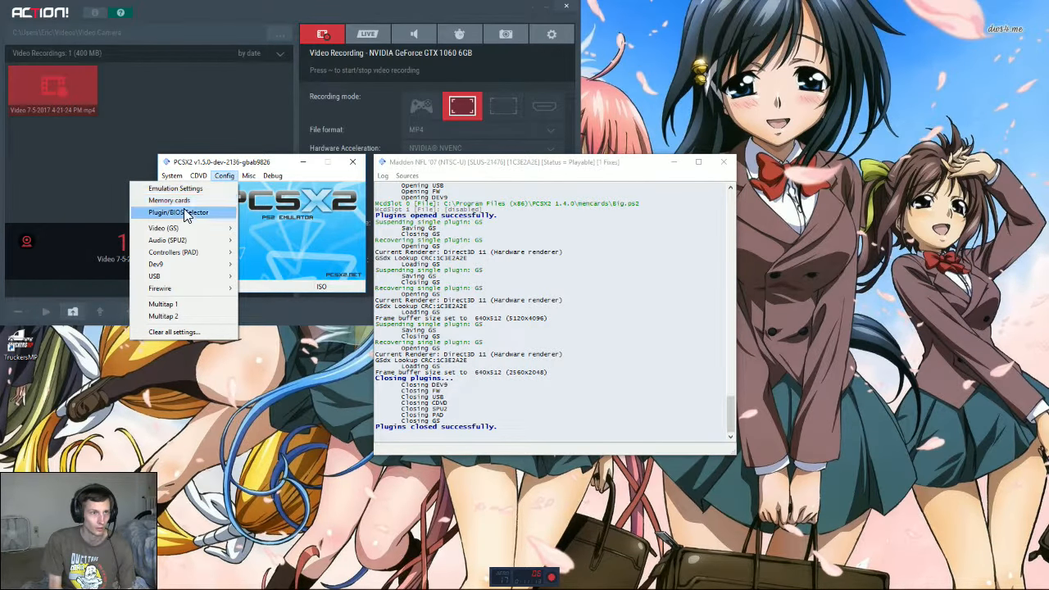
mouse_move(233, 240)
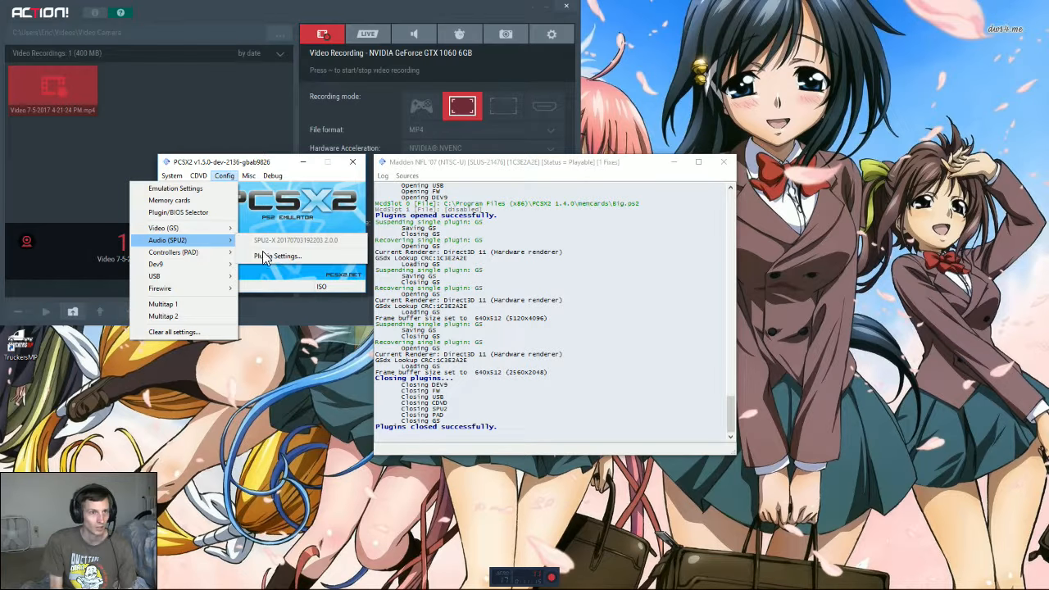
click(271, 256)
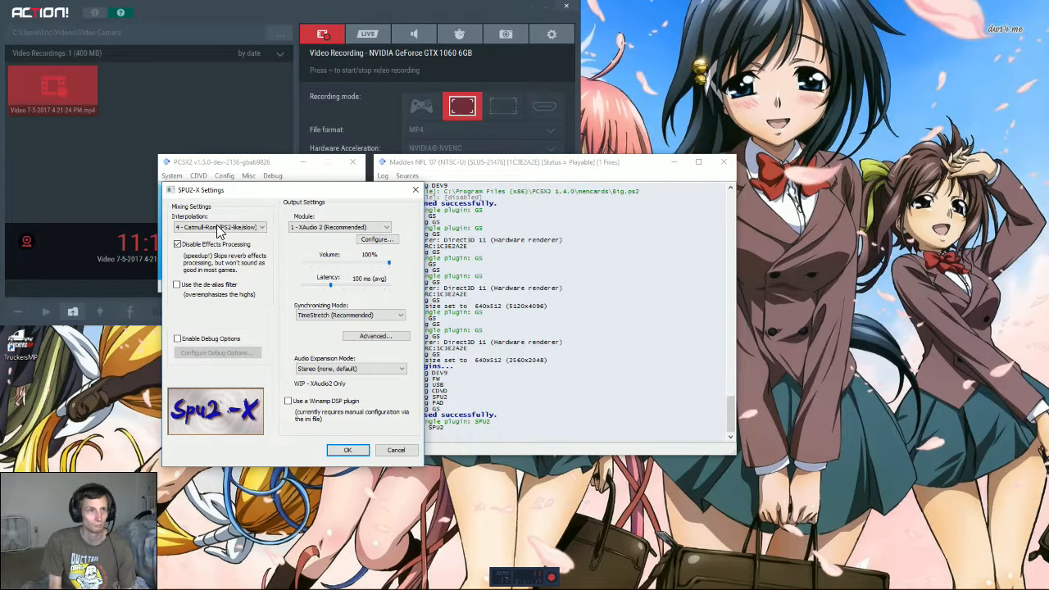
click(246, 227)
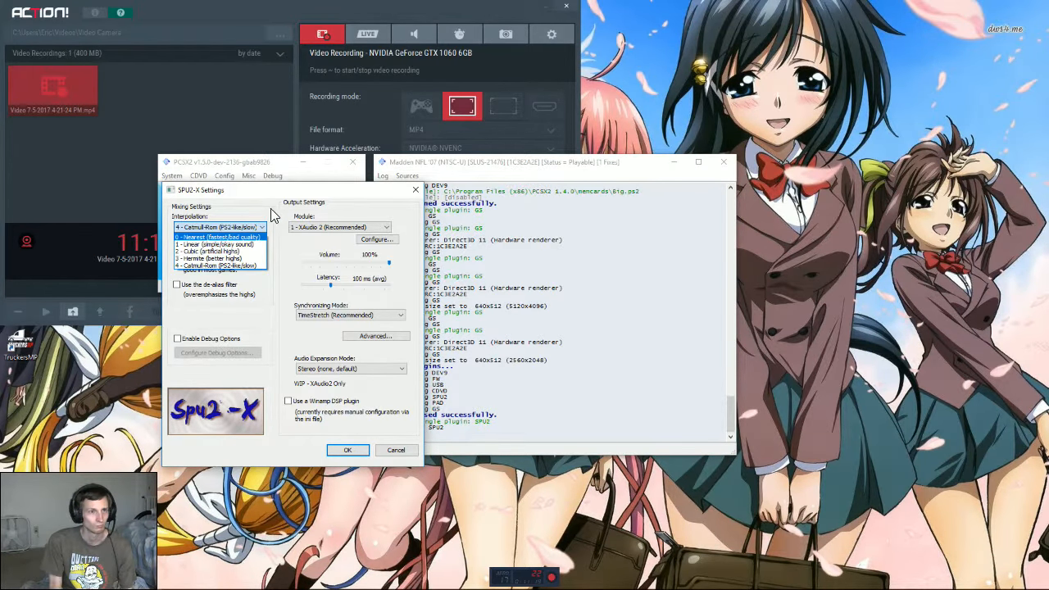
click(259, 202)
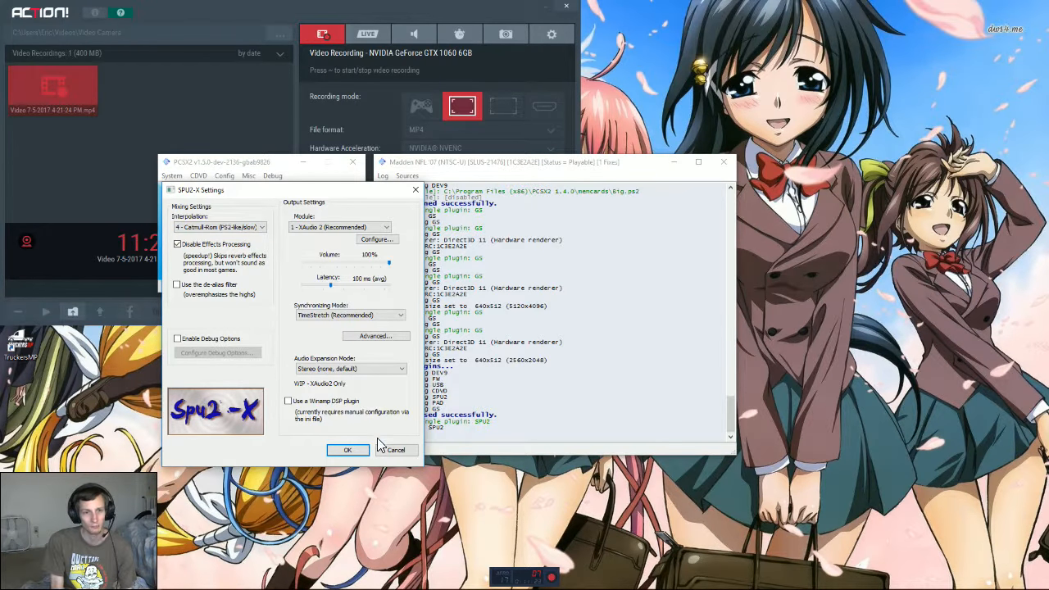
click(393, 453)
Step: Examine the LilyPad controller settings, including the Pad 1 bindings, and cancel without changing anything
click(203, 176)
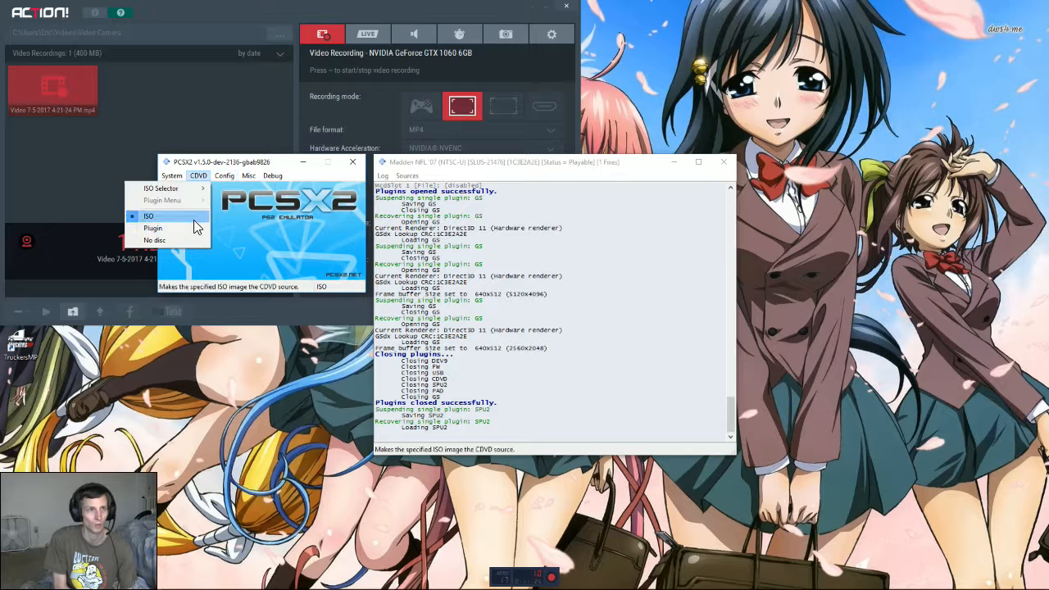
mouse_move(203, 242)
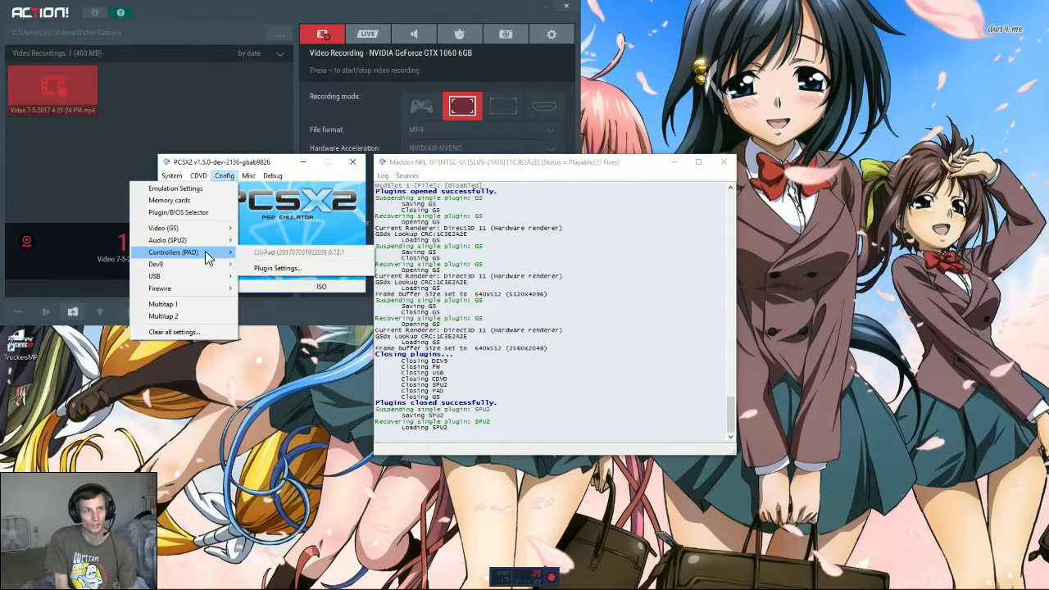
click(258, 268)
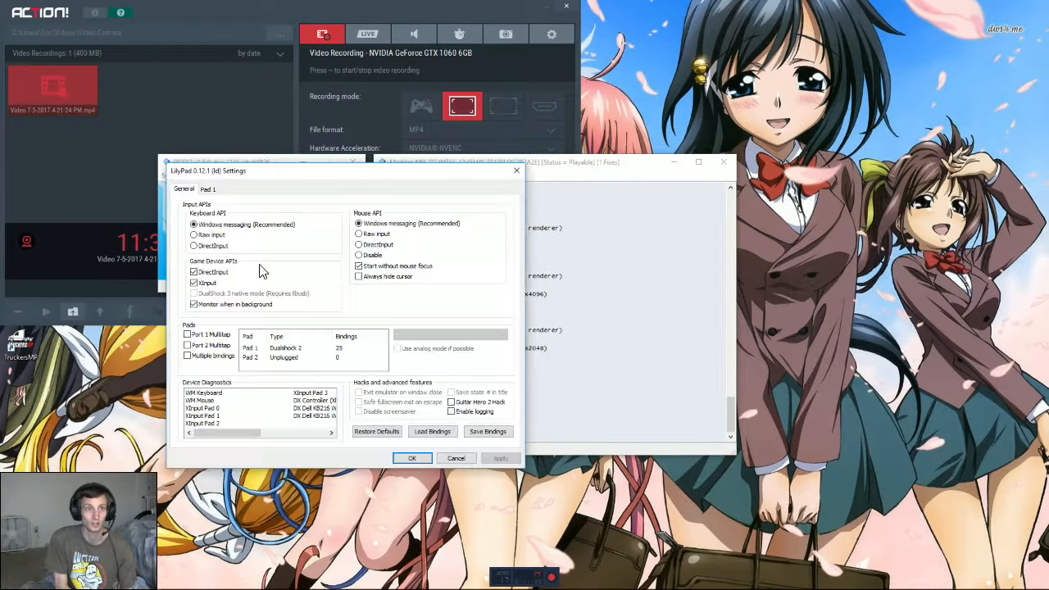
click(207, 190)
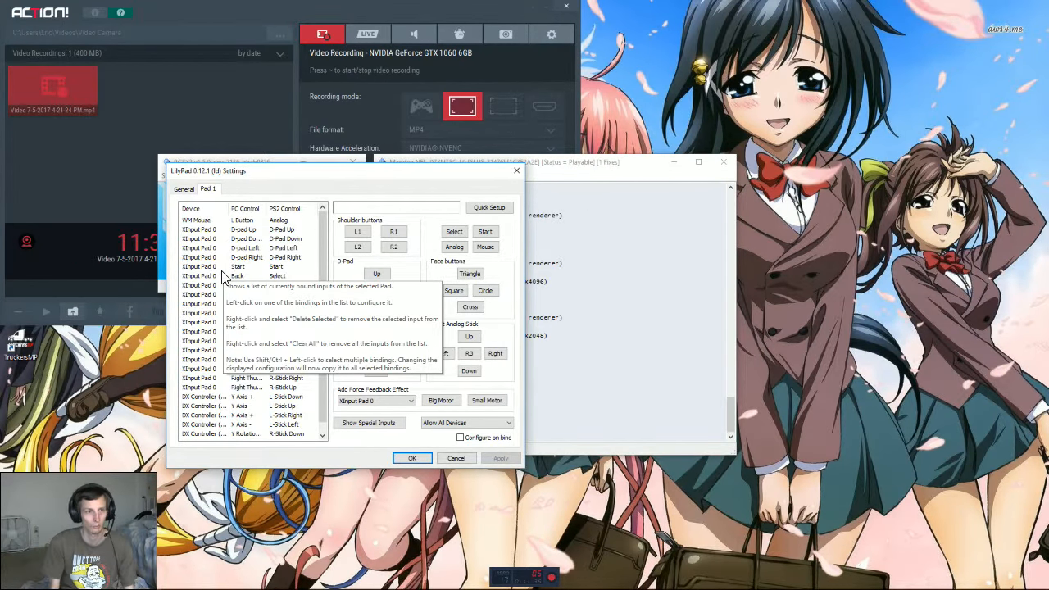
click(456, 460)
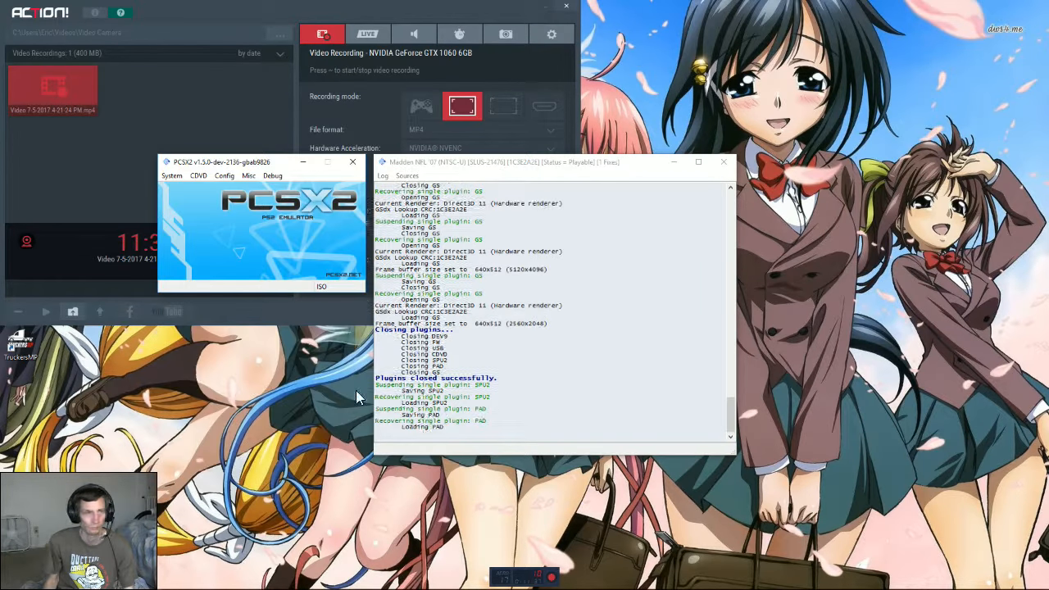
Step: Open the Dev9 and USB plugin settings in turn and dismiss the message each one shows
click(224, 176)
mouse_move(180, 244)
mouse_move(185, 262)
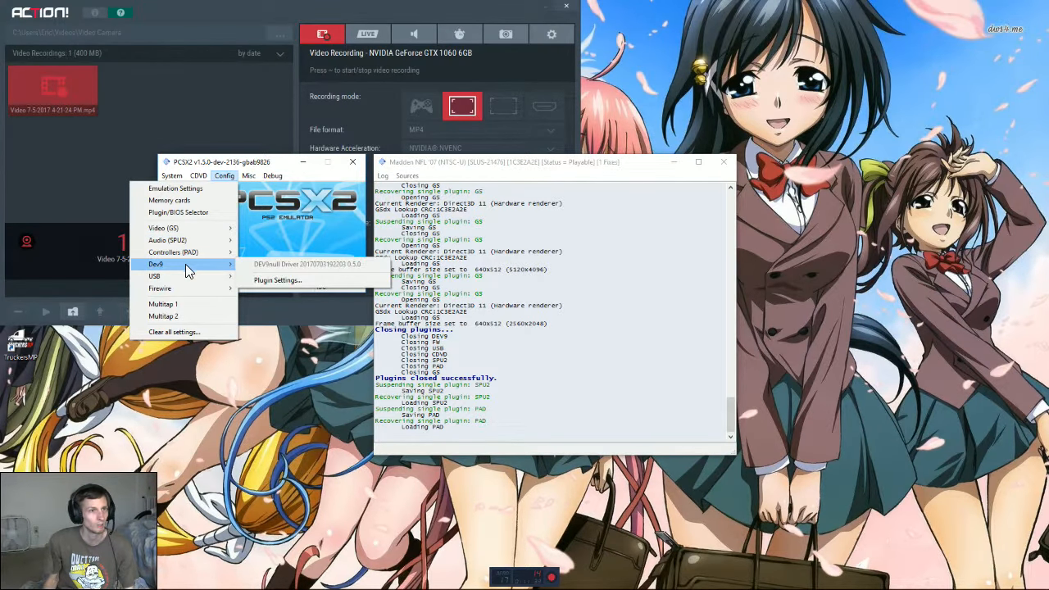
click(263, 281)
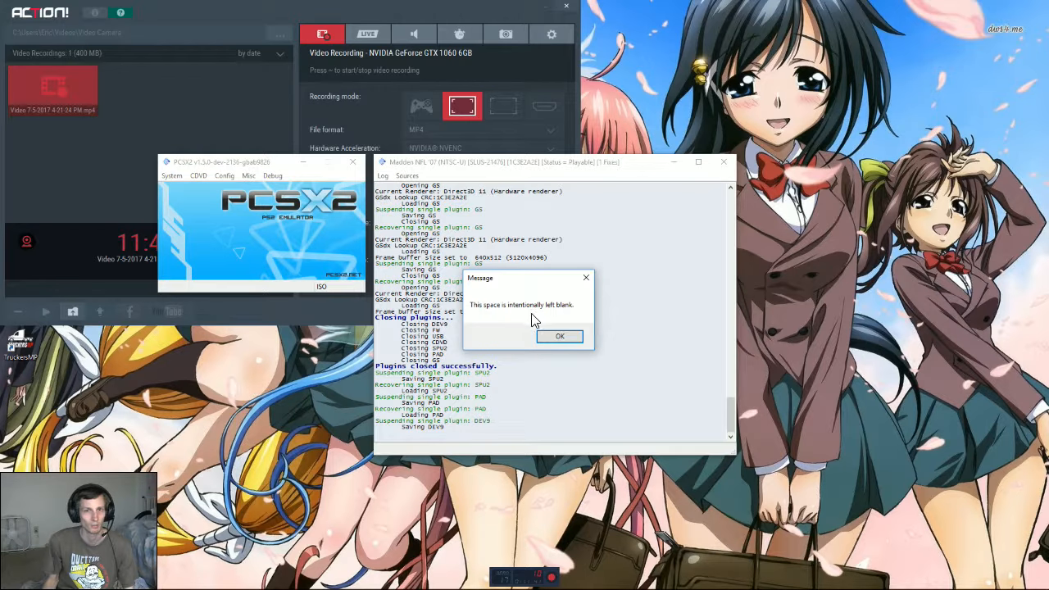
click(543, 341)
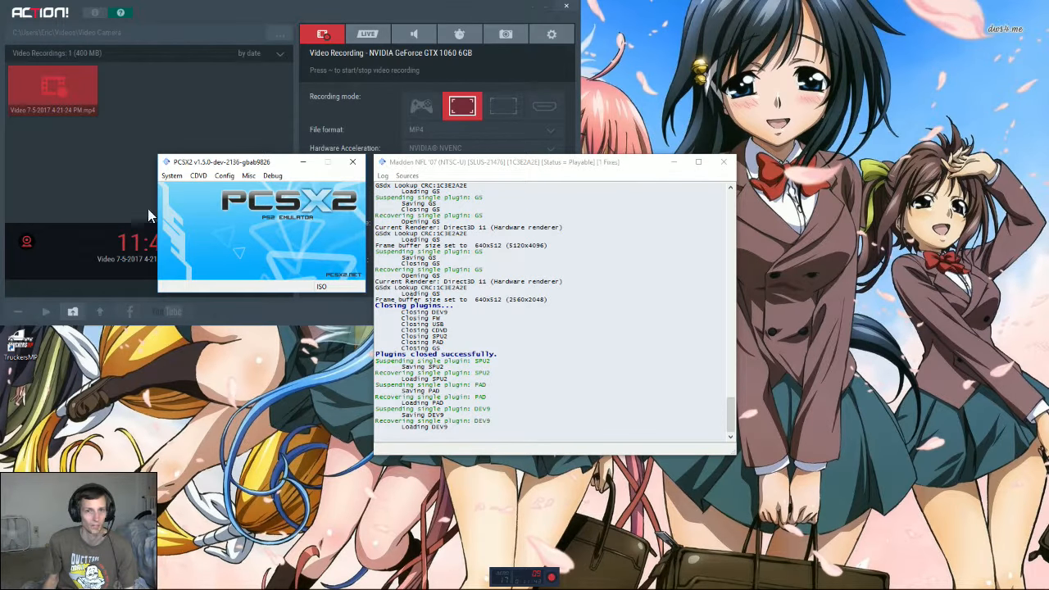
click(223, 175)
mouse_move(206, 275)
click(259, 287)
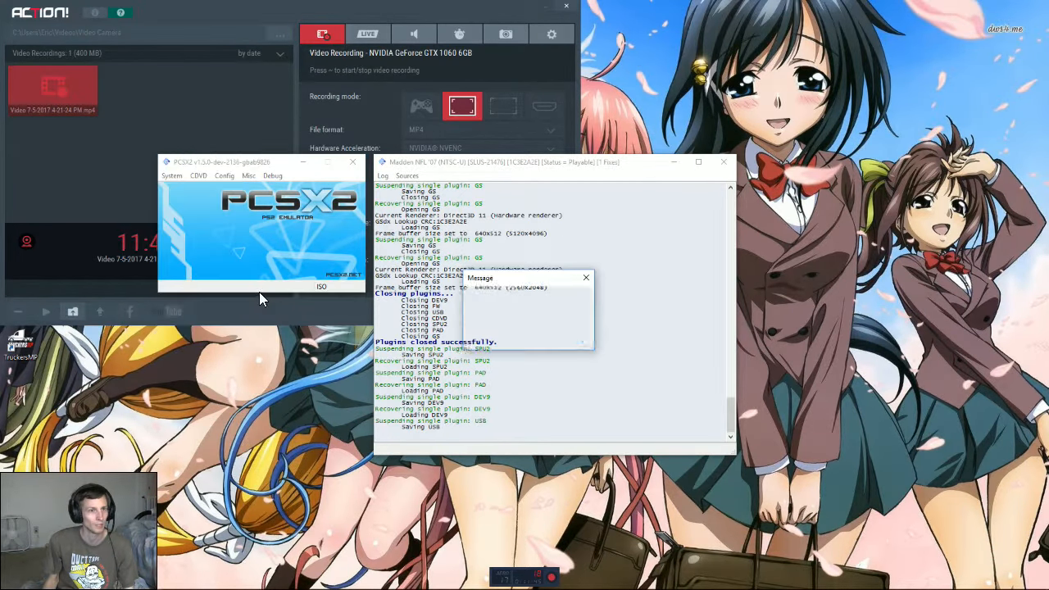
click(557, 337)
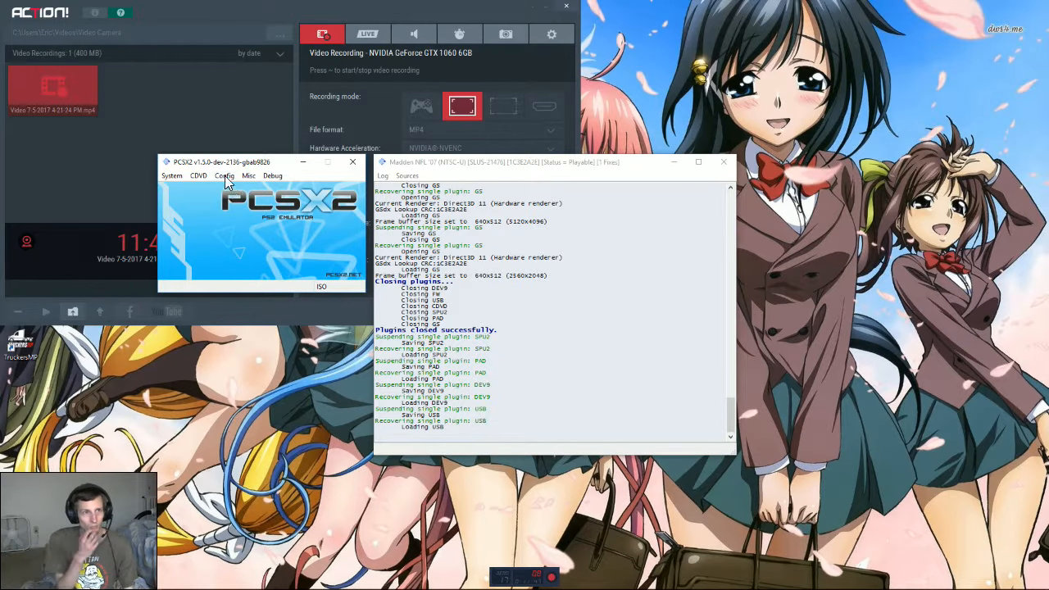
Step: Reopen the LilyPad plugin settings to view the general input options, and cancel them
click(224, 175)
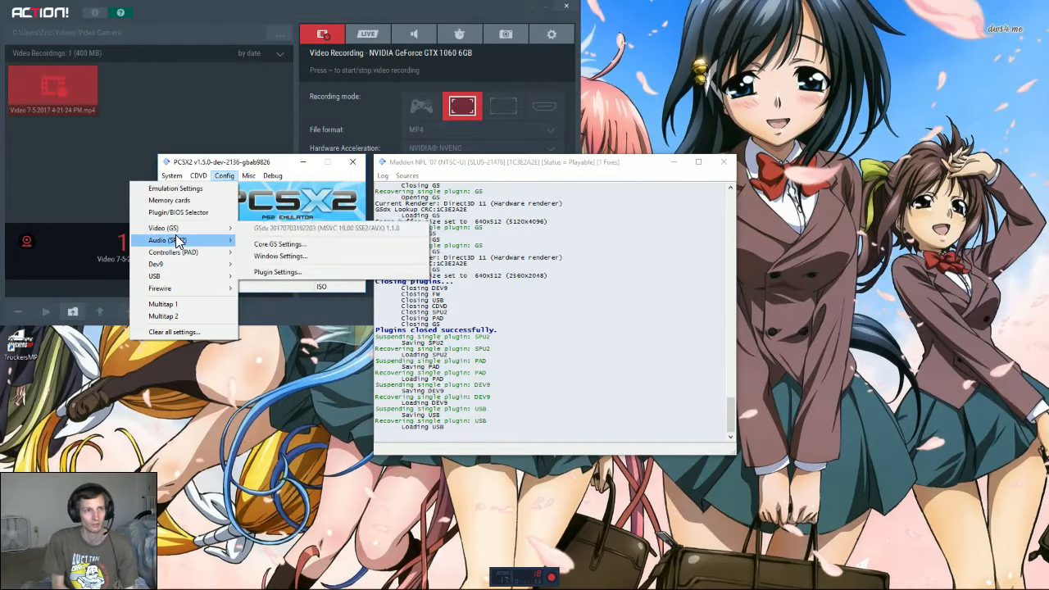
mouse_move(175, 251)
click(276, 268)
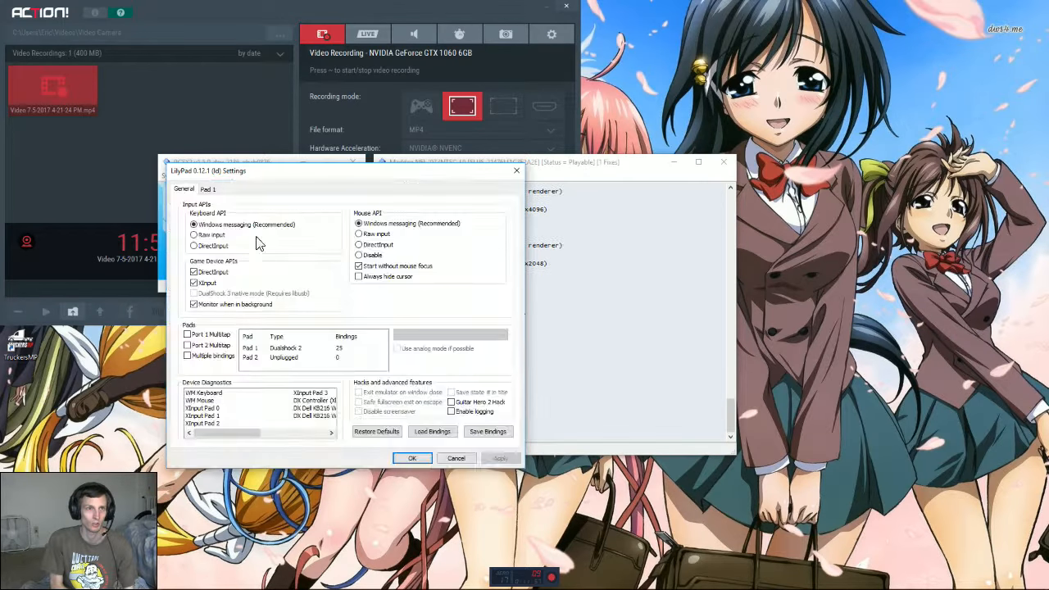
click(454, 459)
Step: Inspect the Big.ps2 and Mcd001.ps2 cards in the MemoryCard Manager, and cancel without changes
click(220, 176)
click(218, 175)
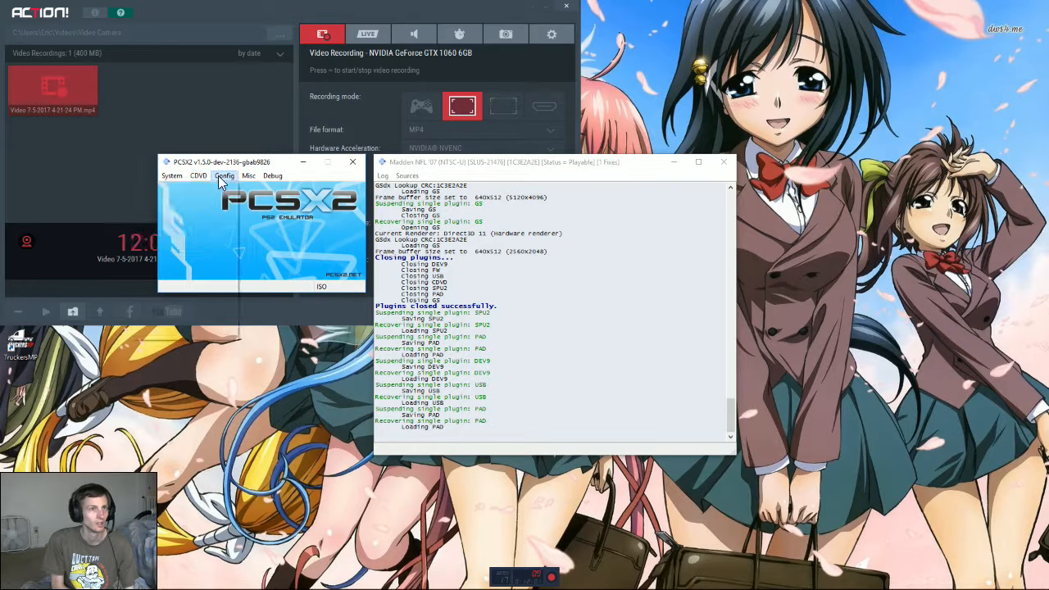
click(218, 176)
click(212, 204)
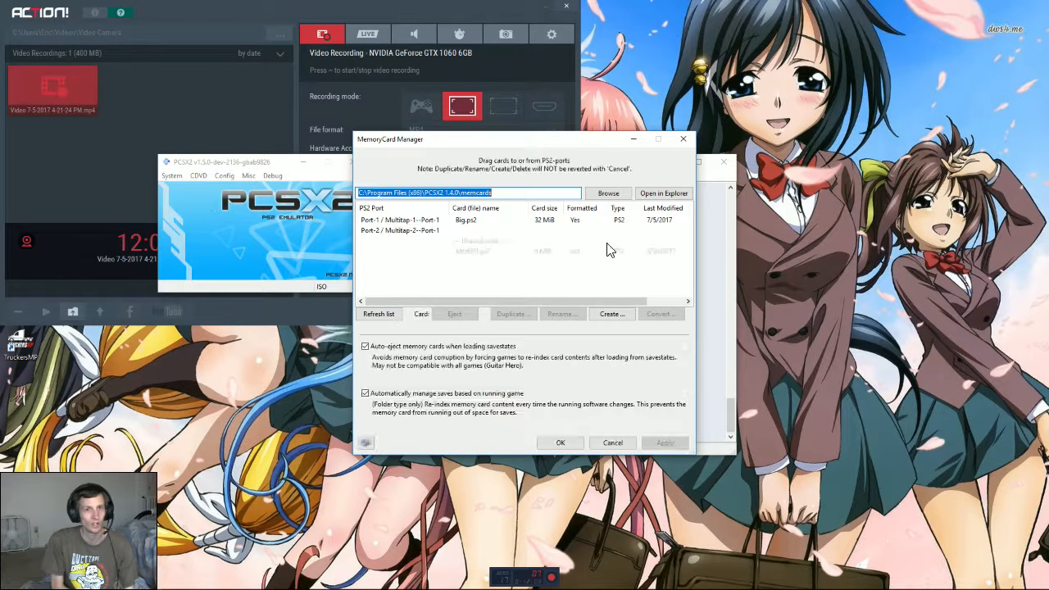
click(420, 222)
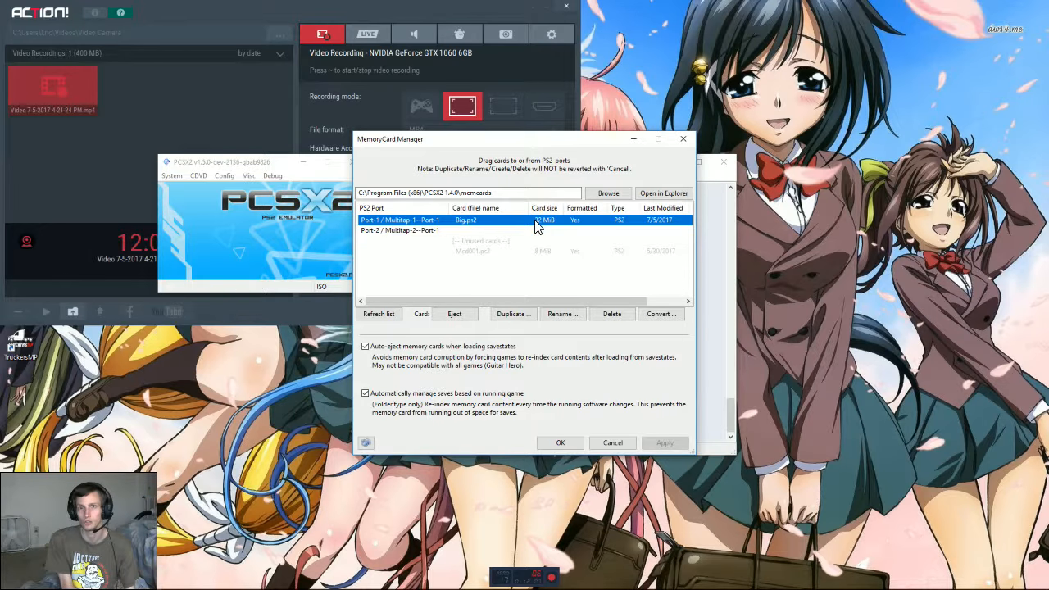
click(500, 253)
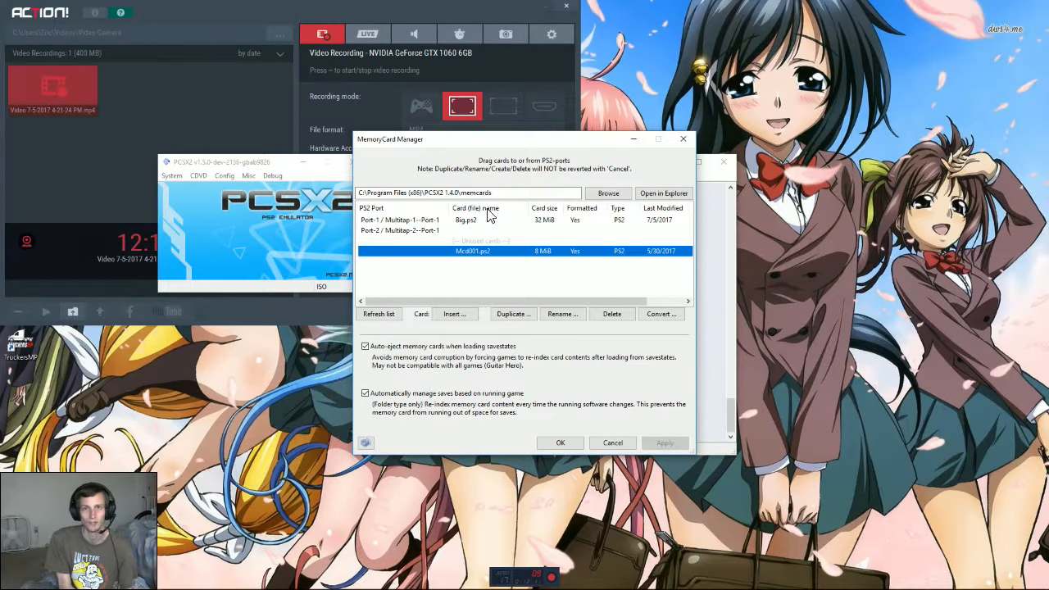
click(472, 222)
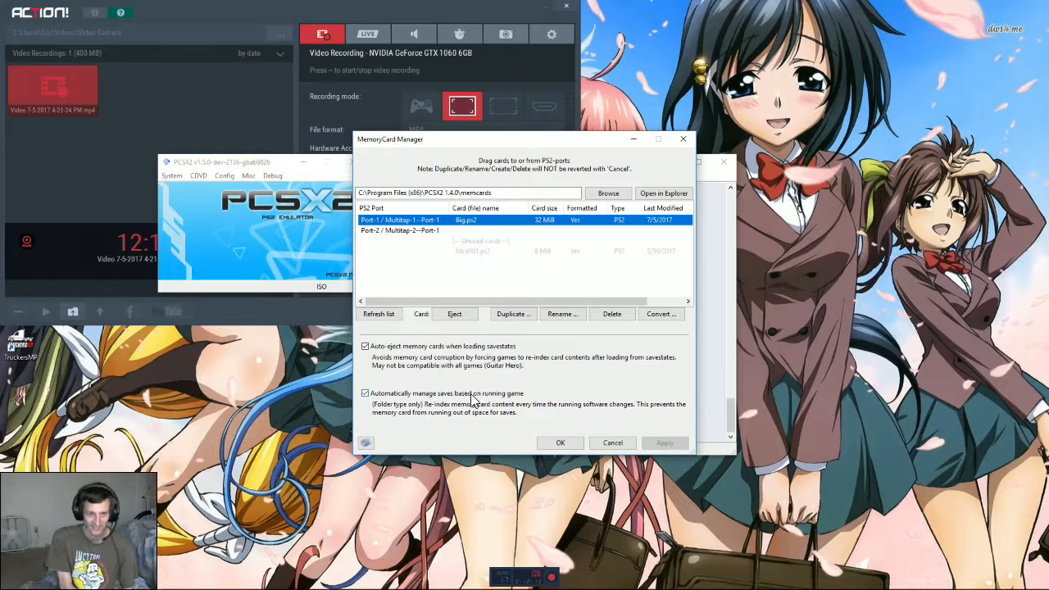
click(611, 442)
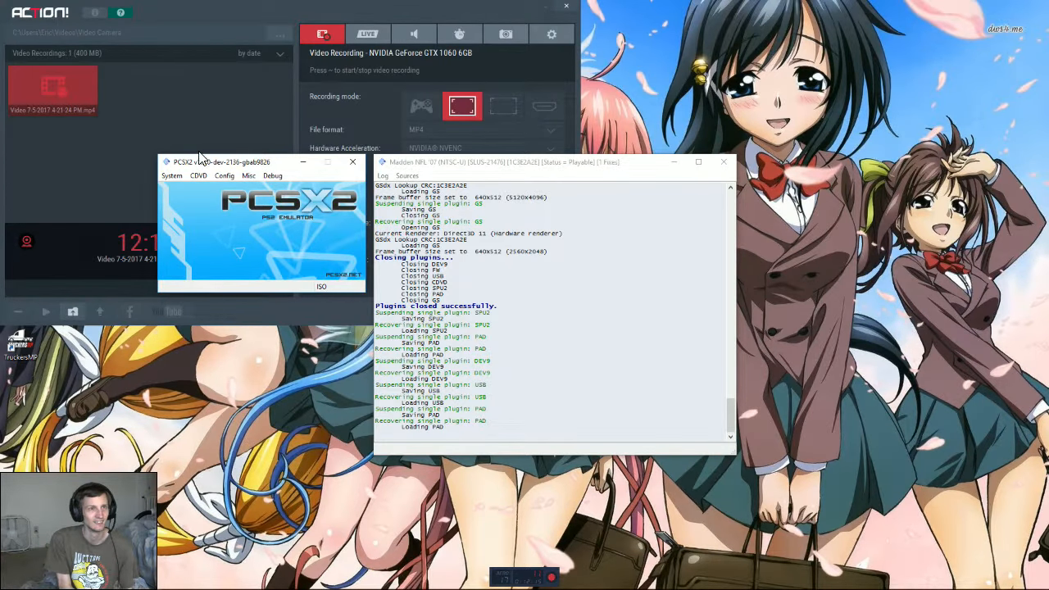
click(224, 176)
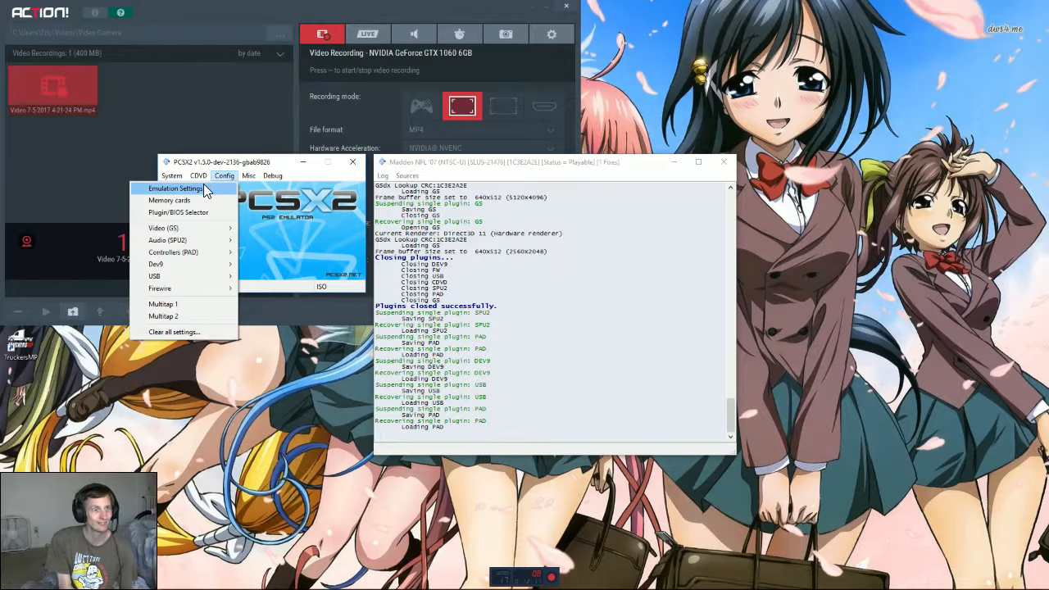
click(197, 212)
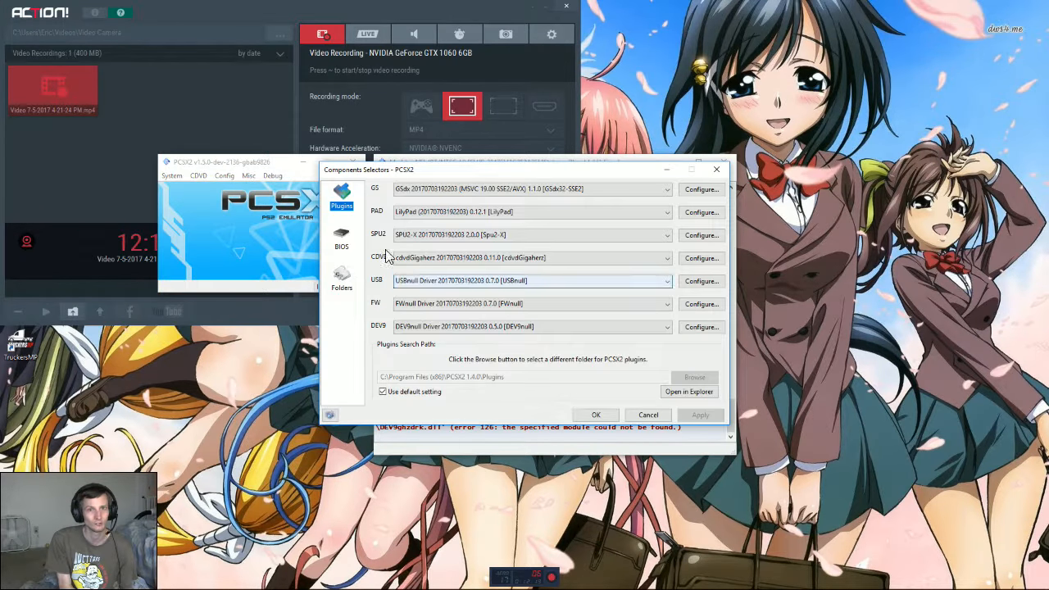
click(432, 190)
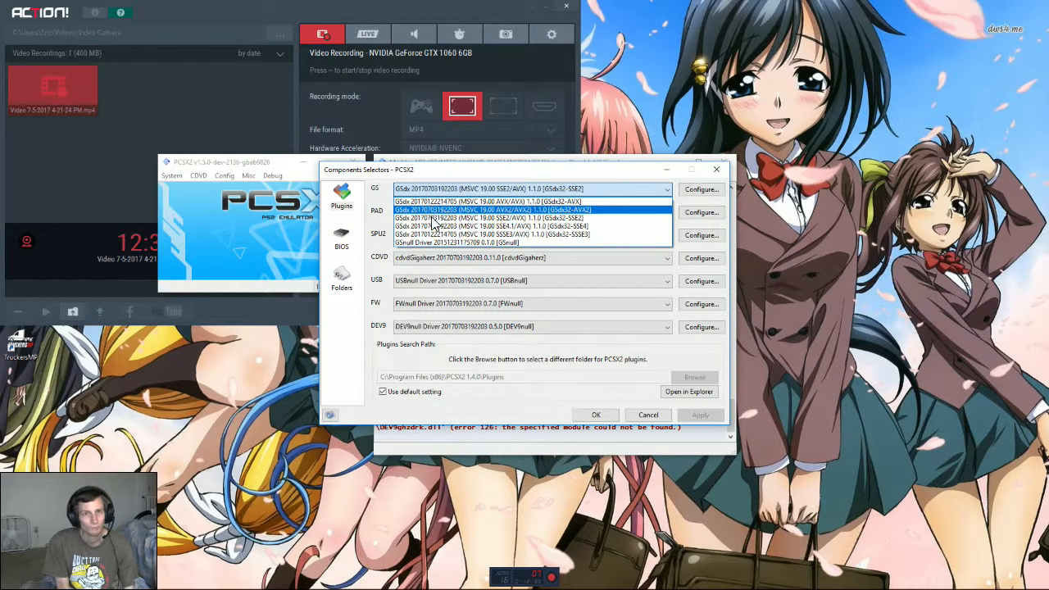
click(564, 218)
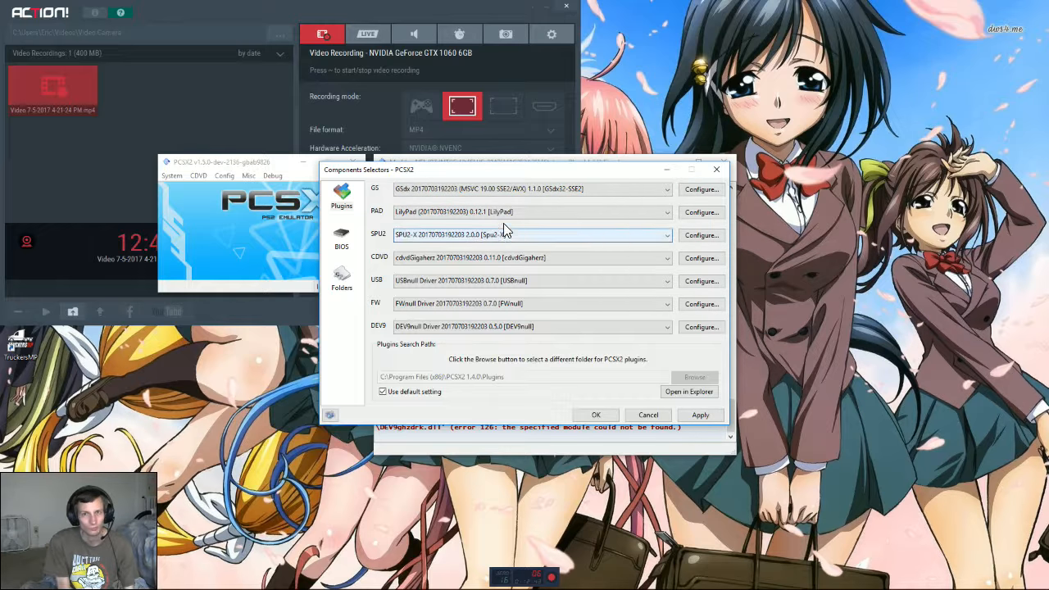
Step: Examine the available SPU2, CDVD, USB, FW and DEV9 plugins, keeping cdvdGigaherz as the CDVD plugin
click(464, 239)
click(421, 257)
click(421, 257)
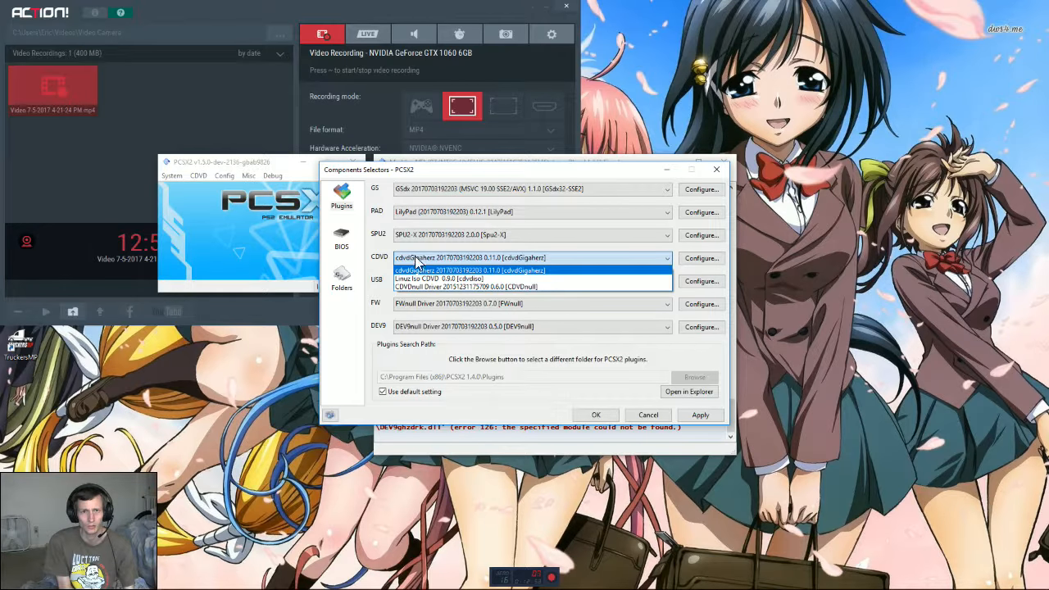
click(420, 271)
click(420, 280)
click(427, 295)
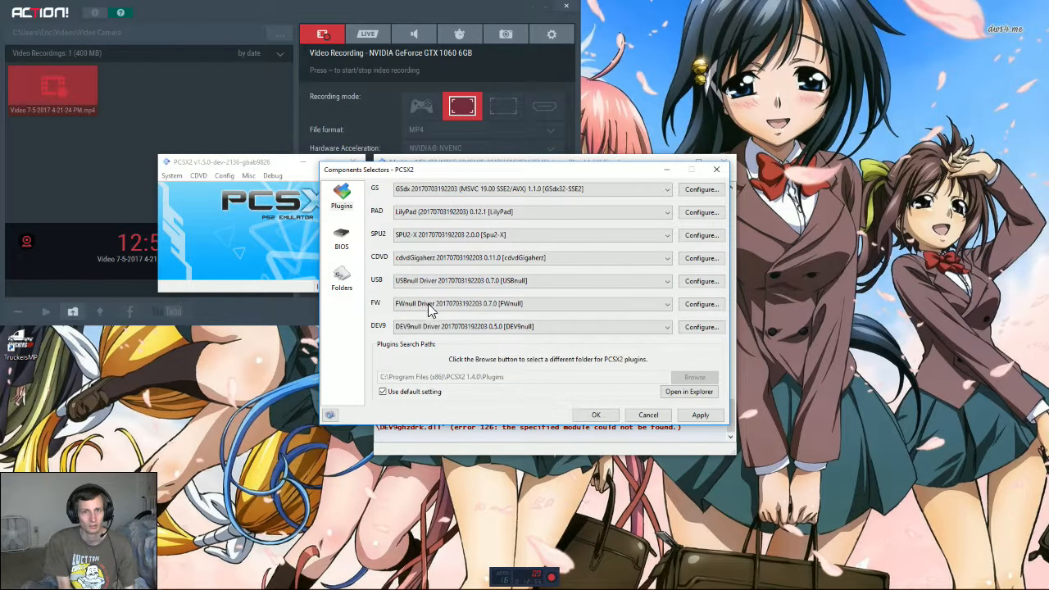
click(427, 303)
click(430, 315)
click(431, 323)
click(431, 322)
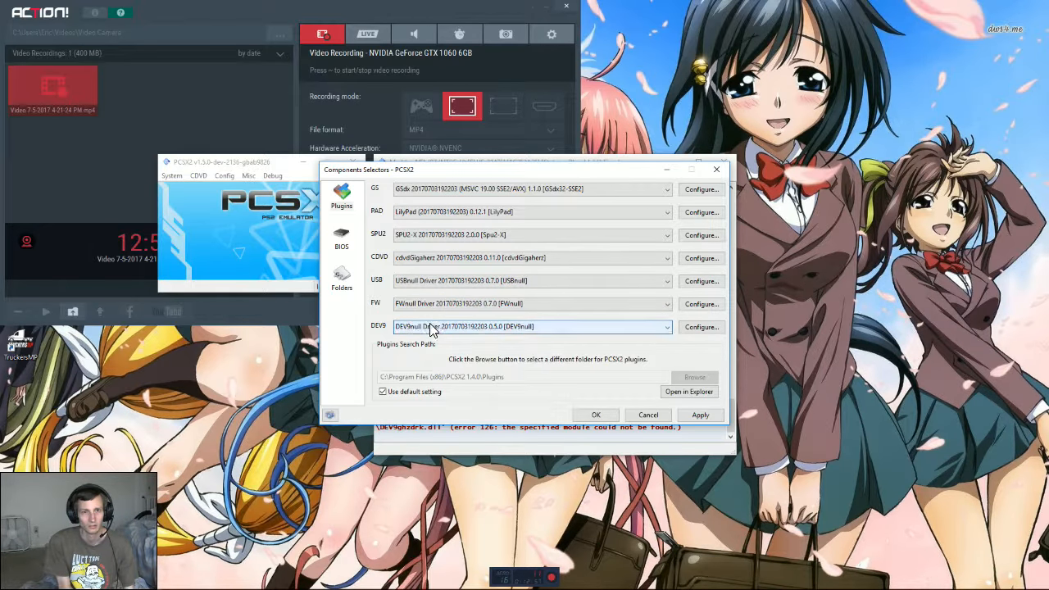
Step: Review the BIOS rom list and the default savestate, snapshot and log folders, and accept the component selections
click(356, 238)
scroll(446, 221, down, 1)
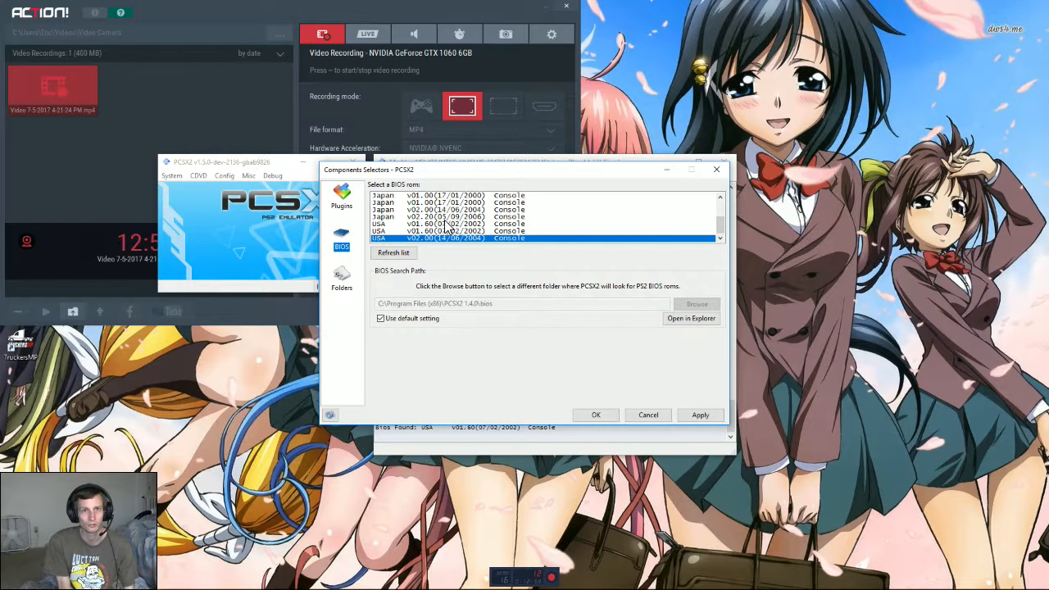
scroll(418, 231, up, 3)
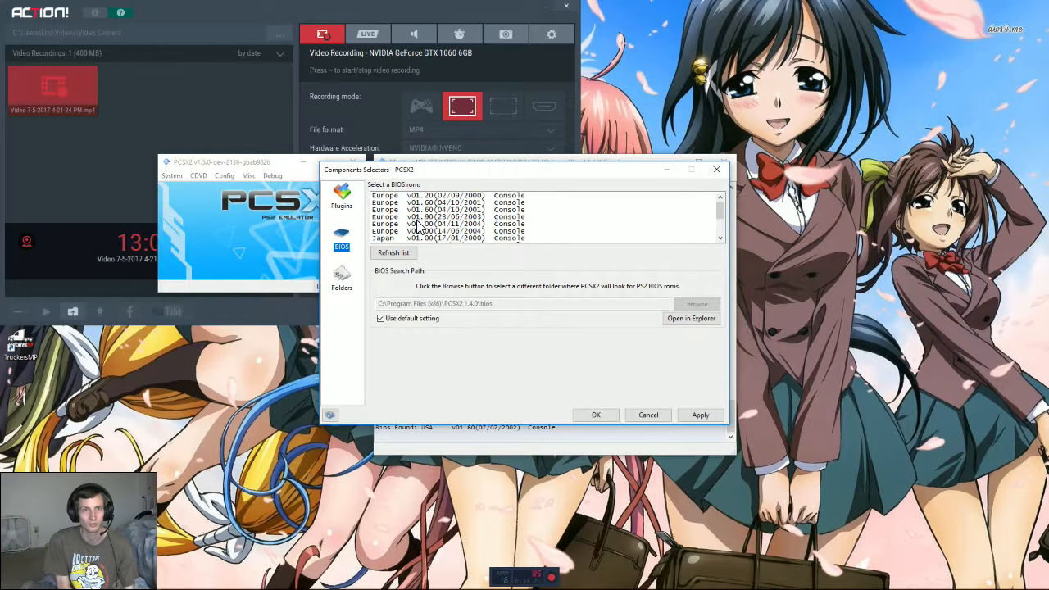
scroll(420, 226, down, 1)
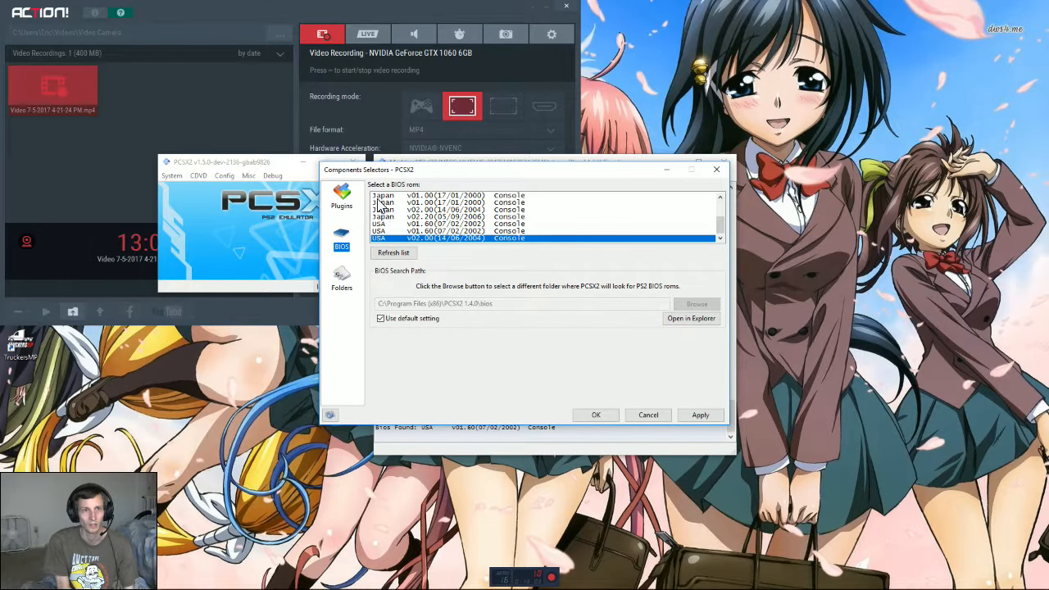
scroll(385, 212, up, 1)
scroll(385, 215, down, 1)
click(345, 283)
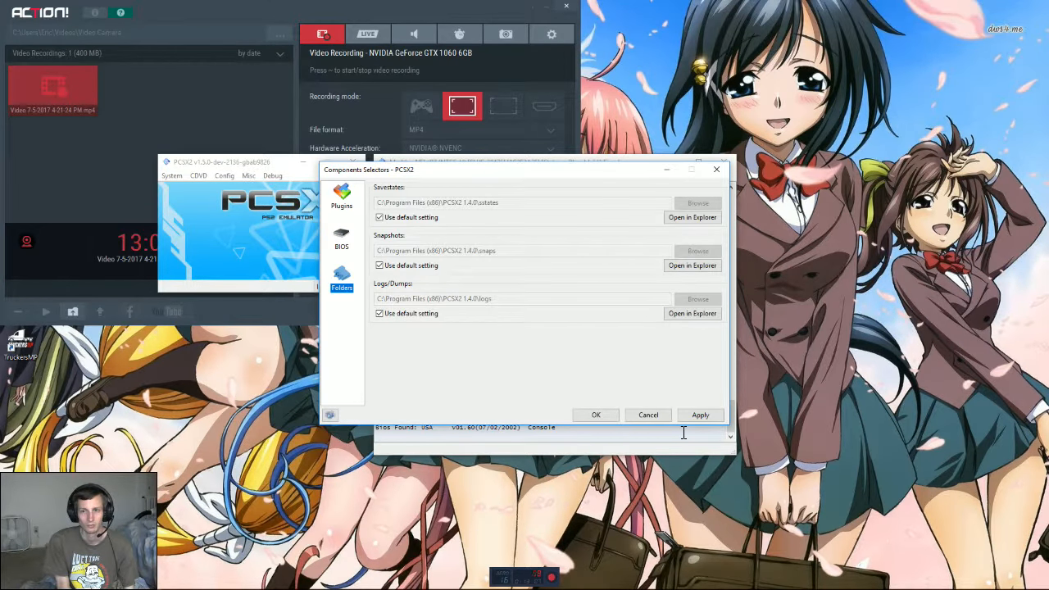
click(605, 414)
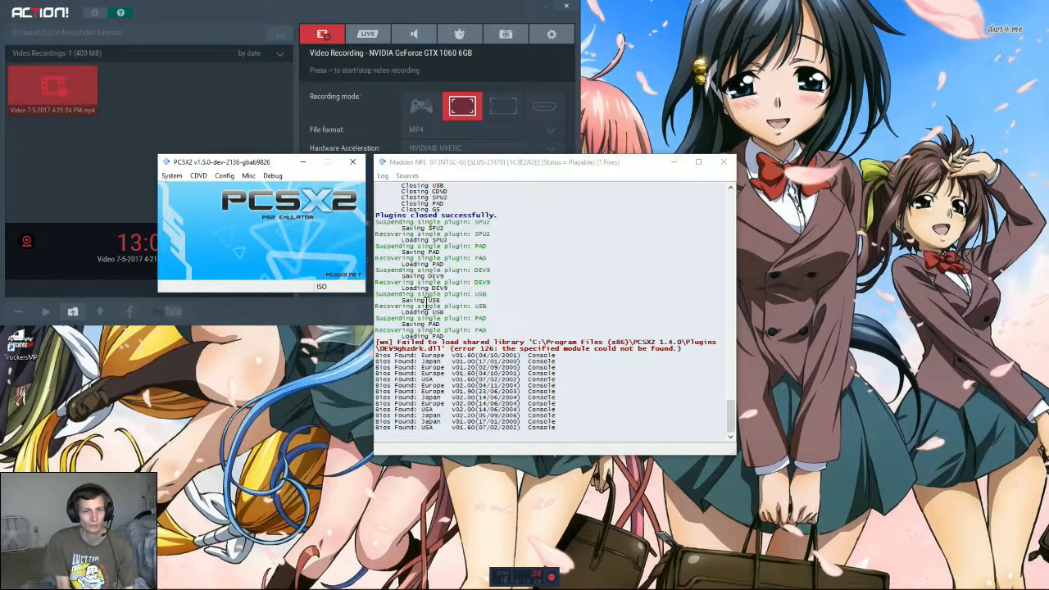
Step: Switch to the browser showing the Automated Pcsx2 builds page and close the Steam Login window
click(93, 582)
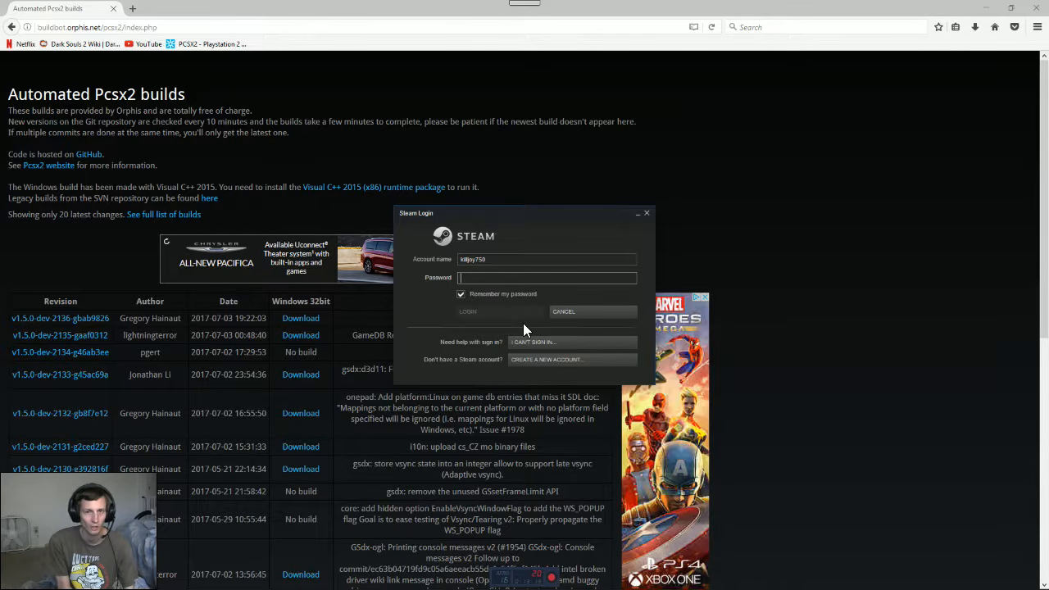
click(646, 213)
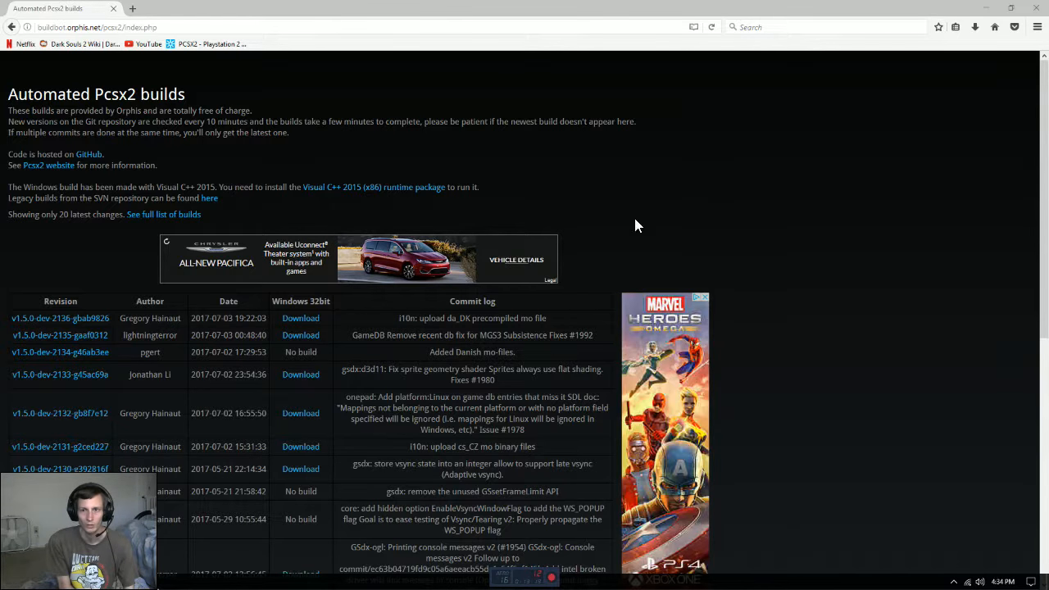
Step: Switch back to the PCSX2 emulator, bringing its window in front of the browser and the Action! recorder
click(135, 585)
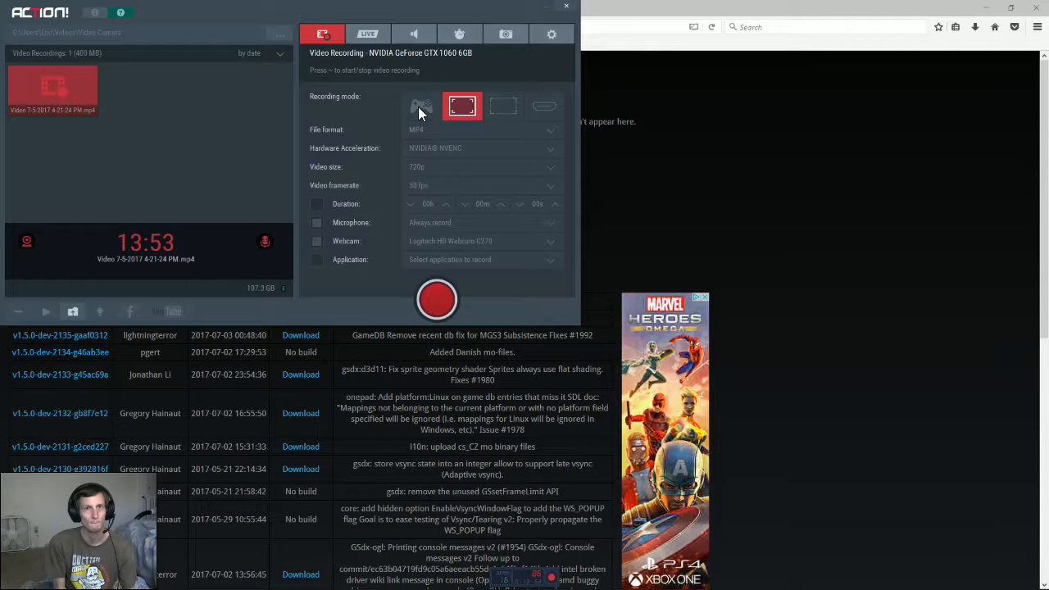
mouse_move(128, 572)
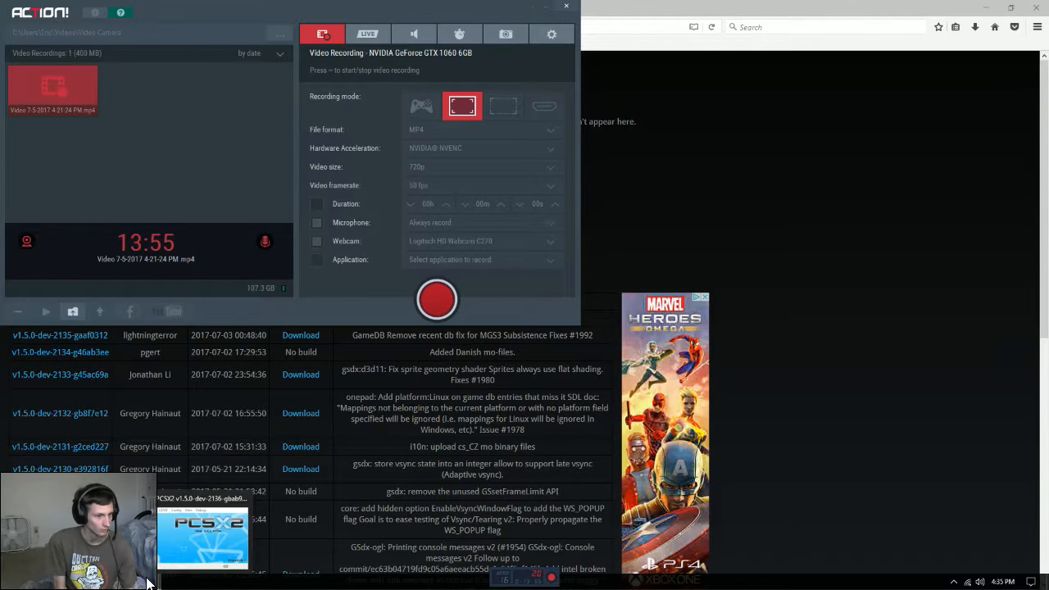
click(164, 549)
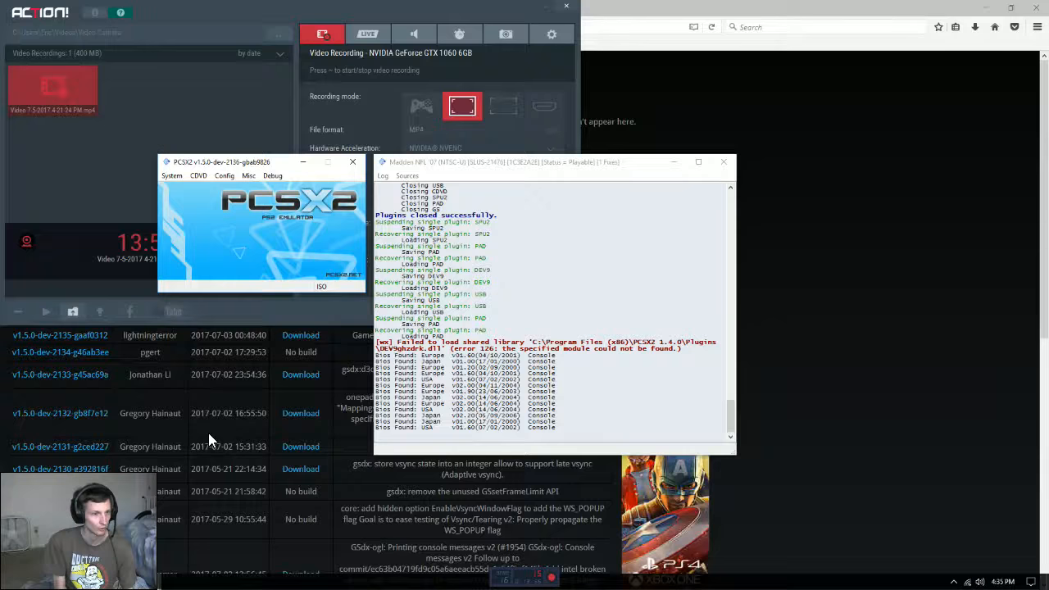
Step: Review the GSdx video plugin's renderer, internal resolution and filtering settings, and close them without changes
click(220, 176)
mouse_move(208, 230)
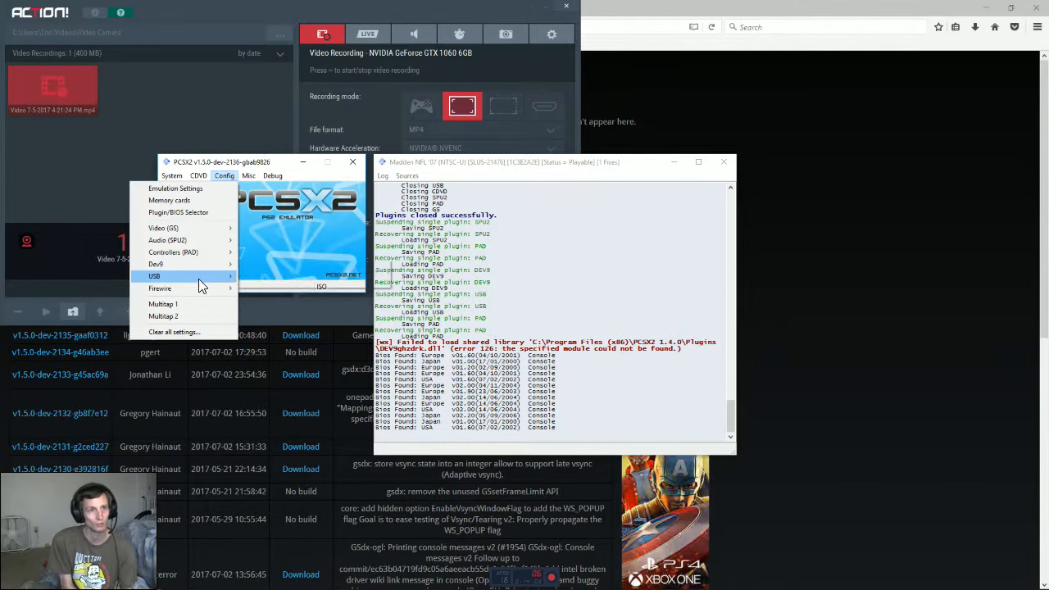
click(270, 273)
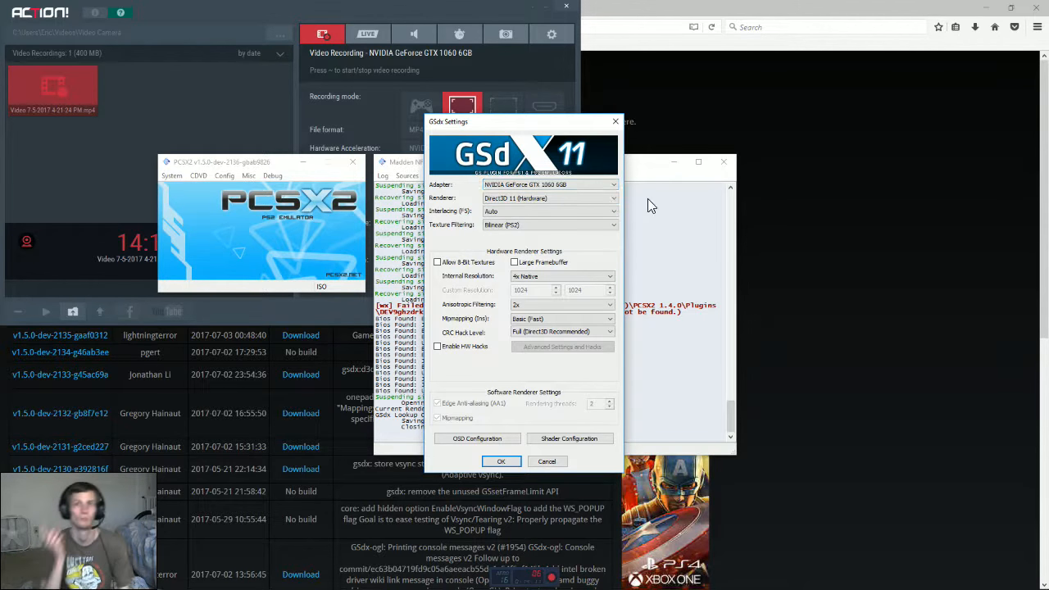
click(547, 461)
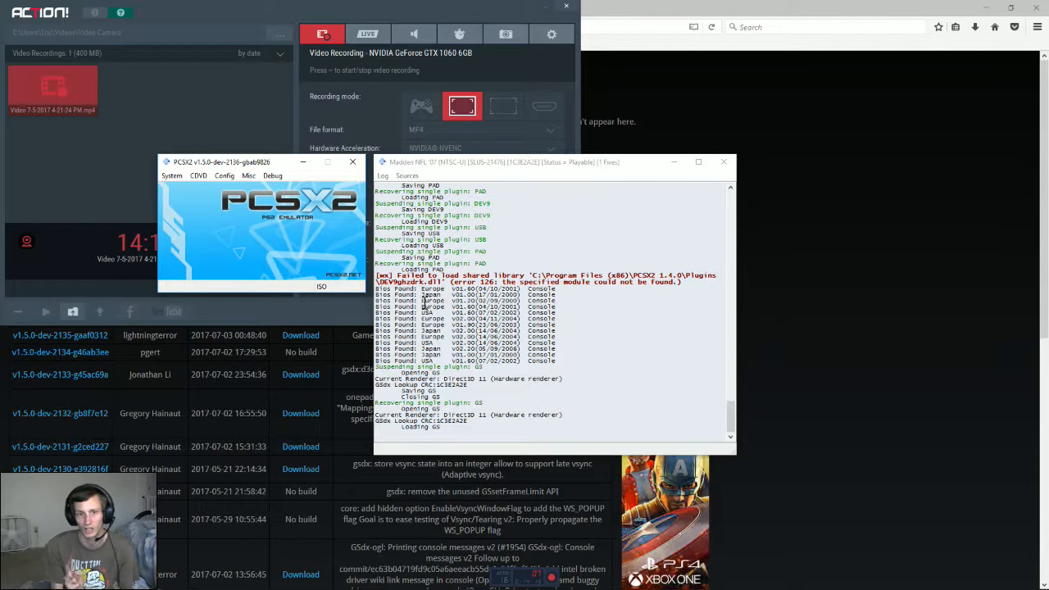
Step: Shut down the Madden NFL 07 session and select the Need for Speed - Most Wanted ISO as the disc image
click(183, 176)
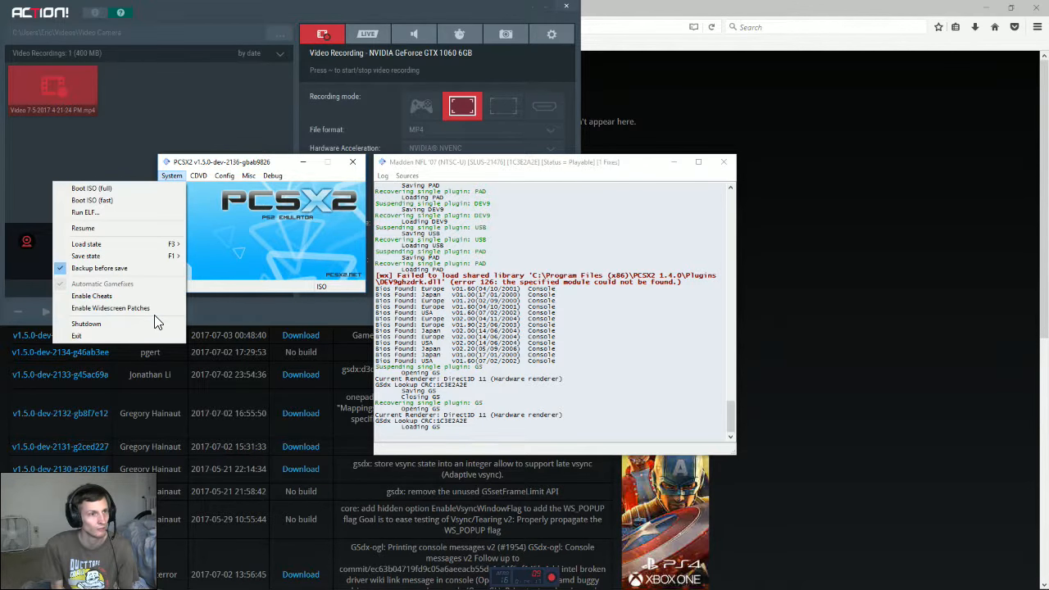
click(147, 326)
click(196, 177)
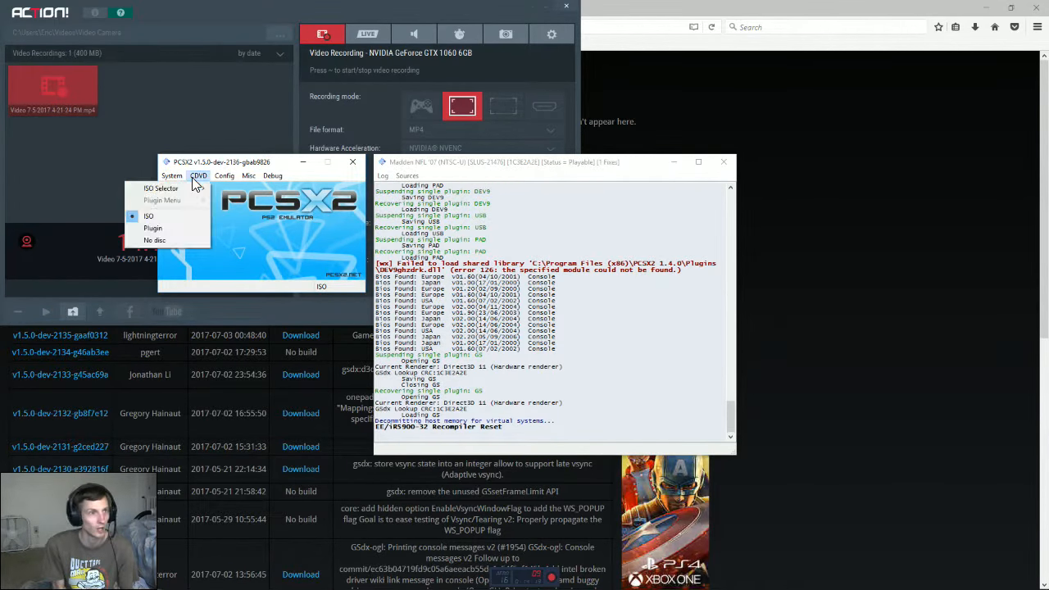
mouse_move(160, 188)
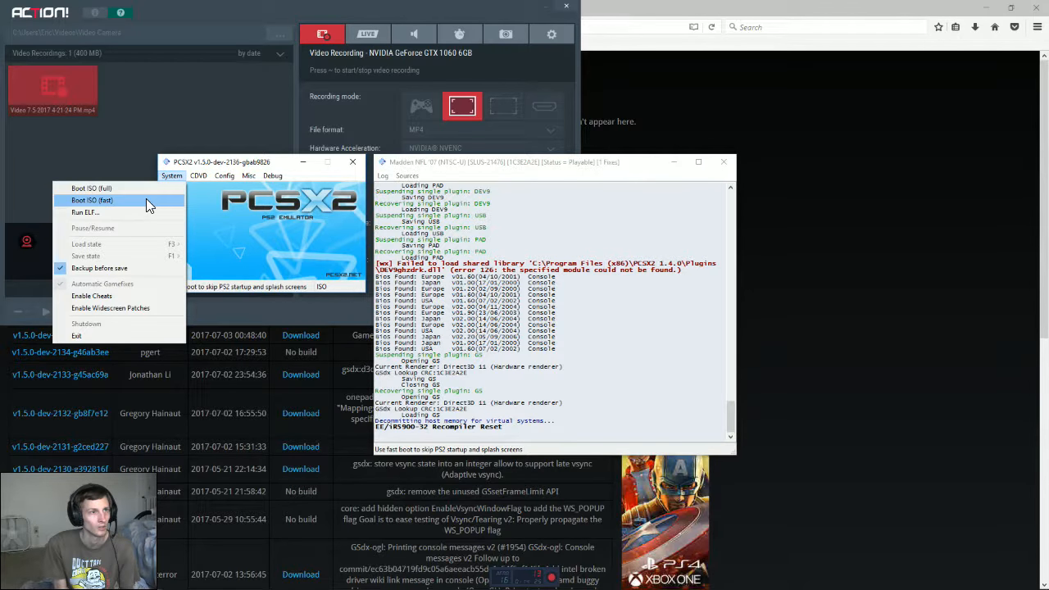
click(226, 191)
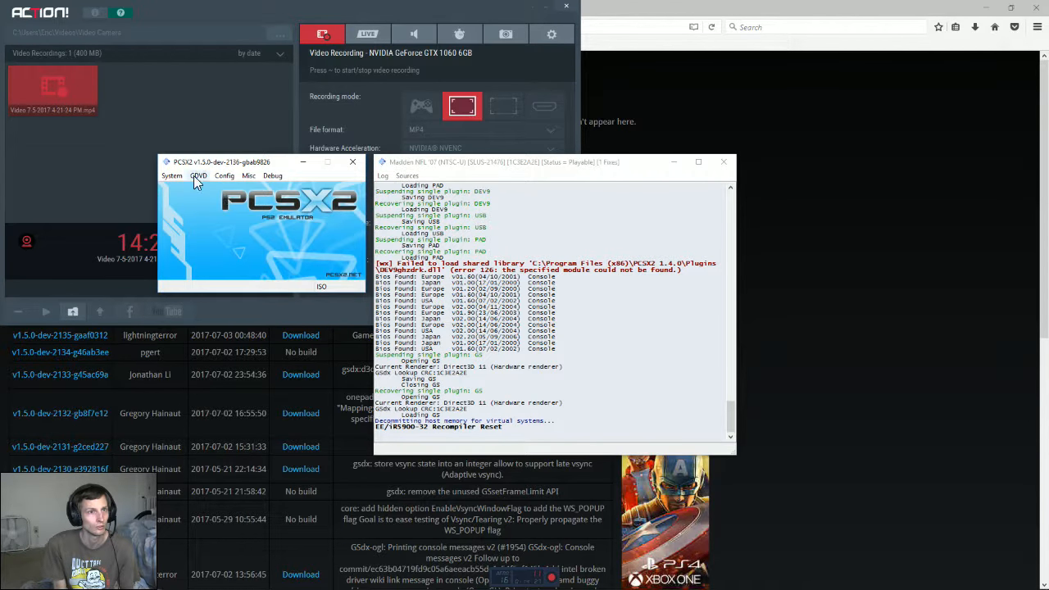
click(193, 175)
mouse_move(196, 188)
click(240, 254)
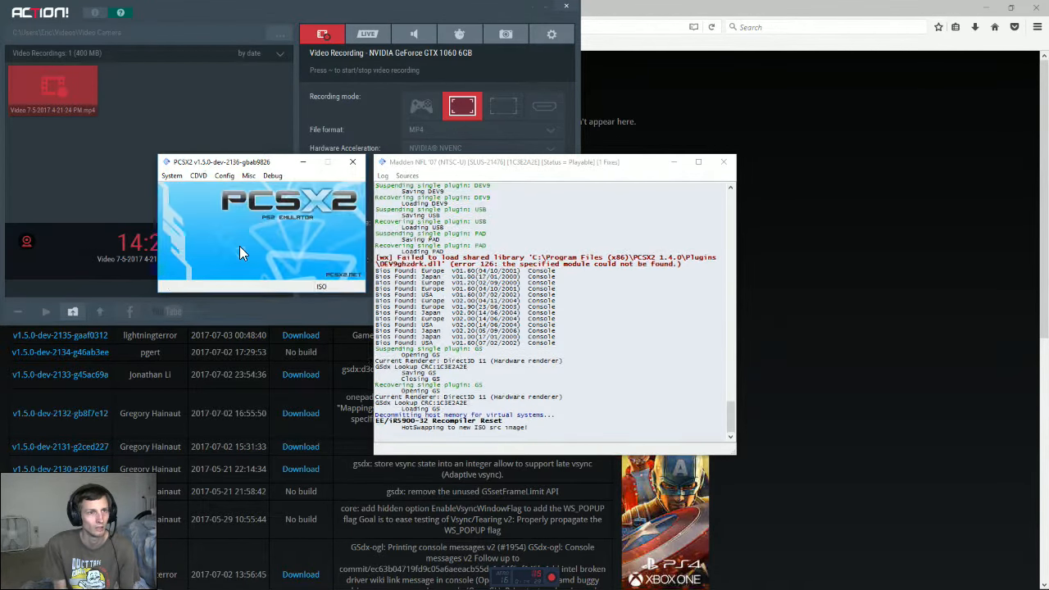
Step: Fast boot the Need for Speed - Most Wanted ISO, pass the title screen and accept the loaded memory card profile
click(172, 176)
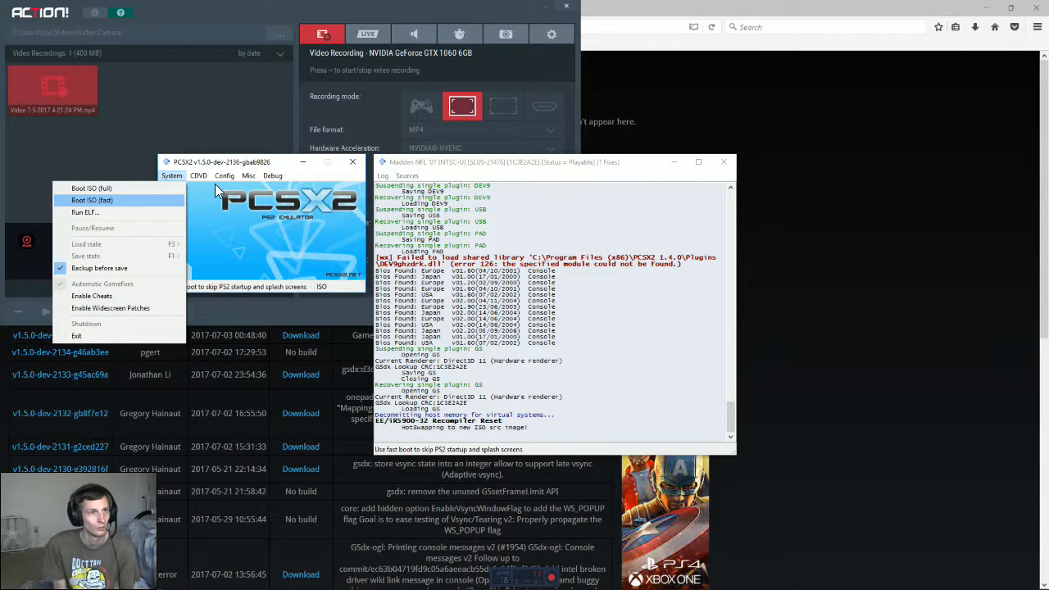
click(150, 202)
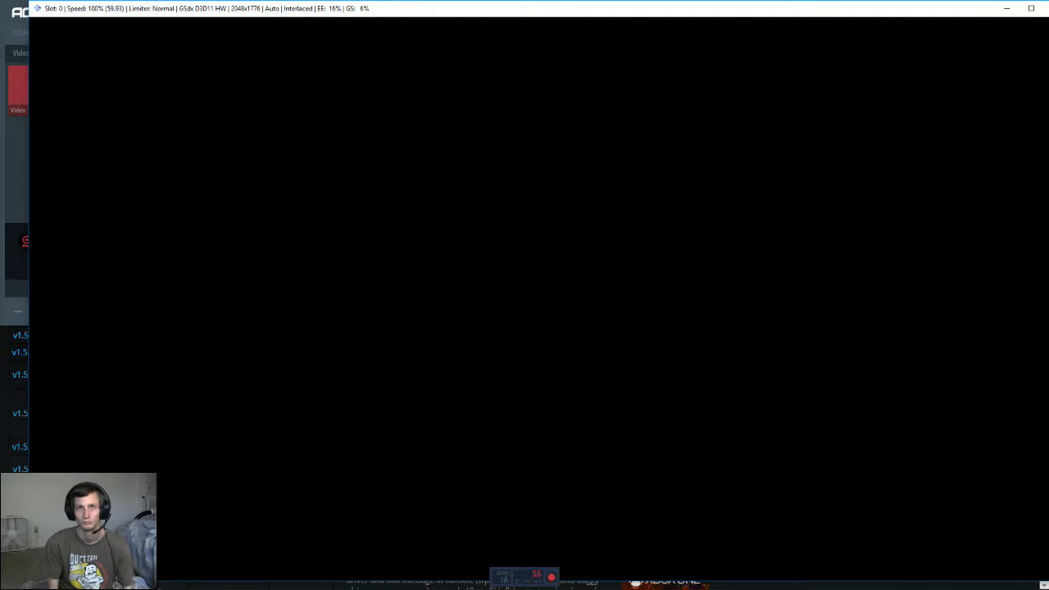
drag(598, 15, 577, 21)
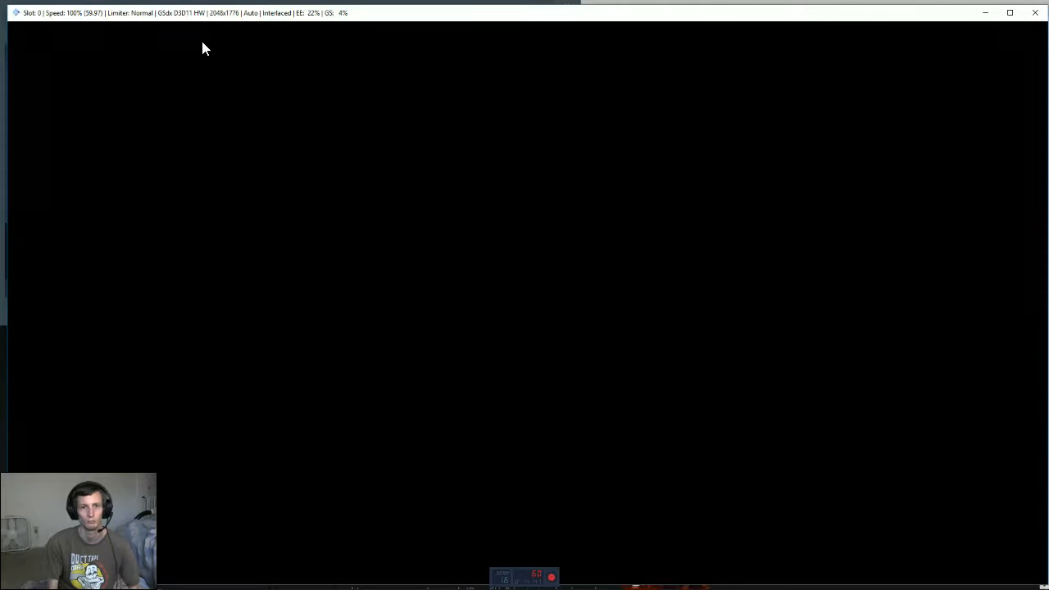
key(Return)
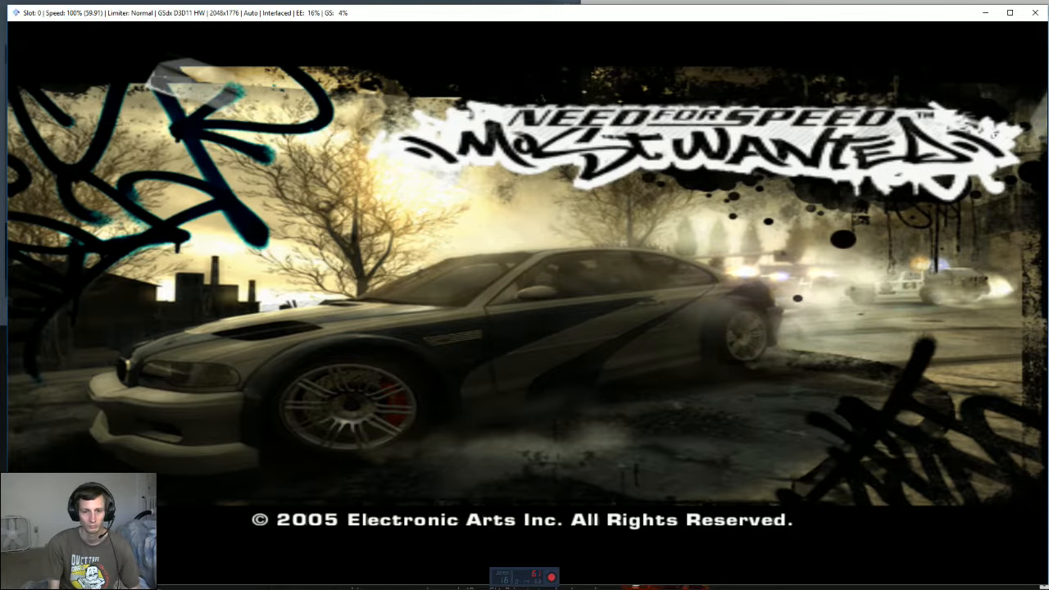
key(Return)
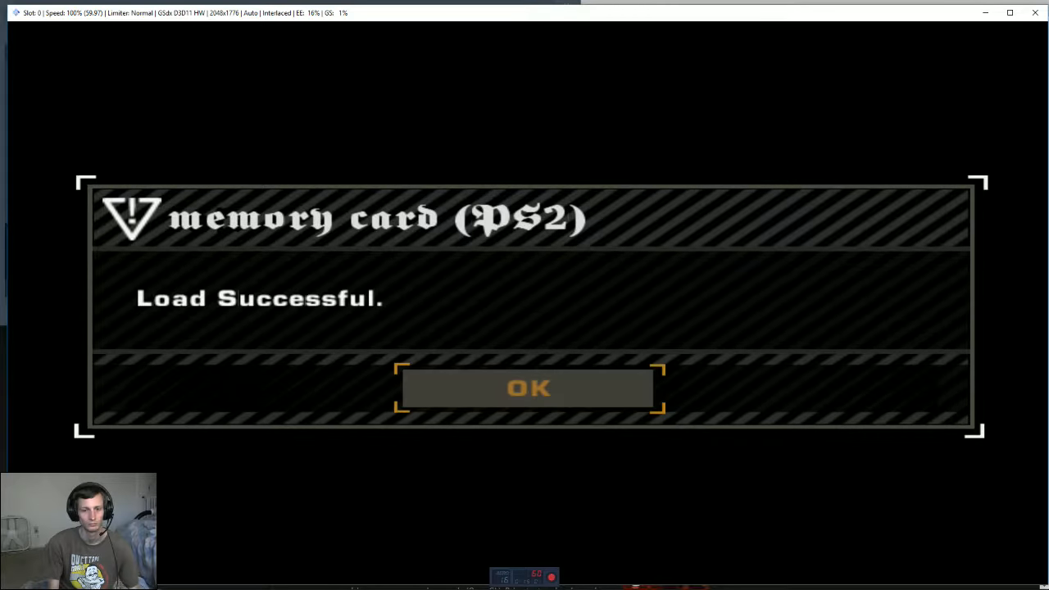
key(Return)
Step: Start a Quick Play race from the game's Quick Race mode with the Hwy 99 & State sprint
key(Right)
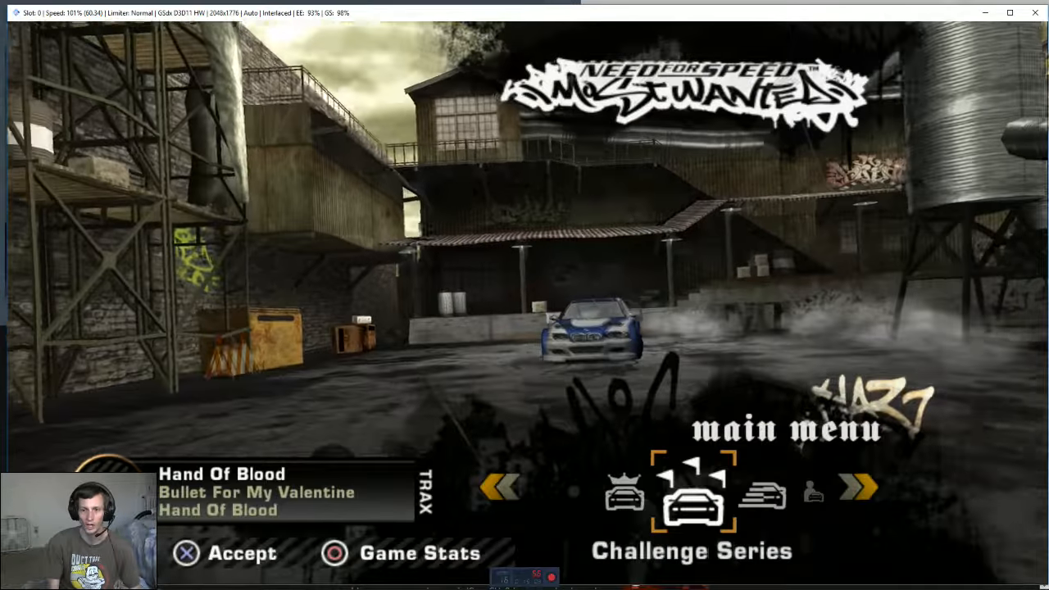
key(Right)
key(Return)
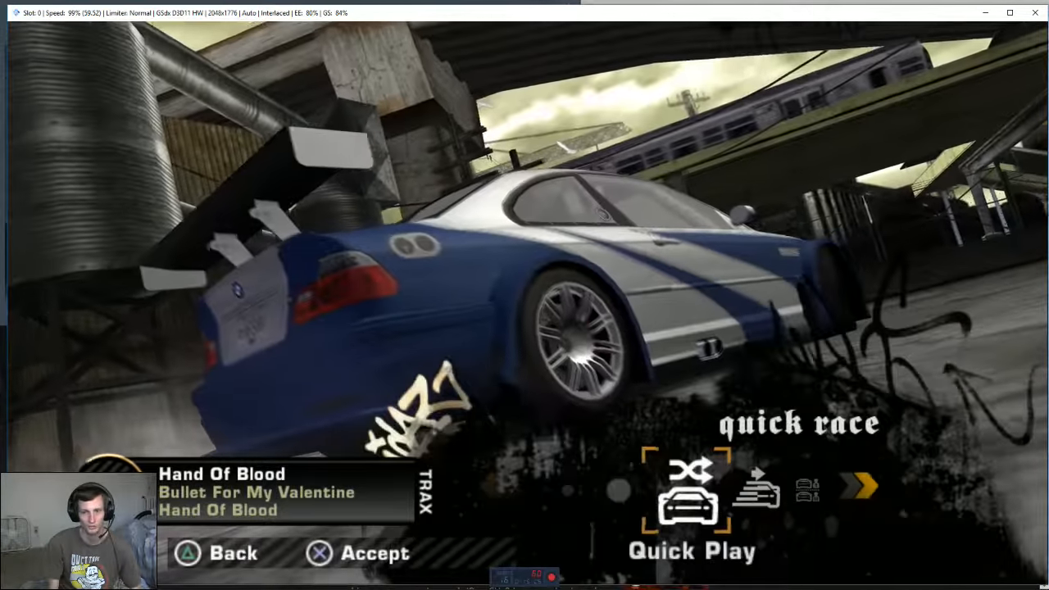
key(Return)
key(l)
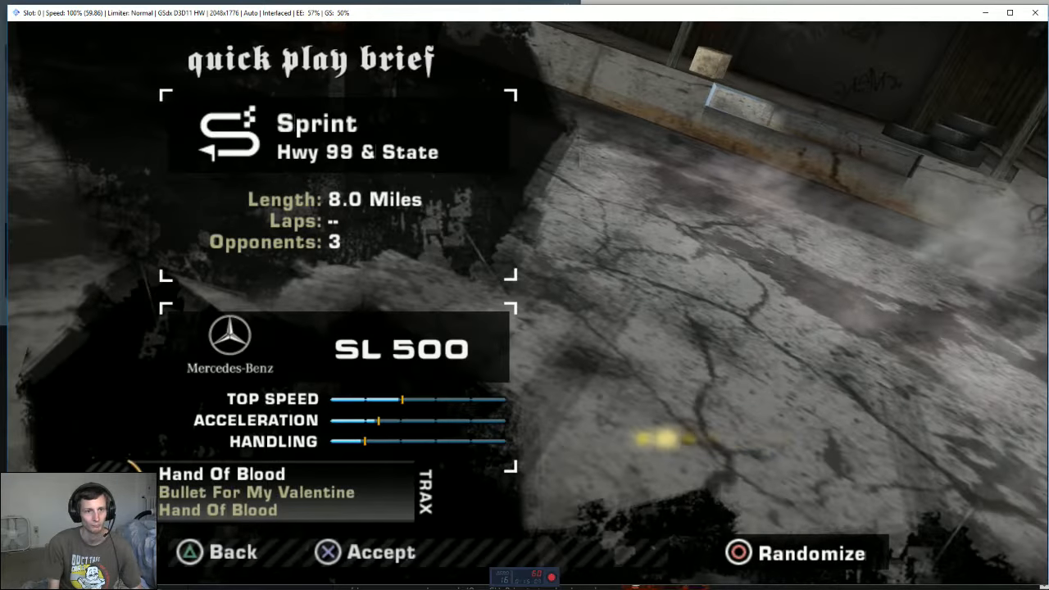
key(Return)
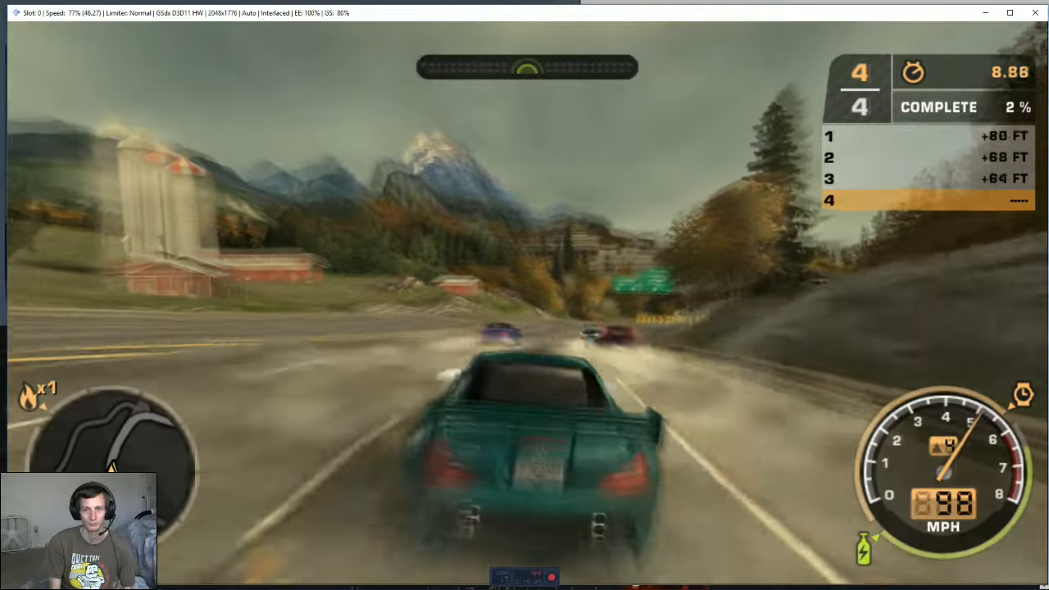
Step: Pause the race and bring the PCSX2 window in front of the game
key(Return)
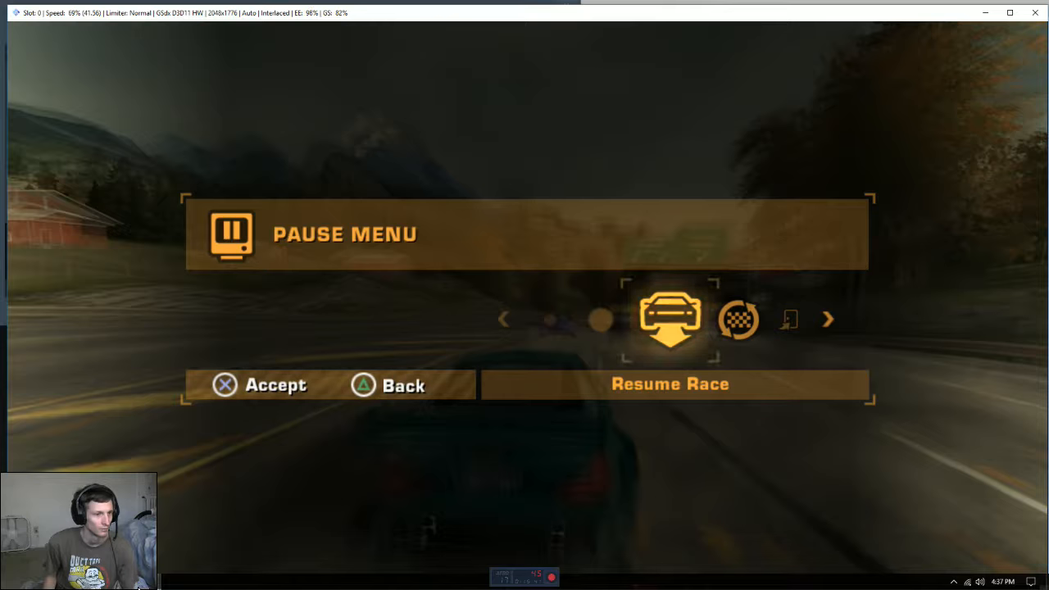
click(148, 586)
click(141, 509)
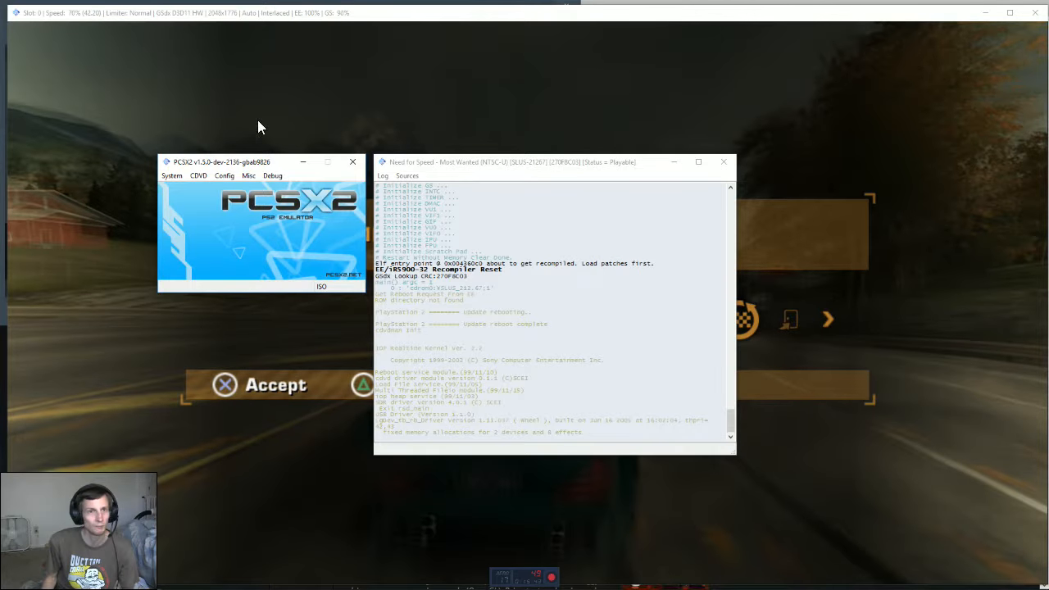
Step: Set the GSdx plugin's internal resolution to 2x Native and accept the settings
click(215, 177)
mouse_move(207, 232)
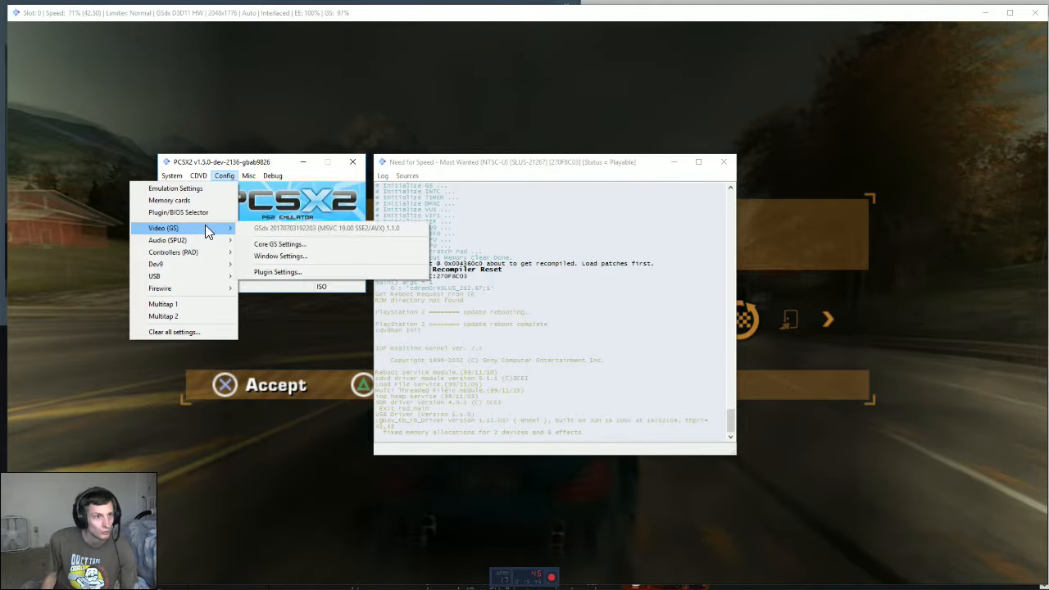
click(271, 272)
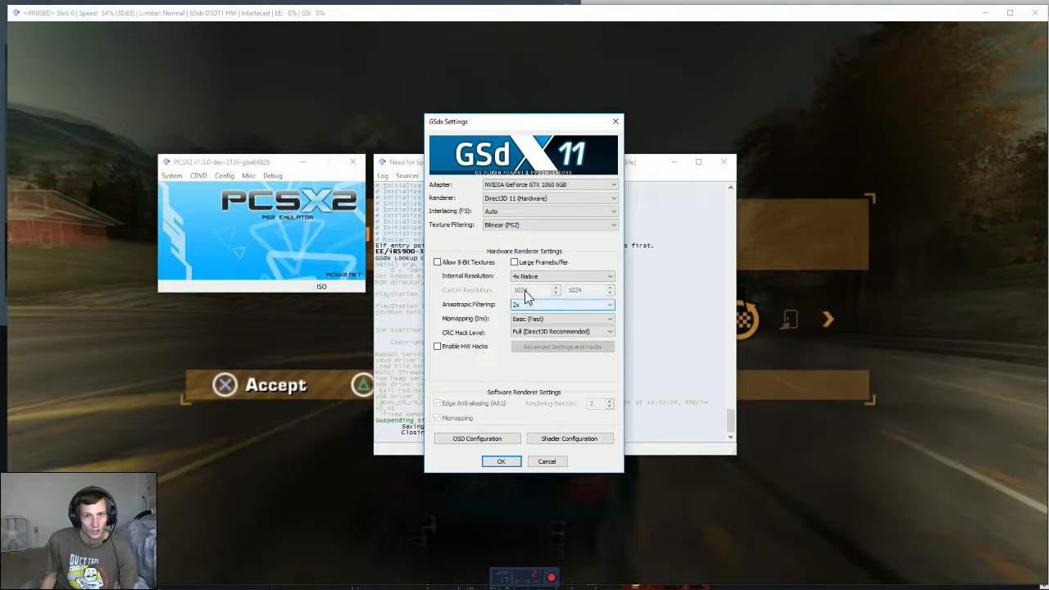
click(521, 279)
click(525, 294)
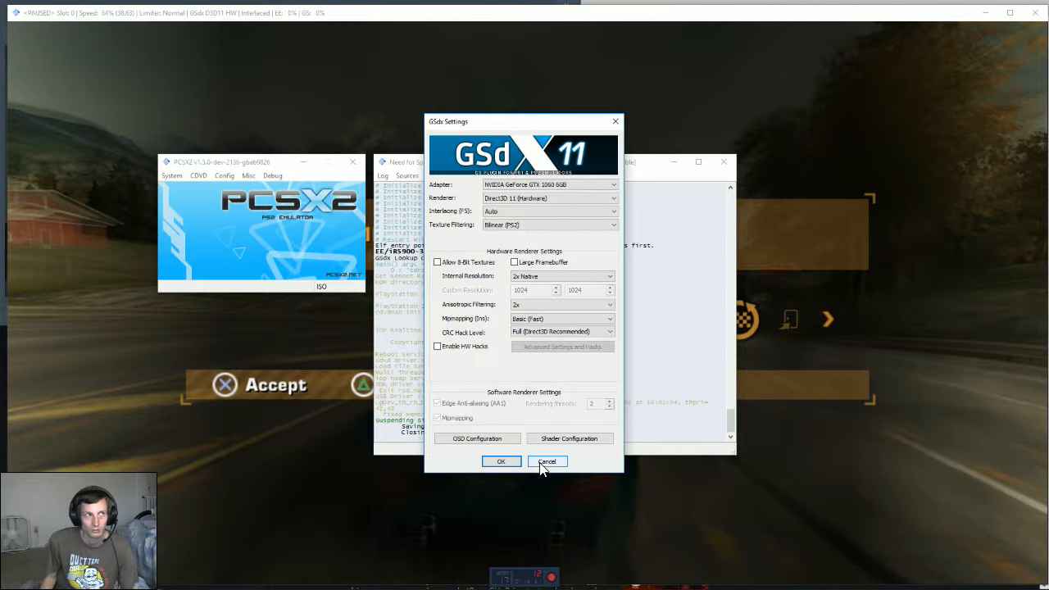
click(492, 463)
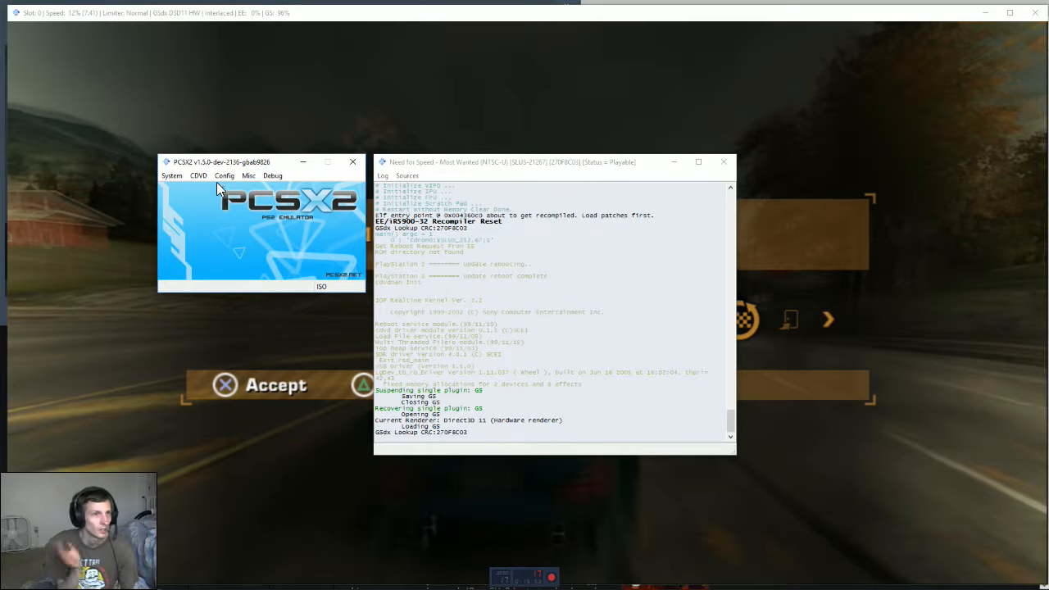
Step: Set the emulation settings preset to 5 - Aggressive plus, accept it and return to the game window
click(224, 175)
mouse_move(182, 256)
mouse_move(185, 228)
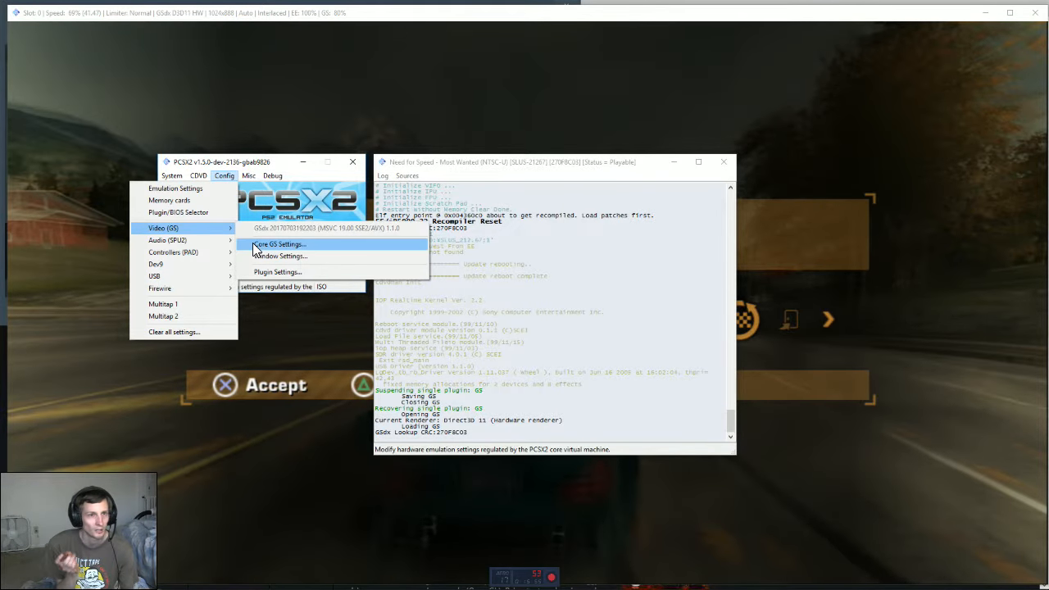
click(271, 238)
click(382, 446)
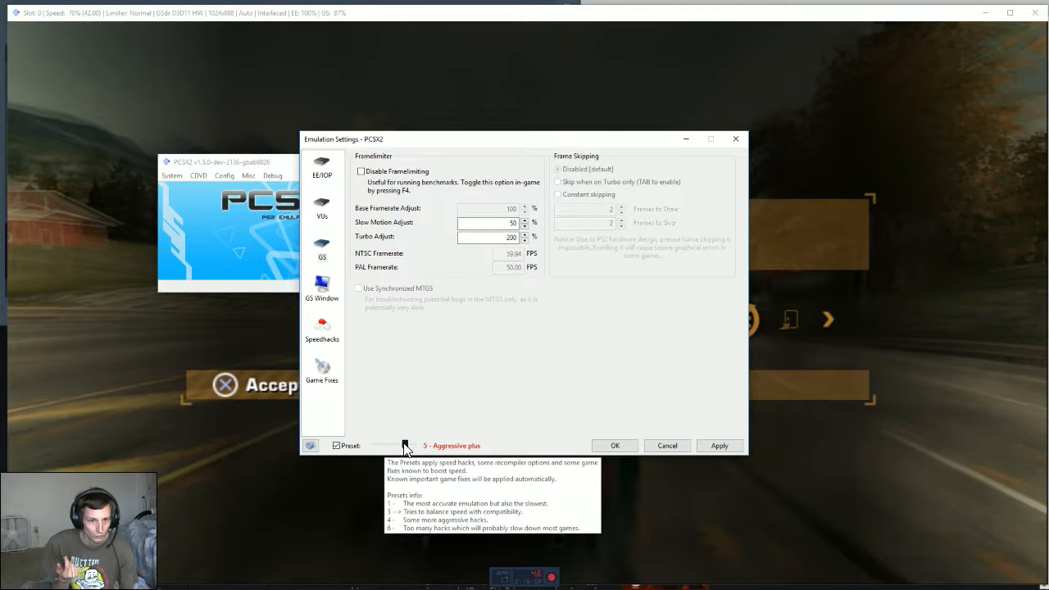
click(628, 448)
click(161, 365)
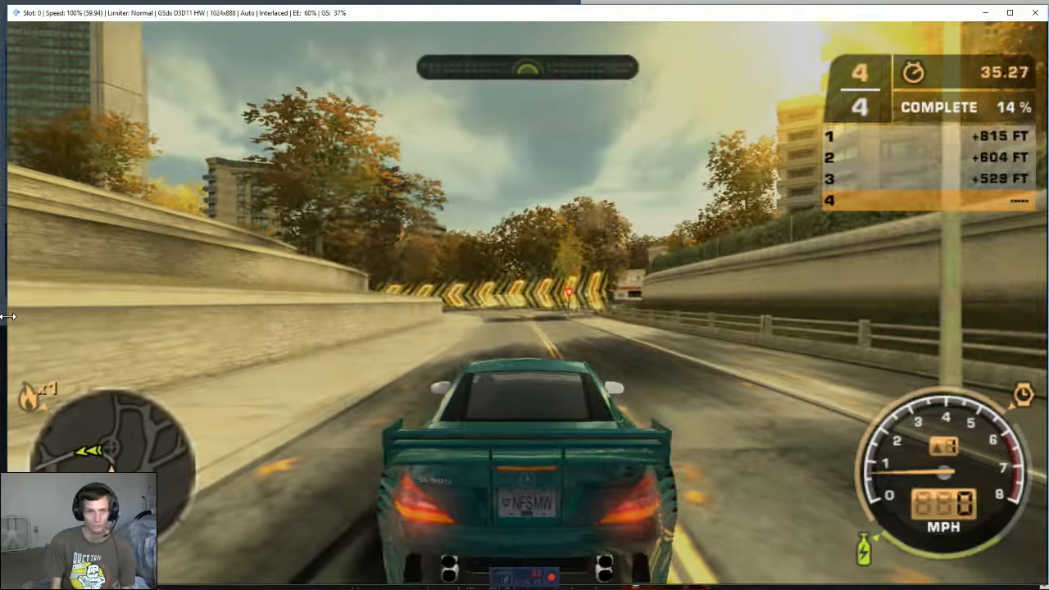
Step: Pause the race and change the GSdx renderer to Direct3D 9 (Hardware)
key(Escape)
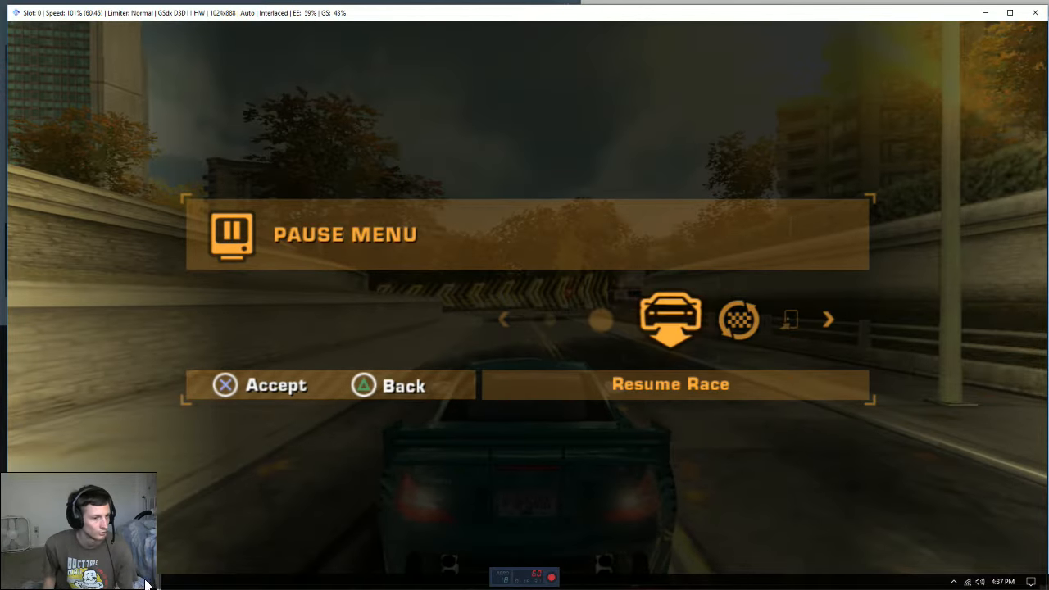
click(140, 544)
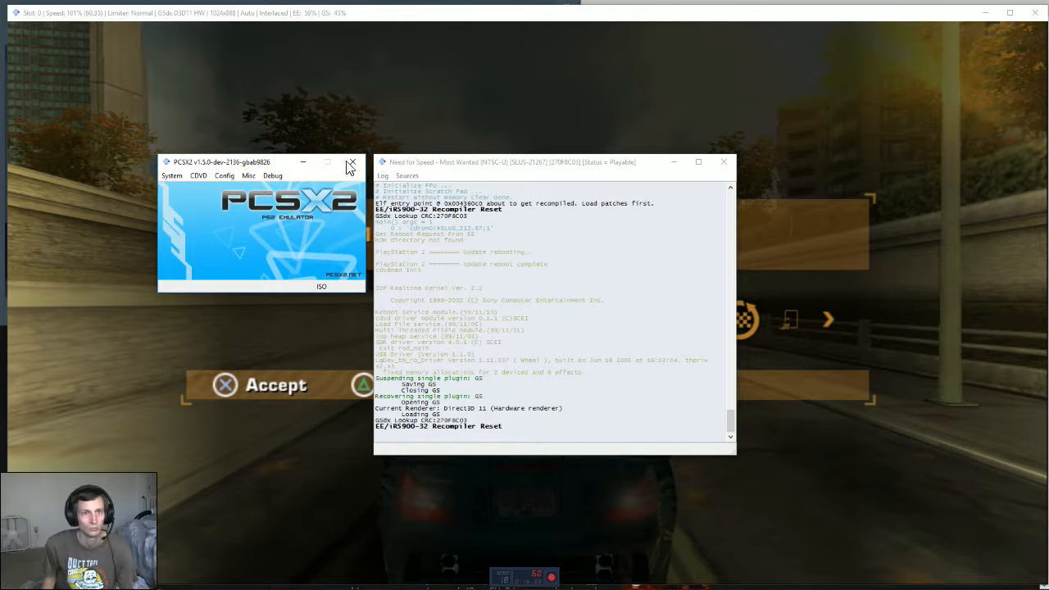
click(224, 175)
mouse_move(196, 227)
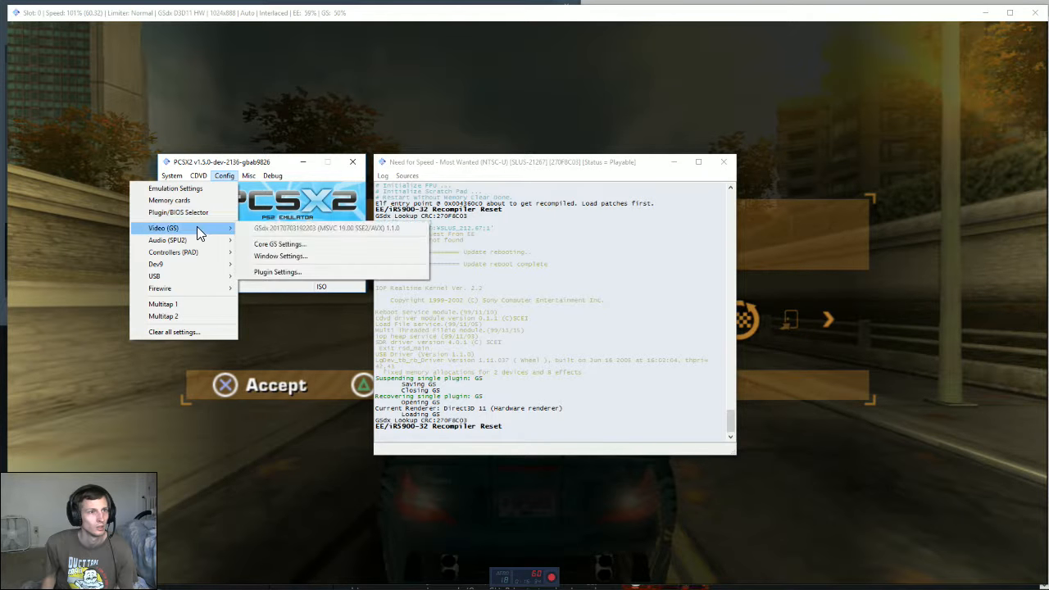
click(277, 273)
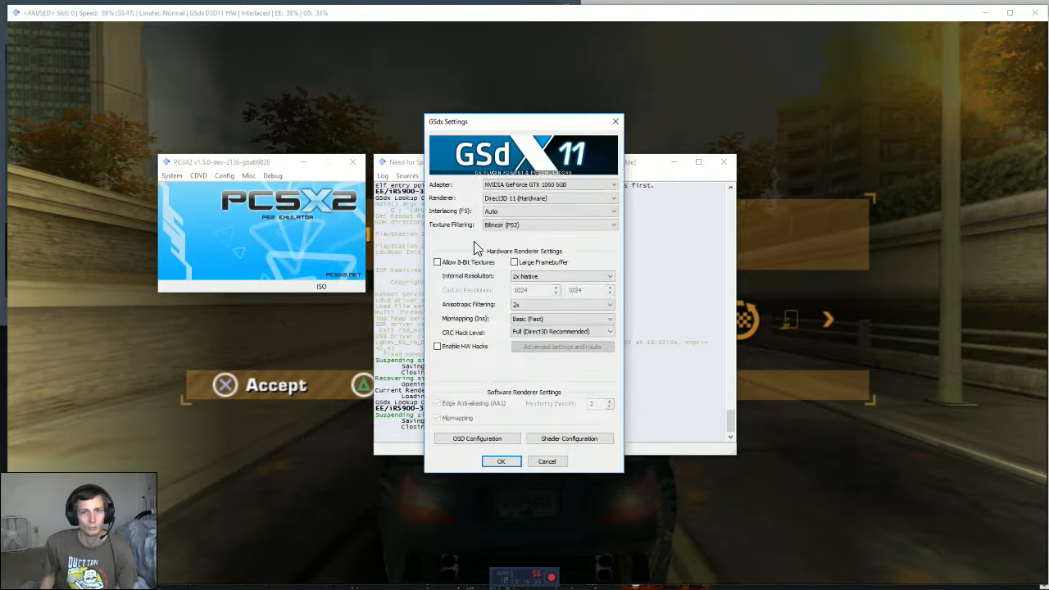
click(502, 207)
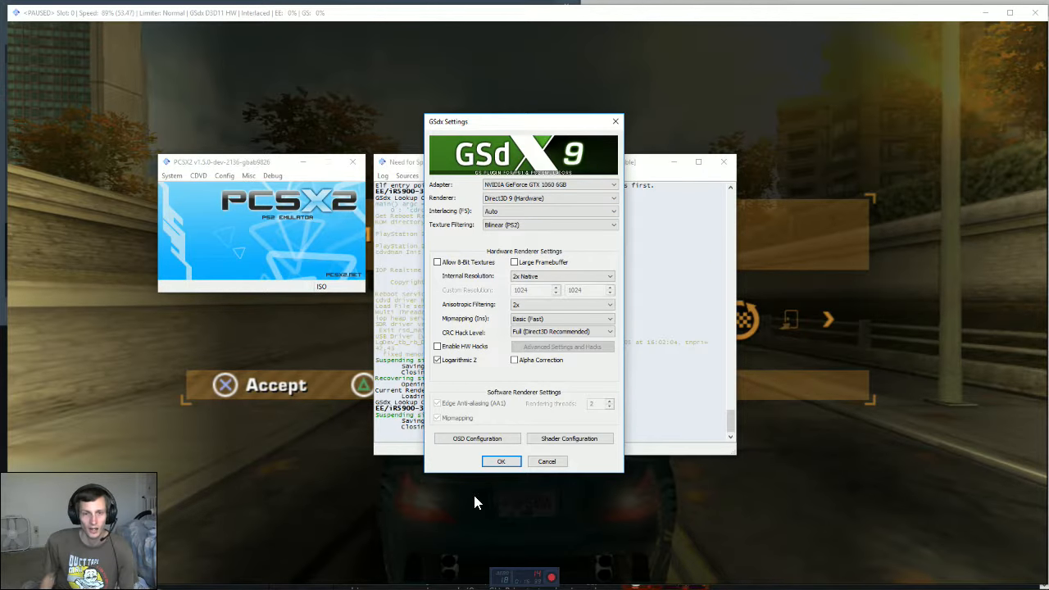
click(498, 462)
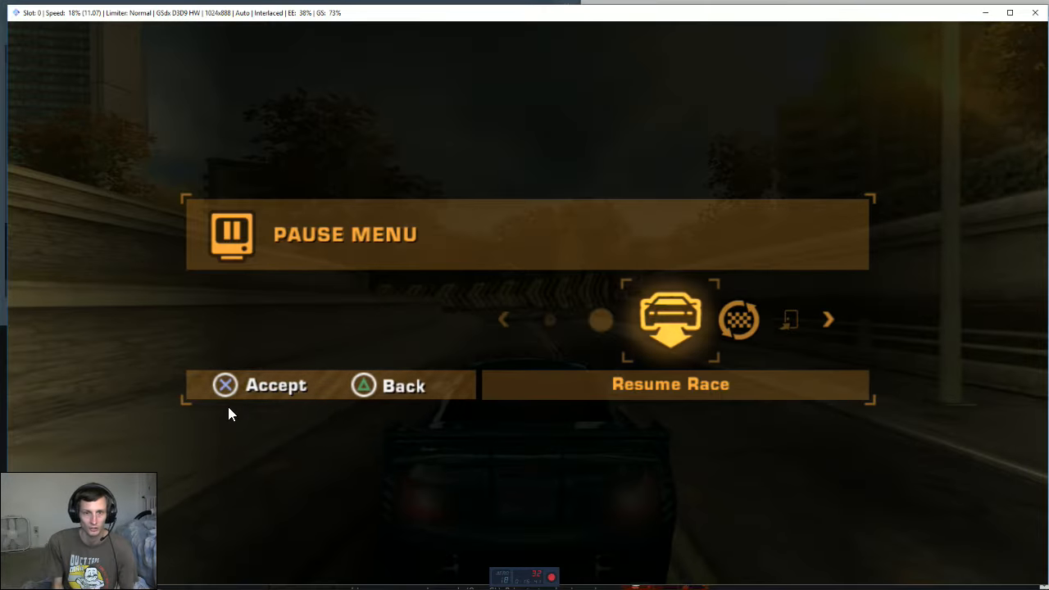
Step: Resume the race to check the Direct3D 9 rendering, pause it again and bring the PCSX2 window forward
key(x)
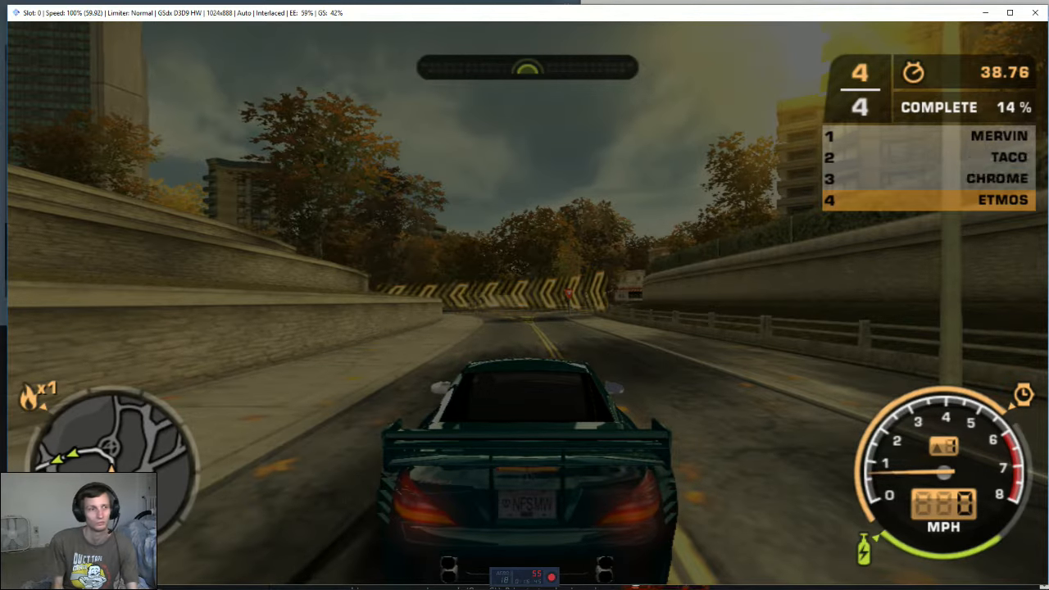
key(Return)
mouse_move(147, 586)
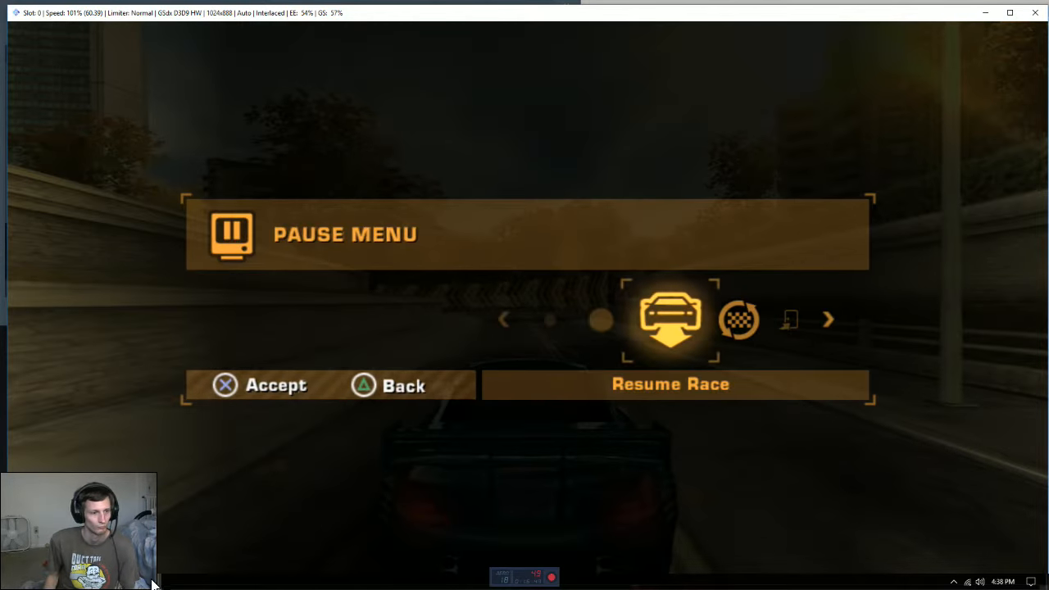
mouse_move(262, 582)
click(261, 533)
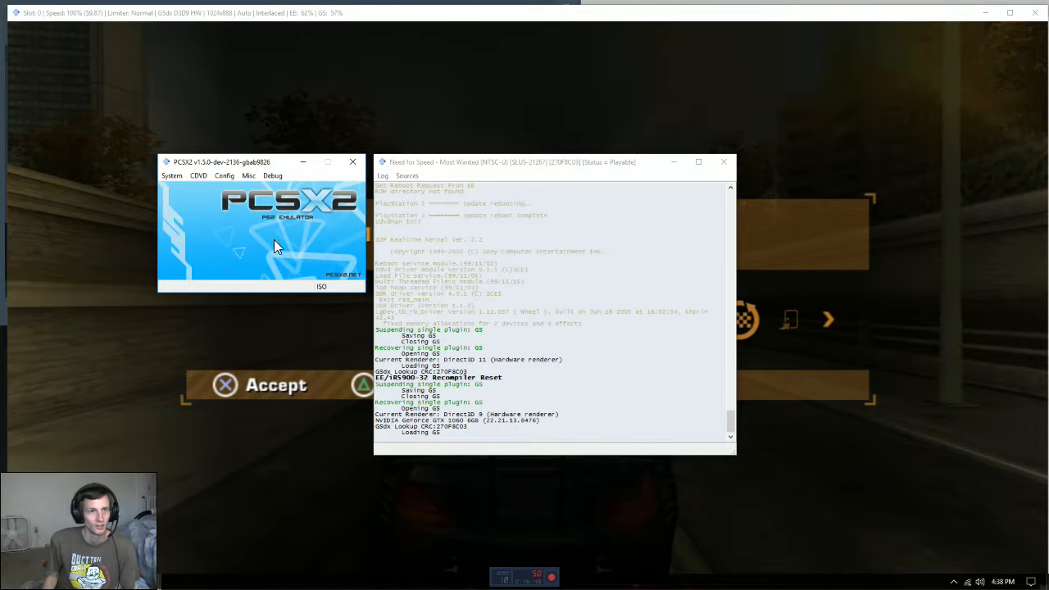
click(227, 177)
mouse_move(188, 232)
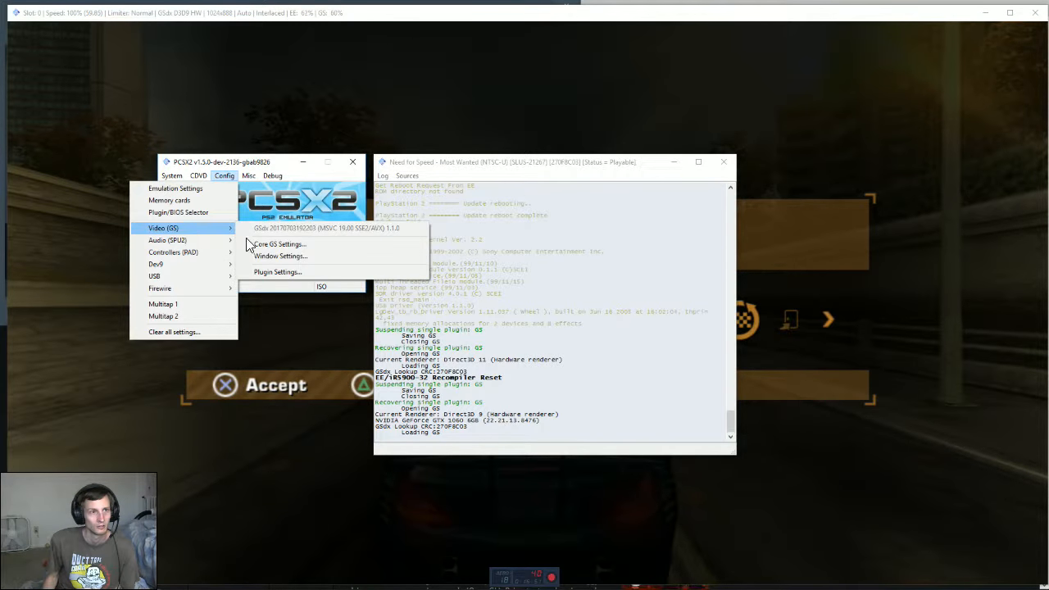
click(279, 256)
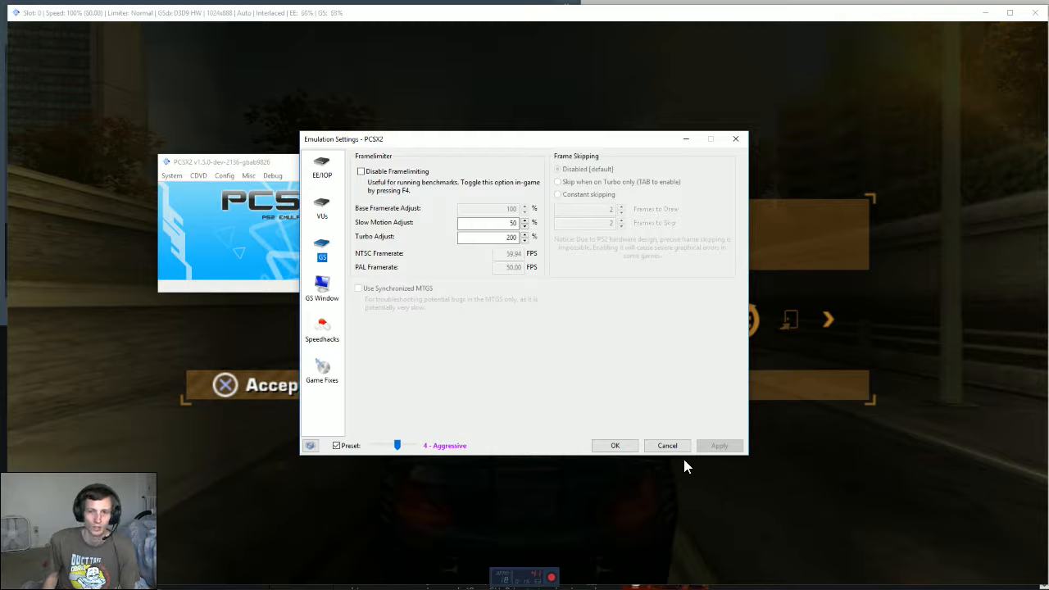
click(667, 445)
Step: Set the GSdx plugin's renderer to Direct3D 11 (Hardware) and accept the settings
click(214, 178)
mouse_move(206, 227)
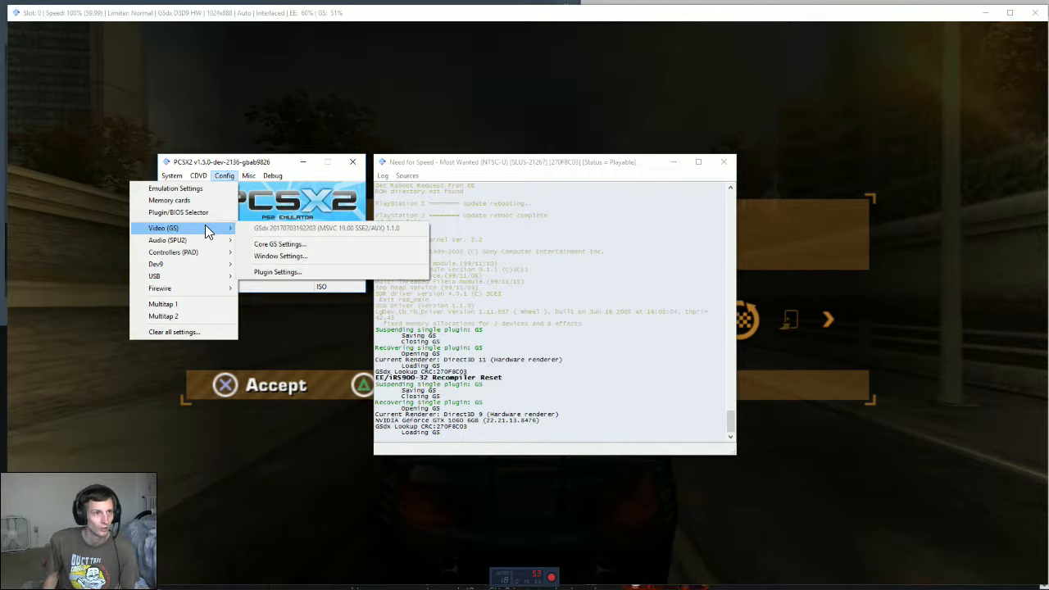
click(267, 271)
click(520, 202)
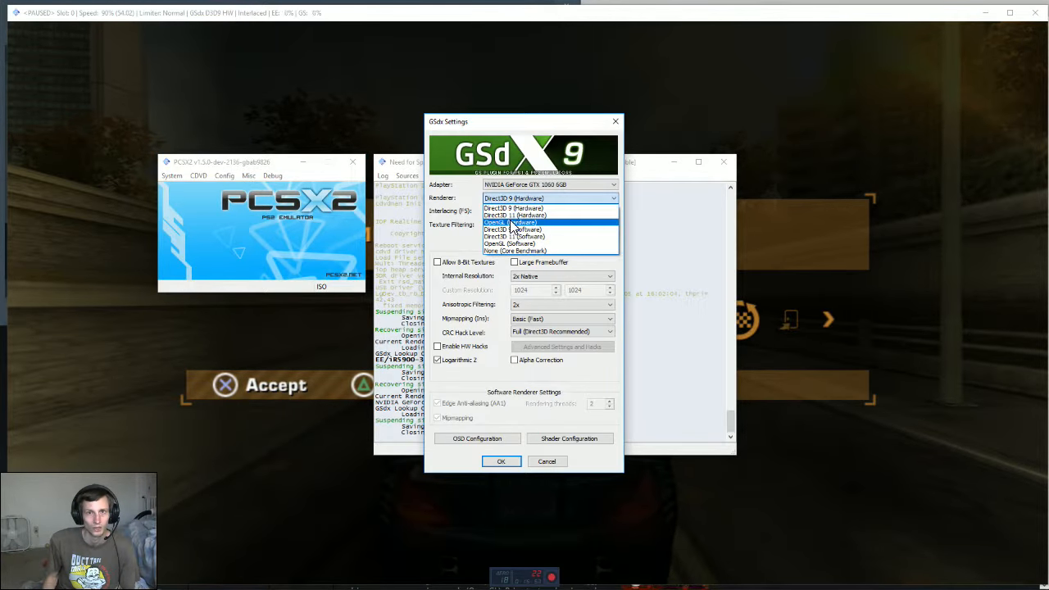
click(500, 220)
click(500, 462)
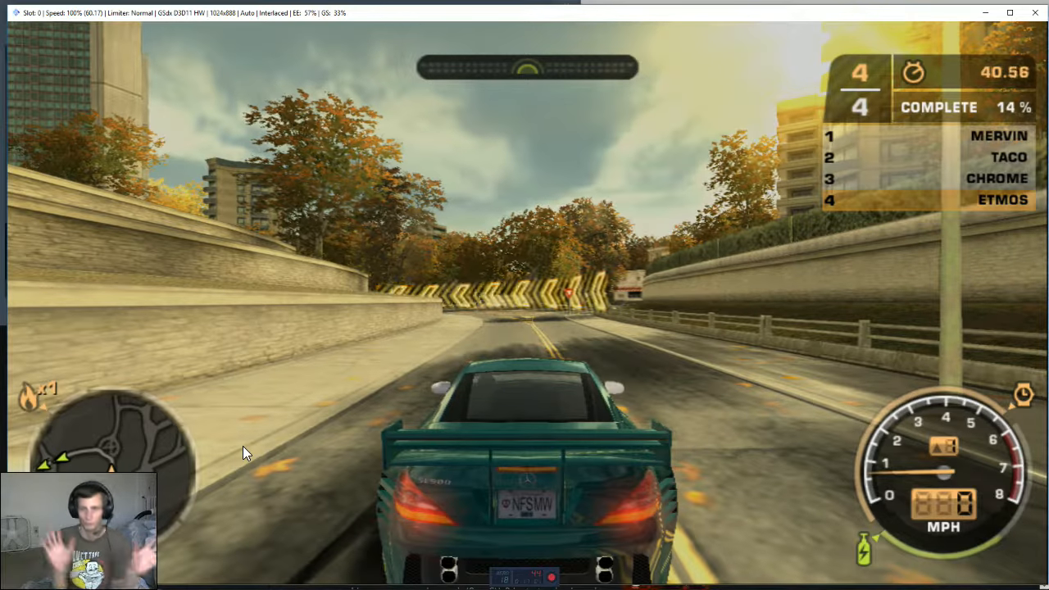
Step: Pause the race, close the game window and shut down the emulated system
key(Return)
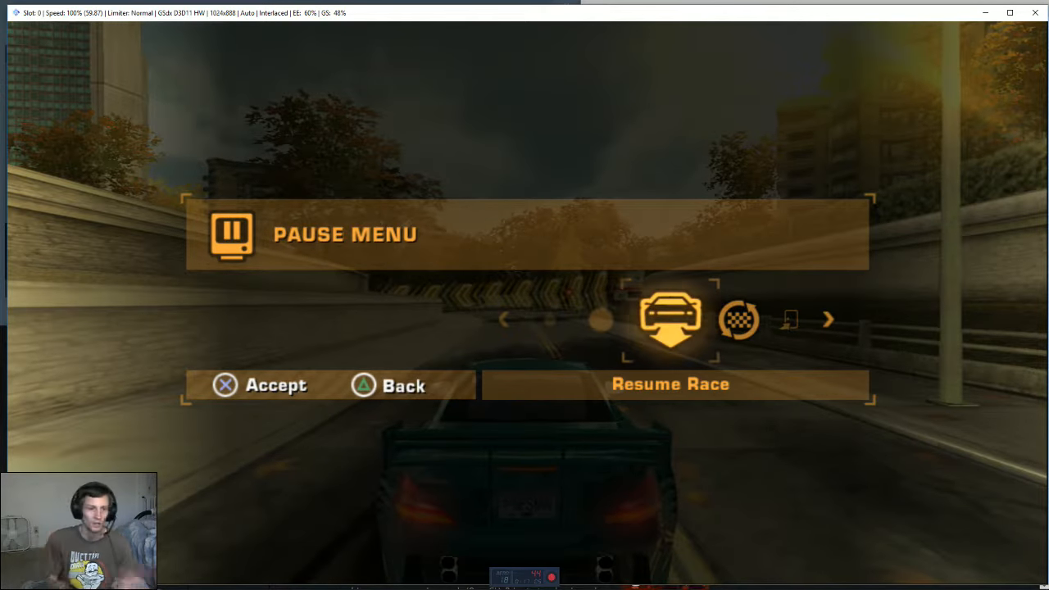
click(1039, 12)
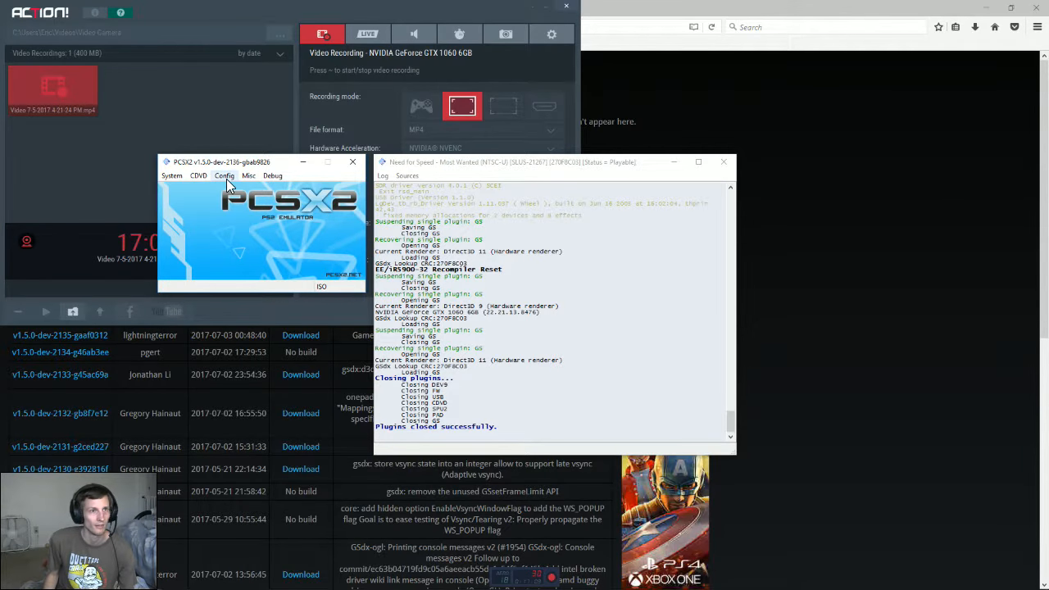
click(172, 175)
click(128, 323)
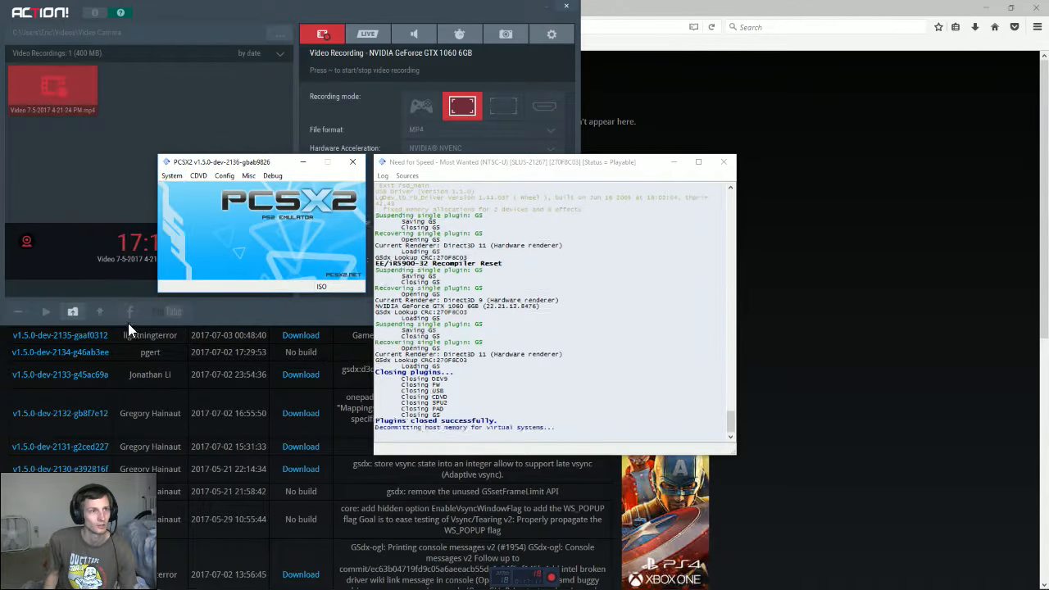
Step: Look through the disc images in the Roms folder and leave the file selection without loading a game
click(172, 175)
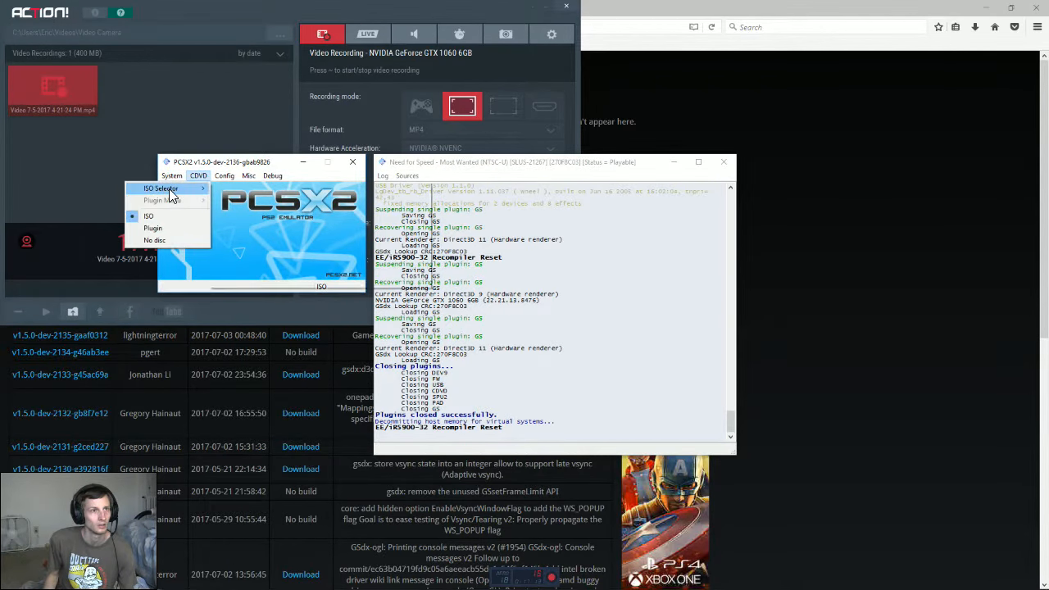
mouse_move(169, 188)
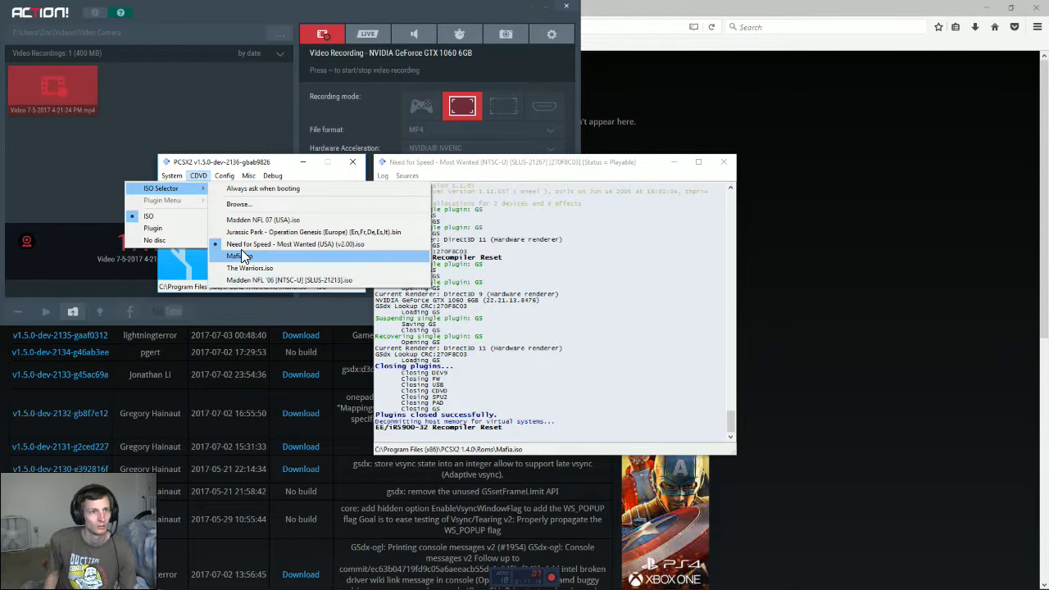
click(249, 205)
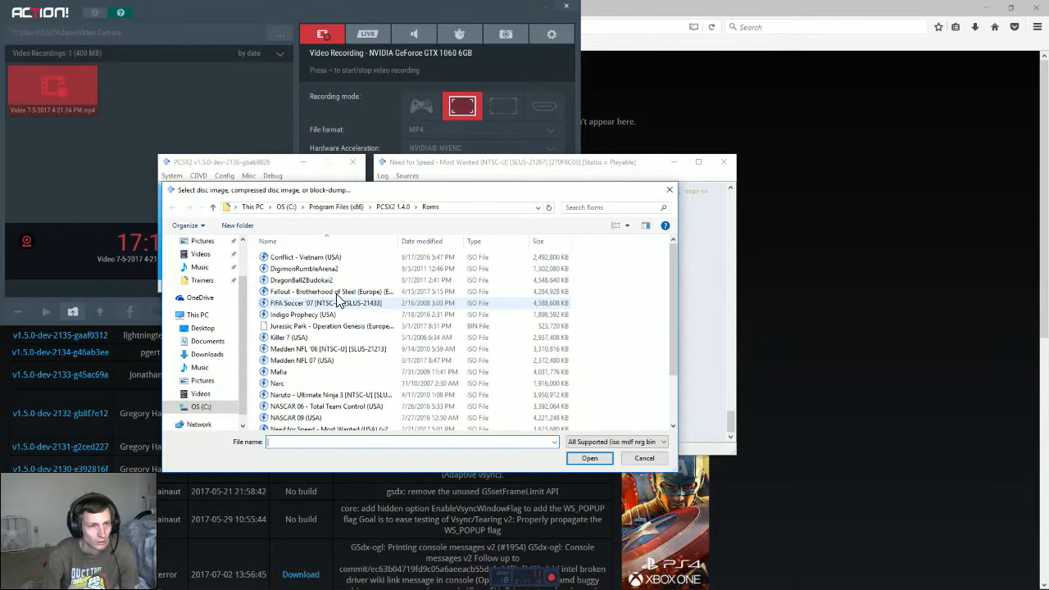
scroll(305, 344, down, 1)
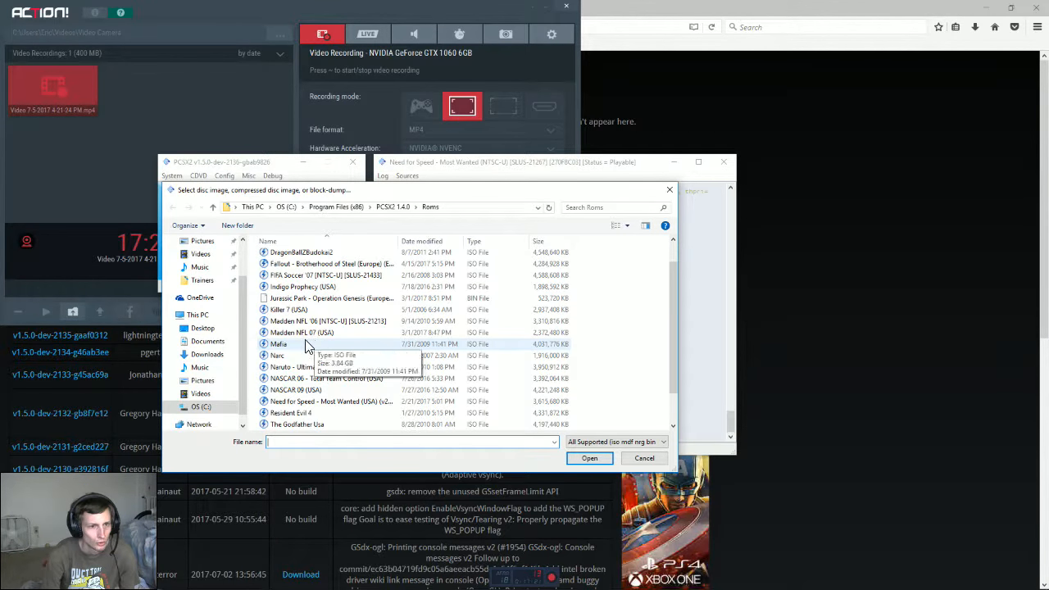
scroll(307, 369, down, 1)
scroll(310, 385, up, 2)
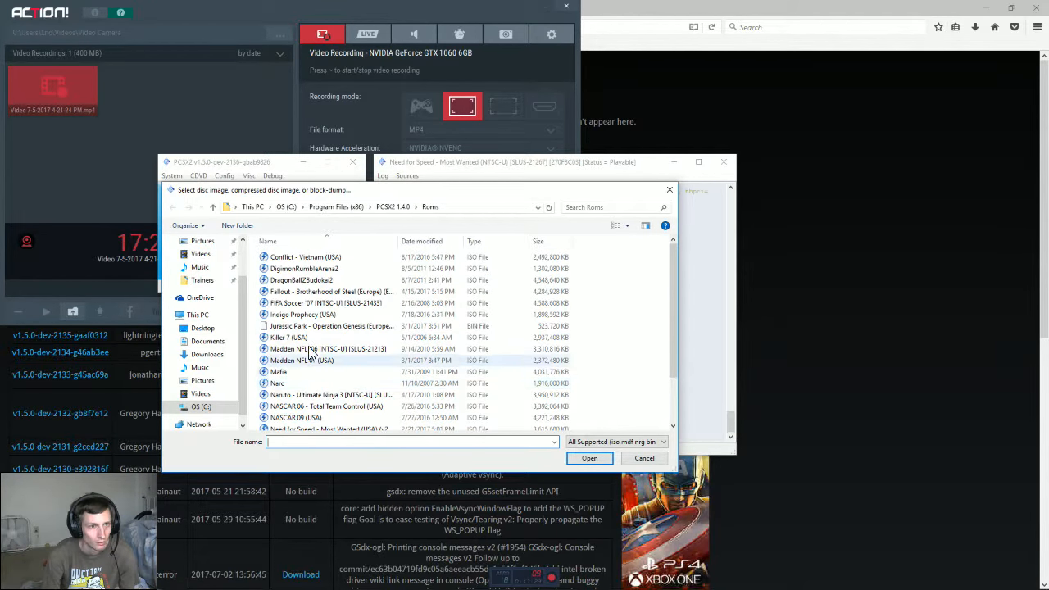
click(303, 258)
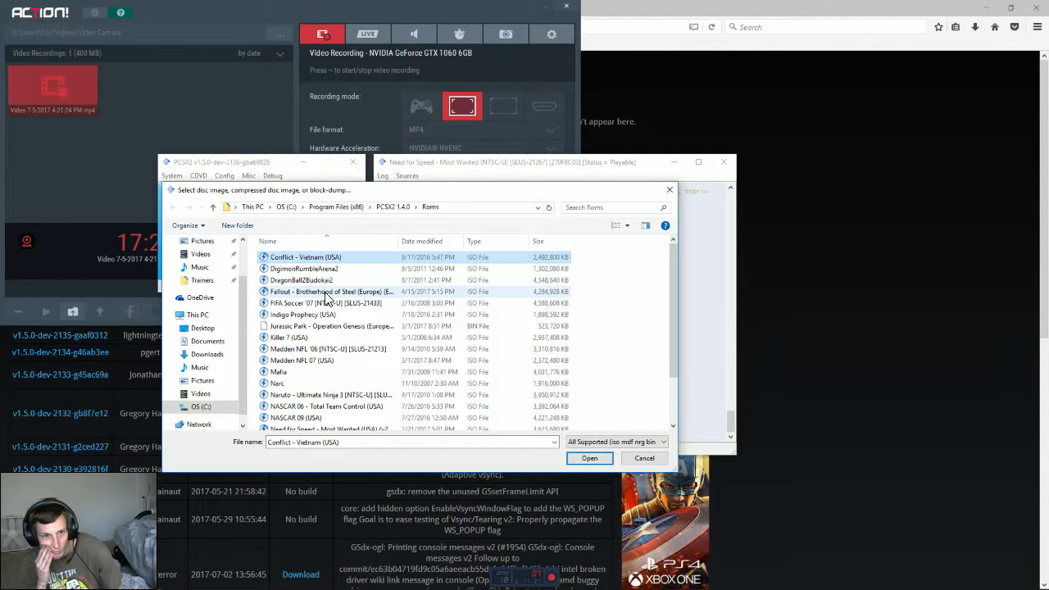
scroll(317, 334, down, 1)
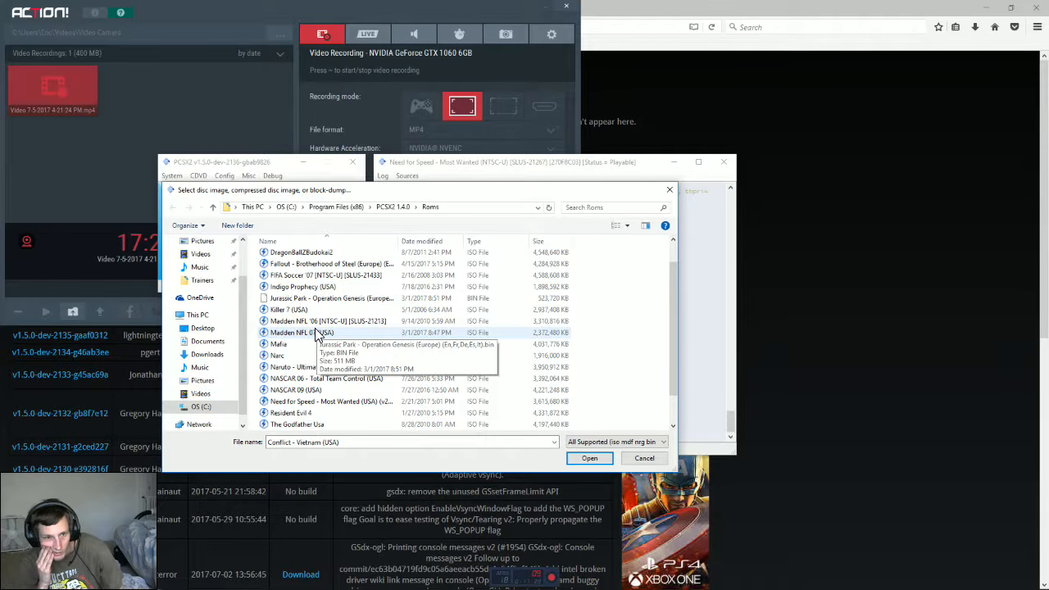
scroll(317, 335, up, 1)
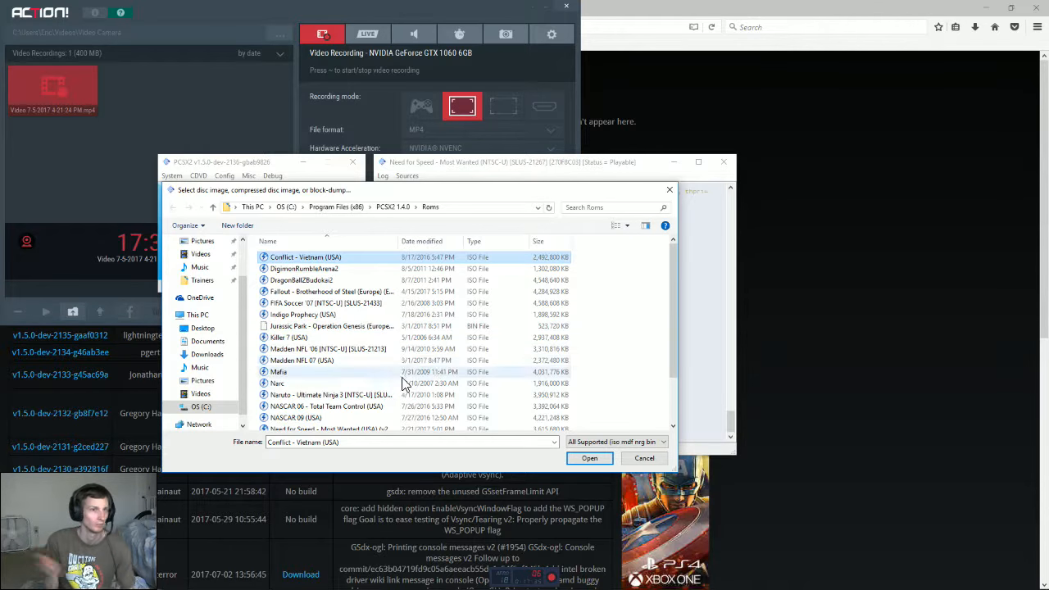
click(646, 459)
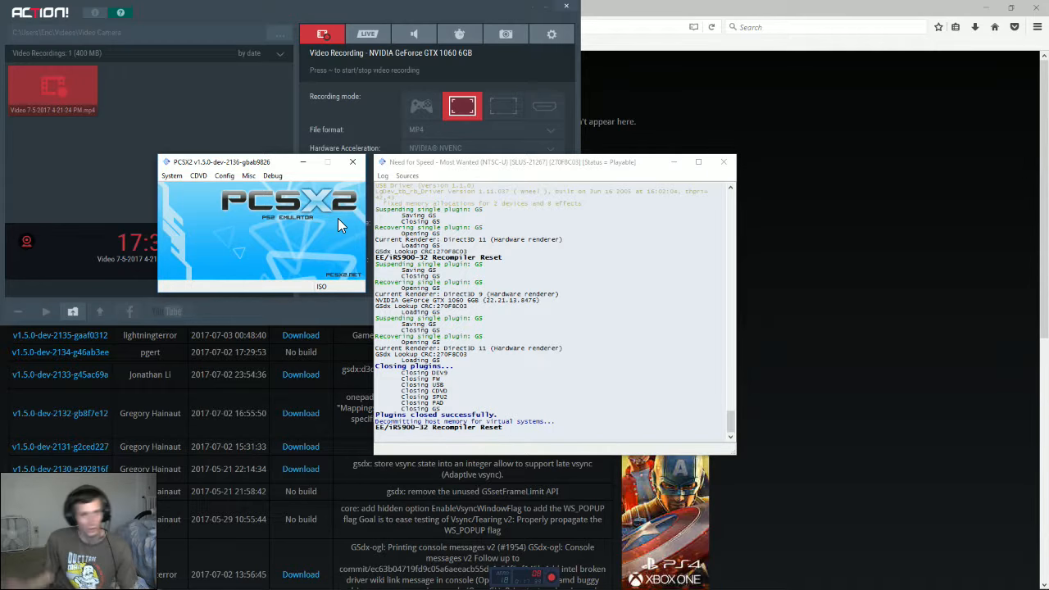
Step: Switch to the web browser, open the PCSX2 site's compatibility list and show the games under M
click(1022, 257)
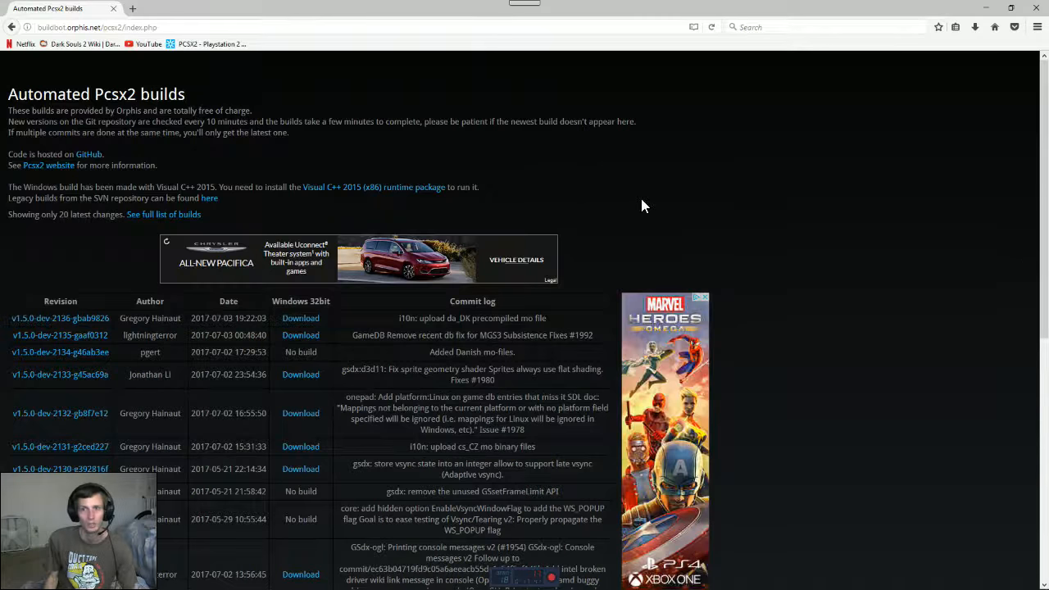
click(181, 44)
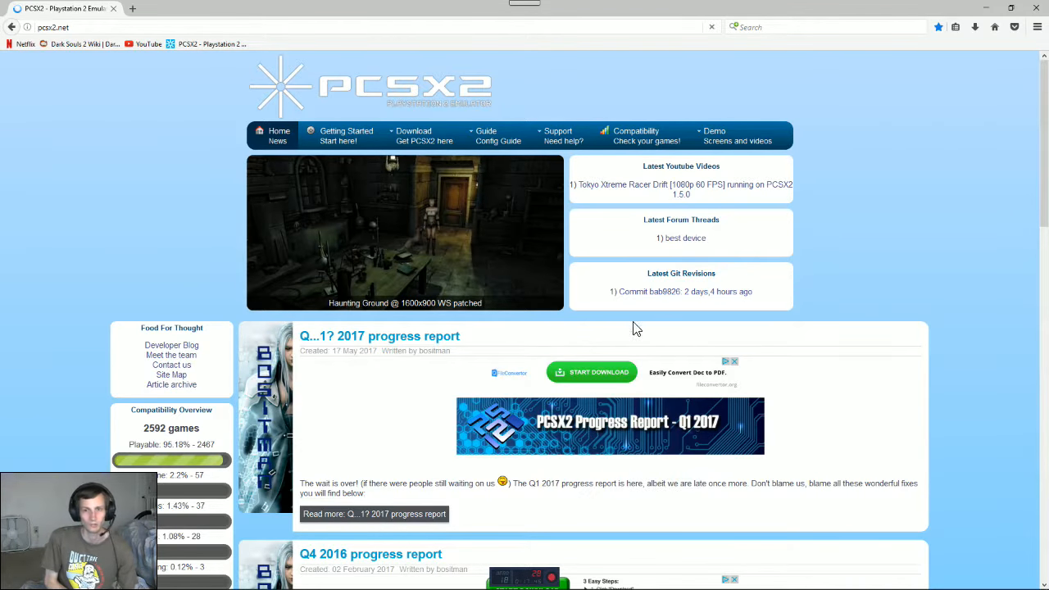
click(615, 141)
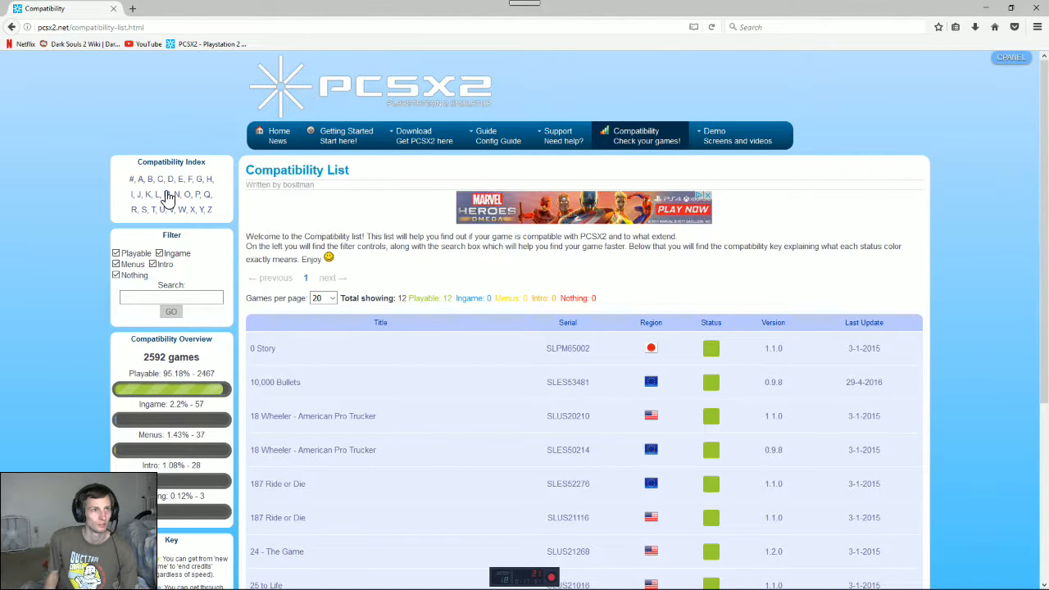
click(167, 195)
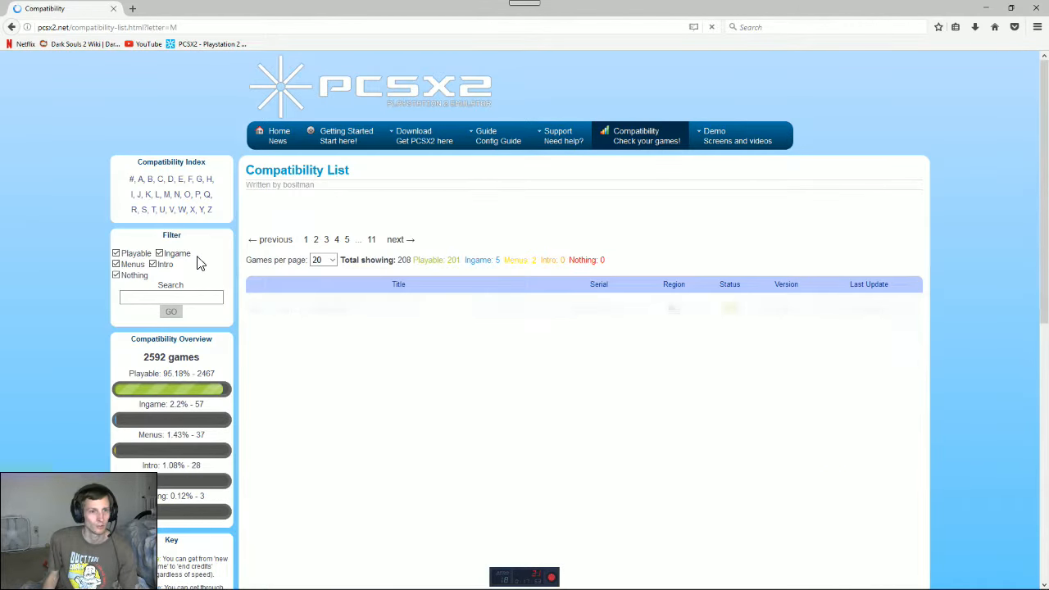
Step: Expand the Madden NFL 2007 entry in the compatibility list and open its notes on the settings used
scroll(308, 350, down, 4)
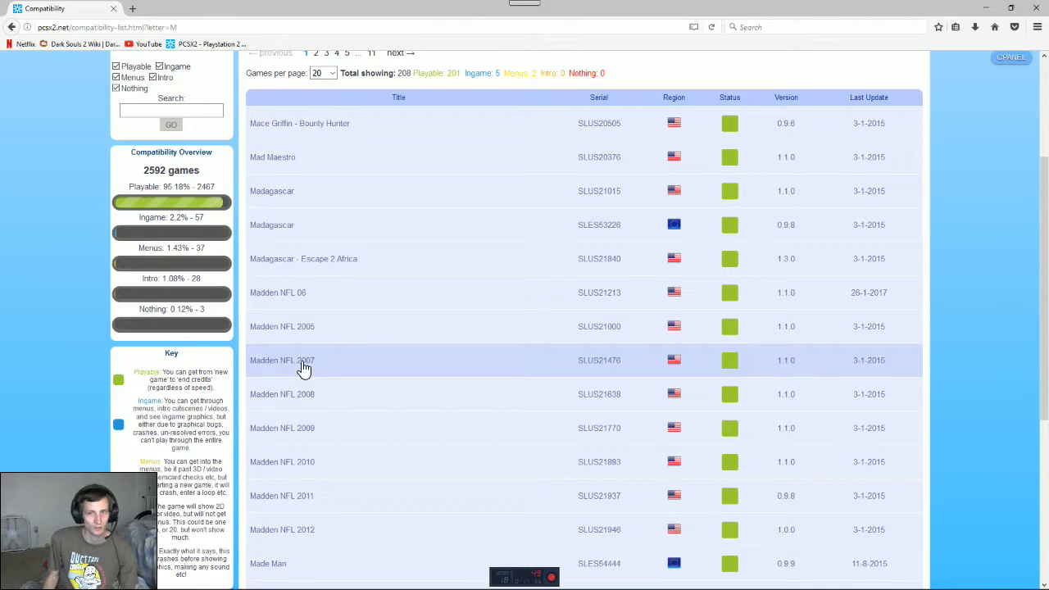
click(303, 365)
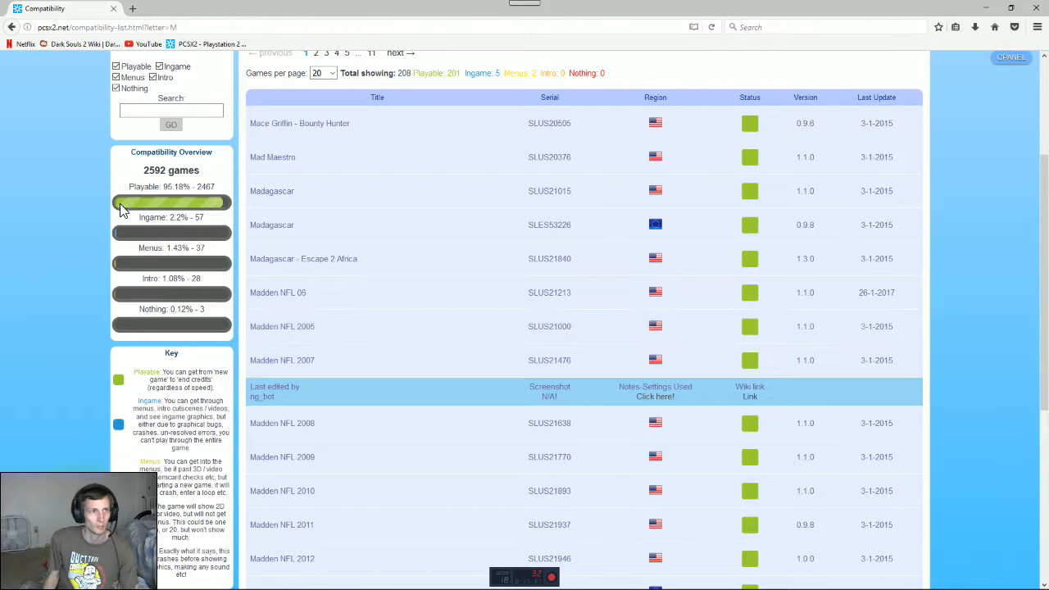
click(643, 398)
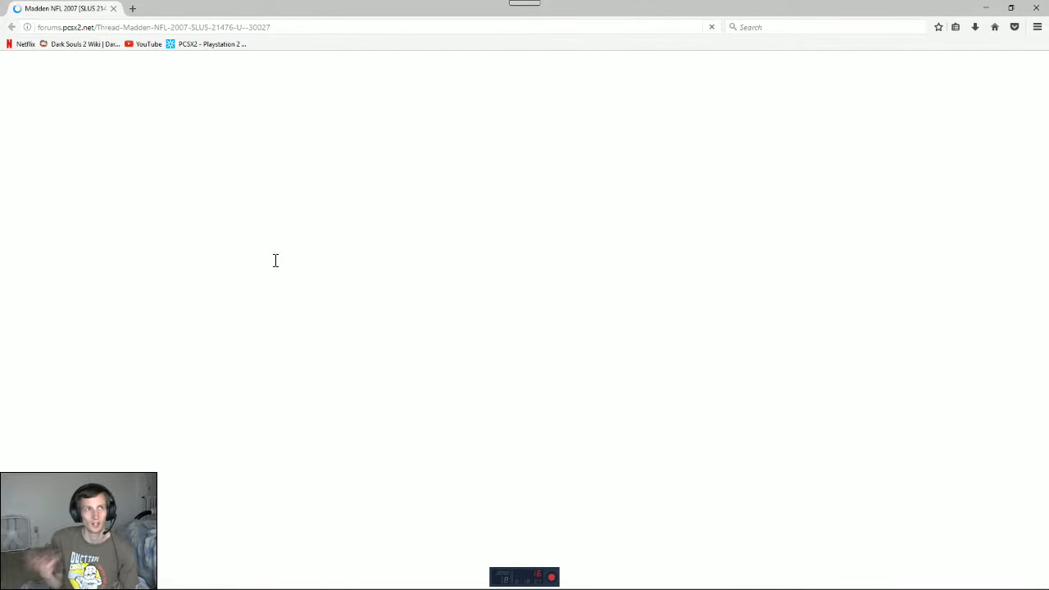
Step: Read the Madden NFL 2007 forum thread, examining the tested configuration, speedhacks, game fixes and reported bugs
scroll(370, 370, down, 10)
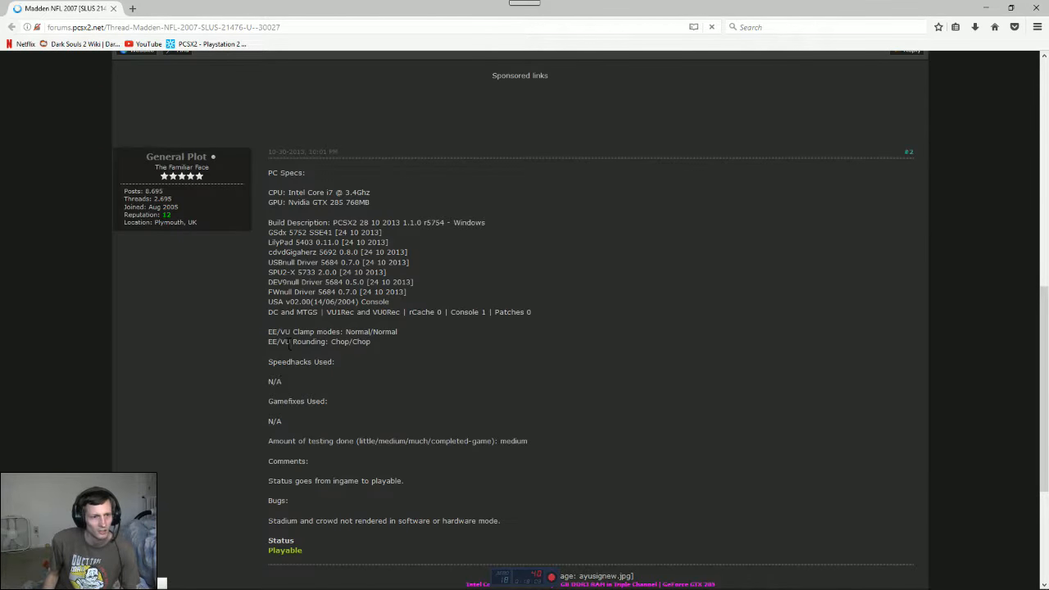
scroll(247, 387, down, 3)
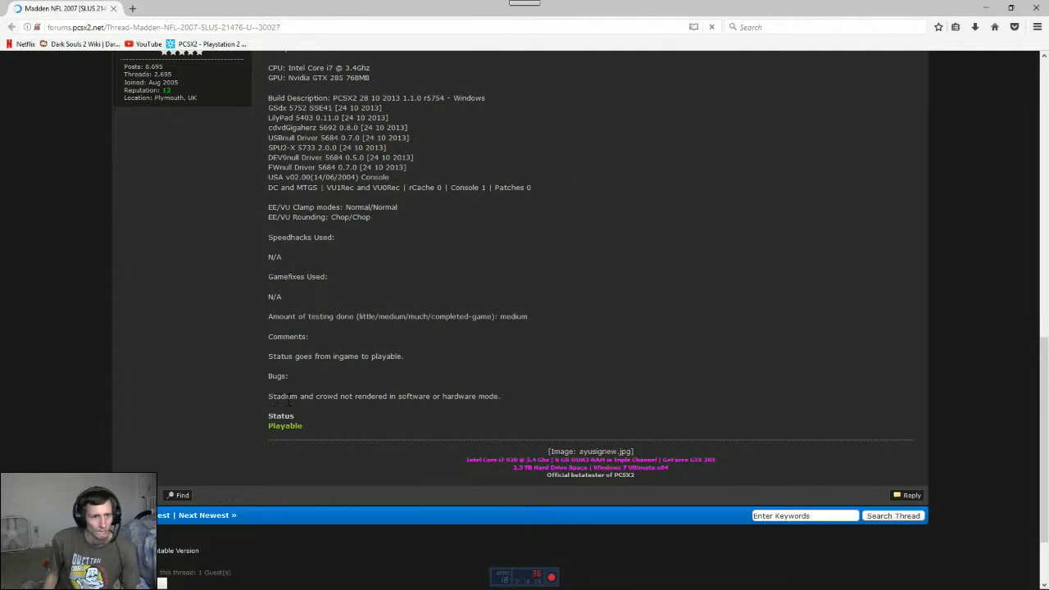
drag(288, 399, 610, 410)
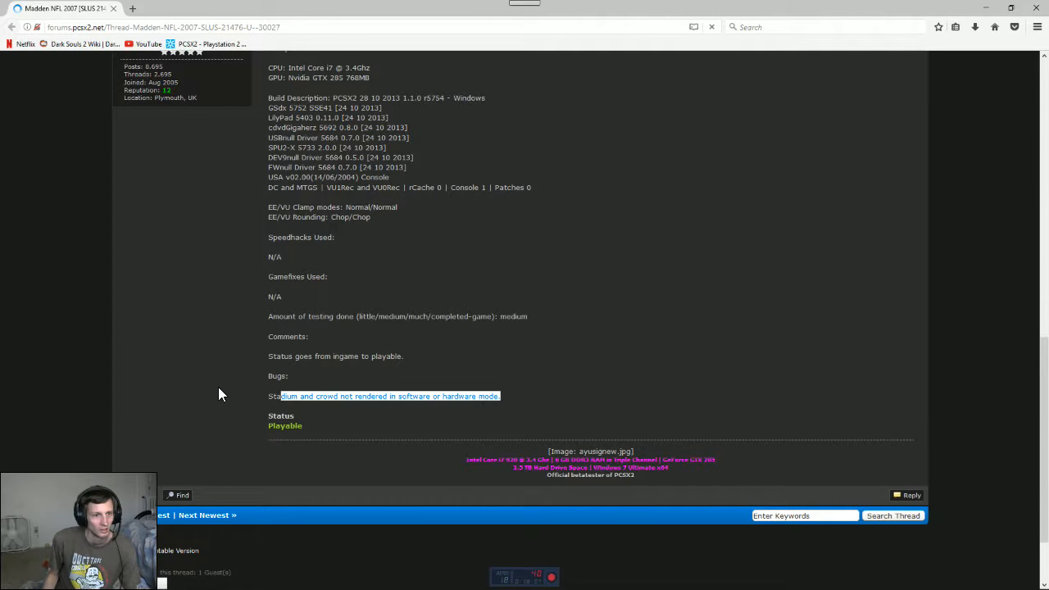
mouse_move(218, 395)
mouse_down()
mouse_move(250, 393)
mouse_move(508, 471)
mouse_move(554, 393)
mouse_up()
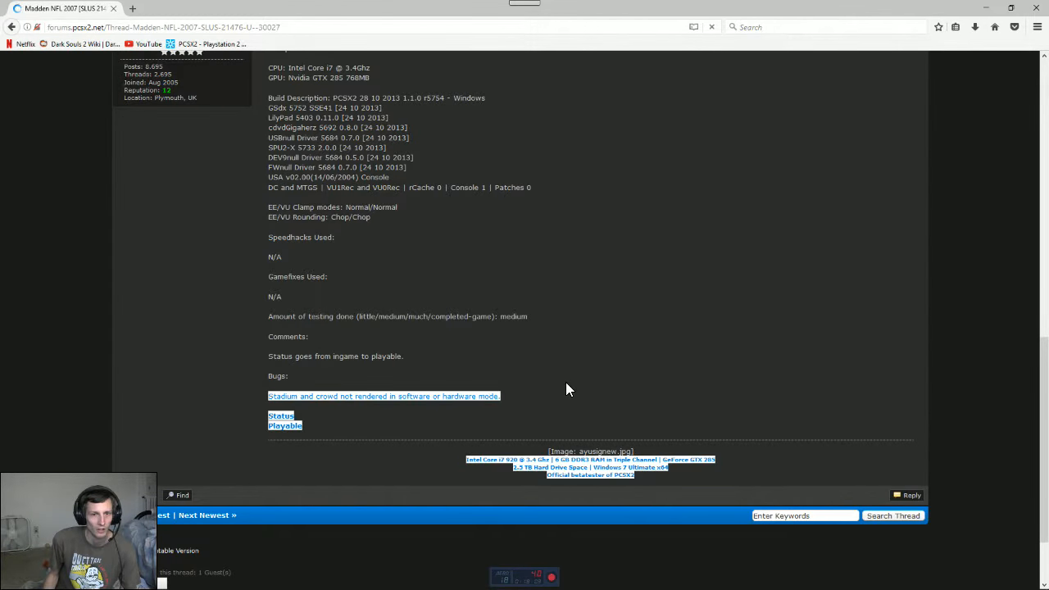
click(565, 390)
drag(443, 396, 268, 396)
click(516, 351)
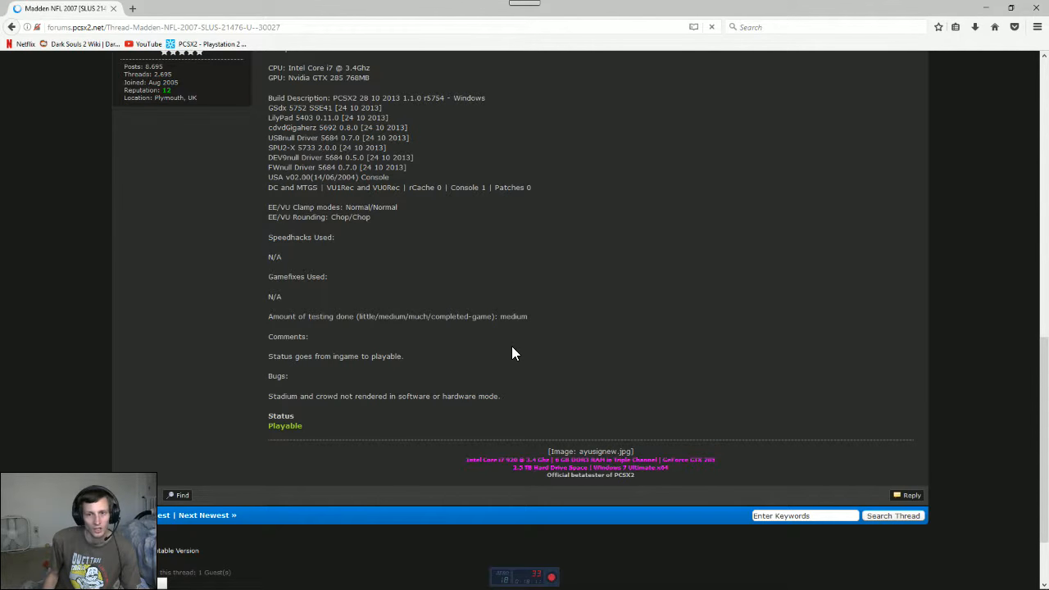
scroll(511, 348, up, 5)
scroll(382, 309, up, 3)
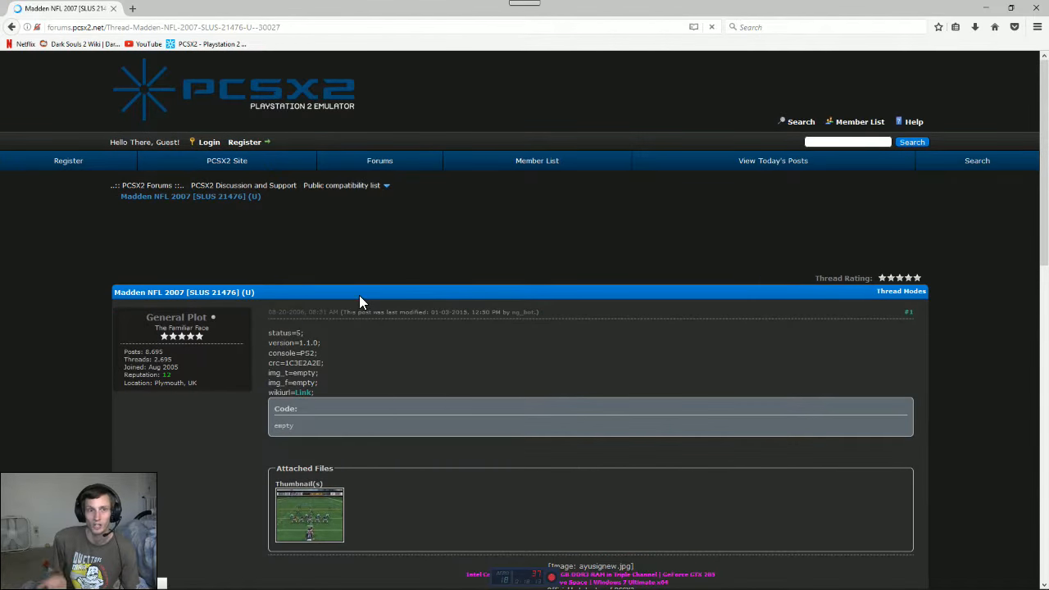
mouse_move(153, 583)
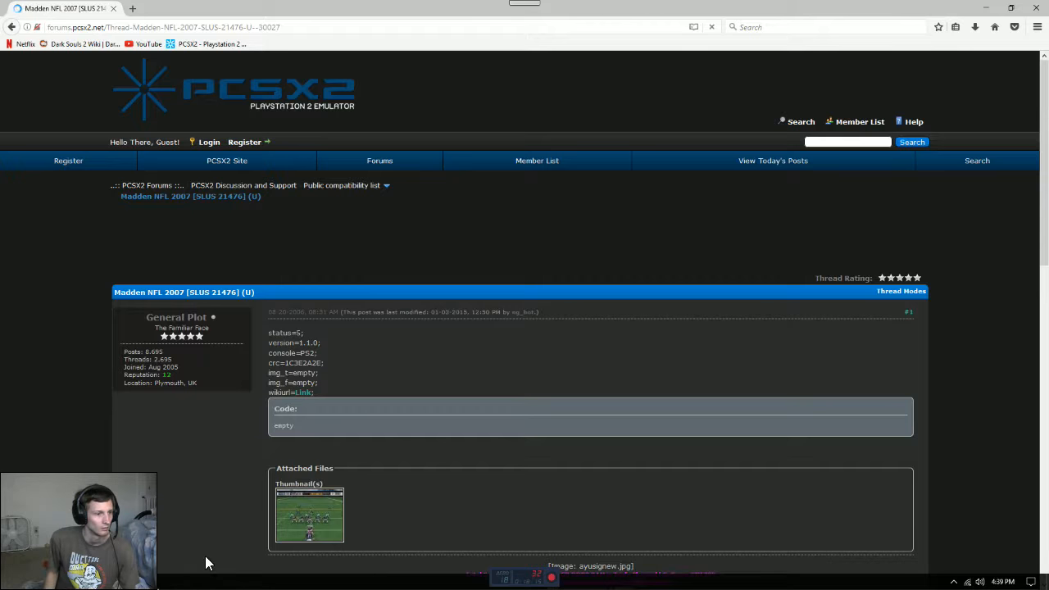
Step: Return from the forum thread to the compatibility list and request the games under N
click(10, 27)
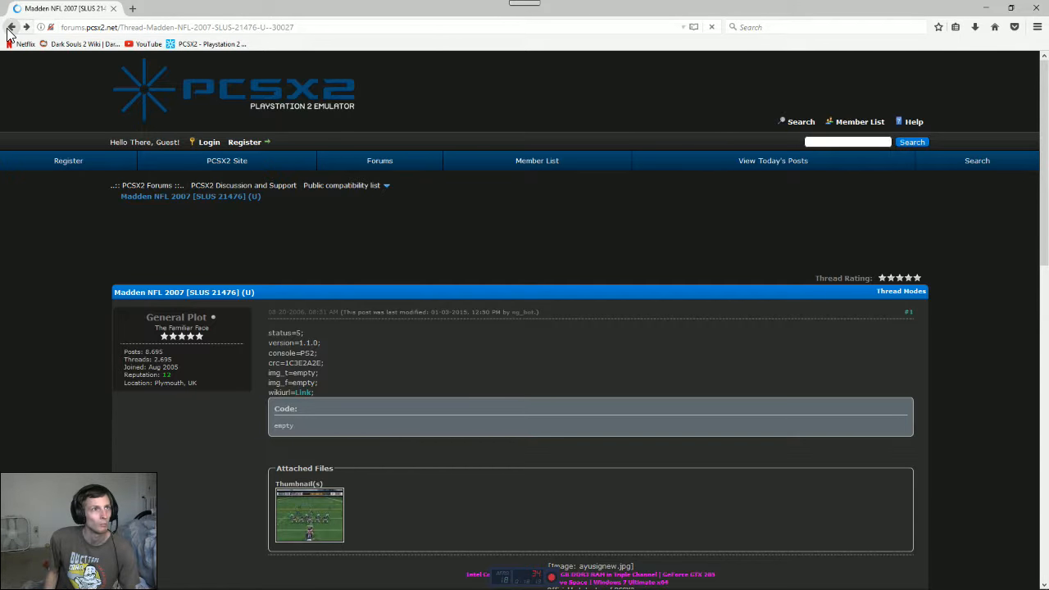
mouse_move(119, 583)
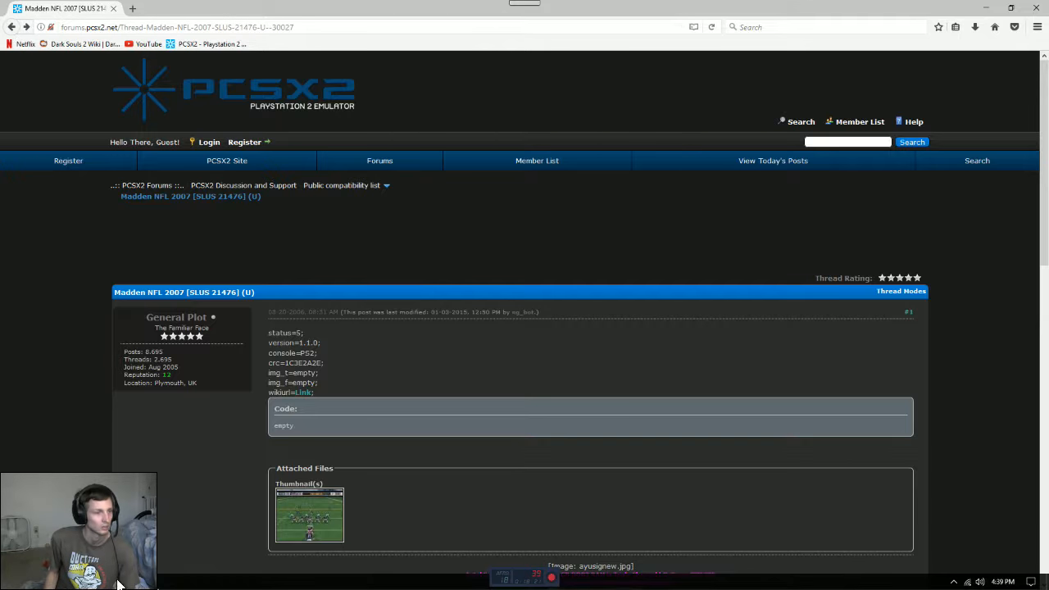
key(alt+Right)
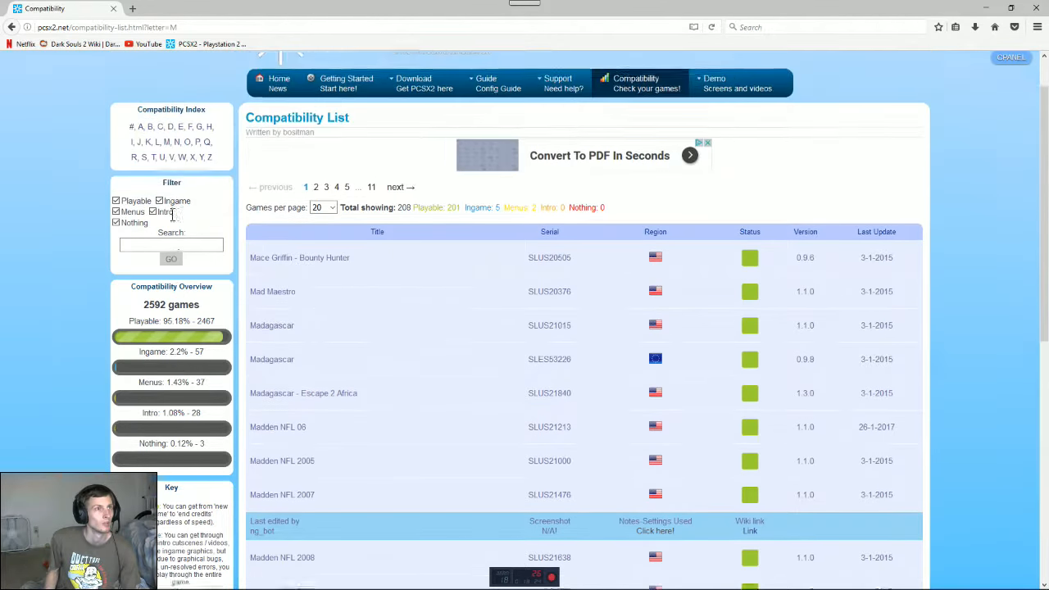
scroll(172, 214, up, 1)
click(177, 197)
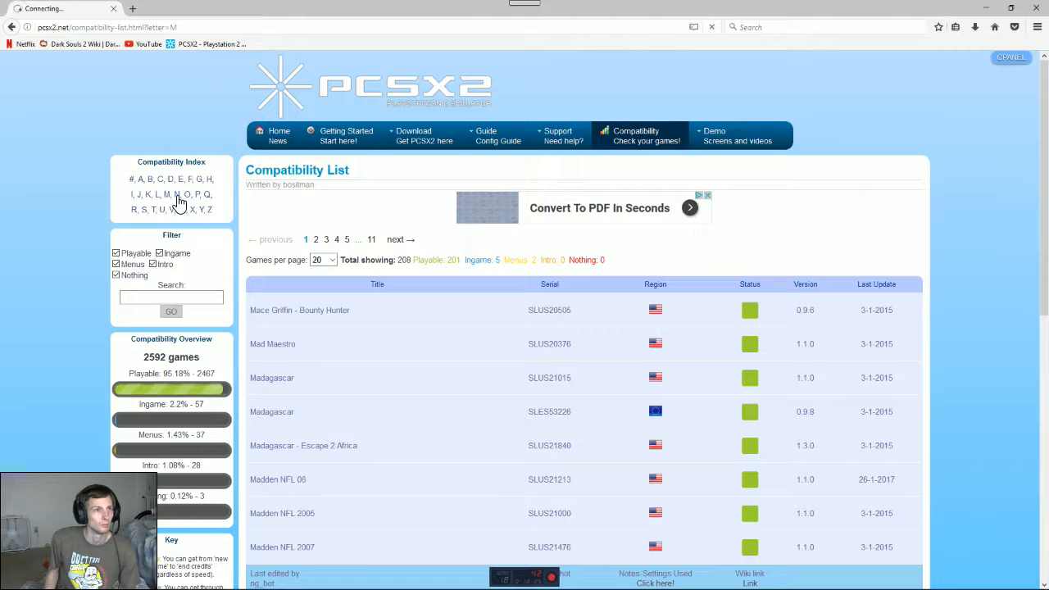
Step: Go to page 3 of the games under N and open the settings notes for Need for Speed Most Wanted
scroll(314, 348, down, 5)
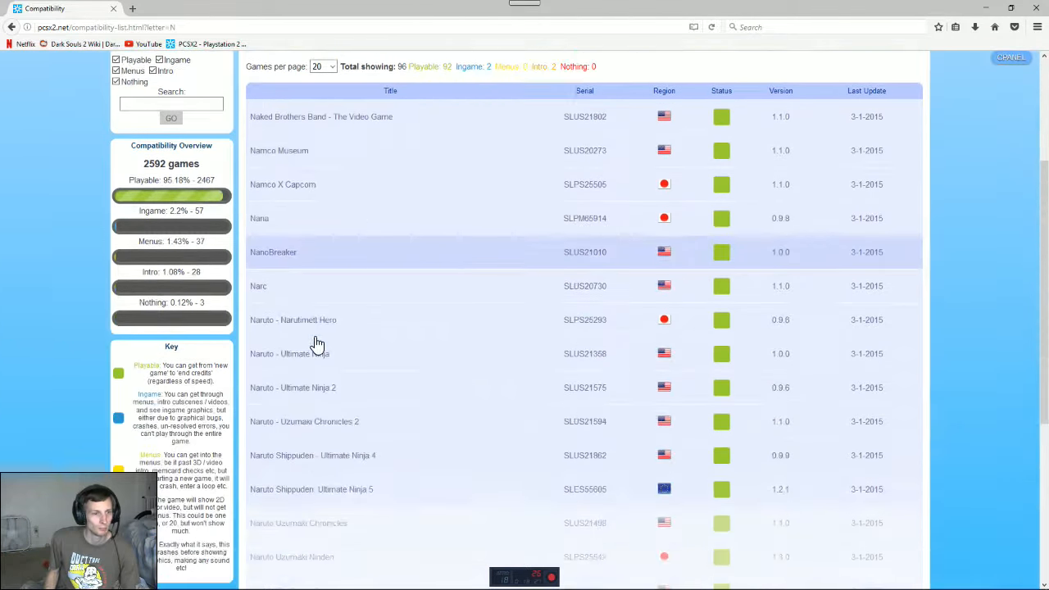
scroll(318, 340, down, 2)
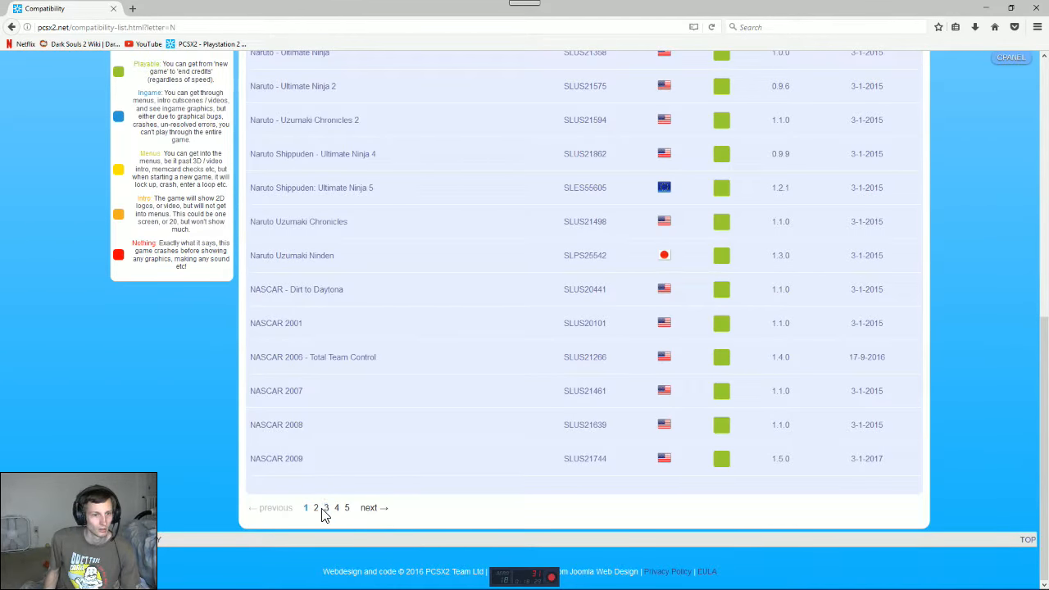
click(326, 508)
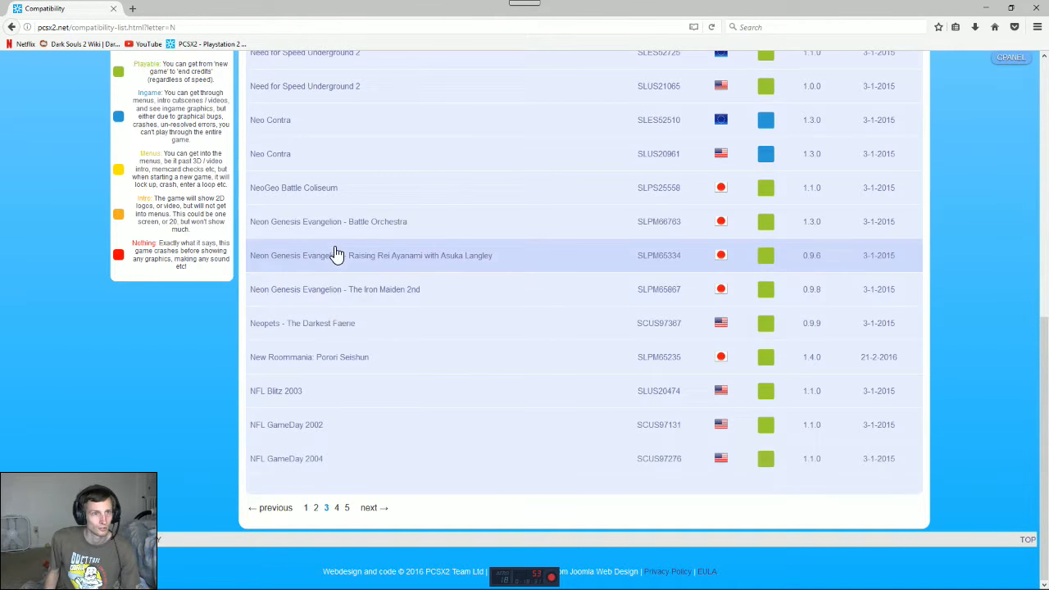
scroll(339, 332, up, 5)
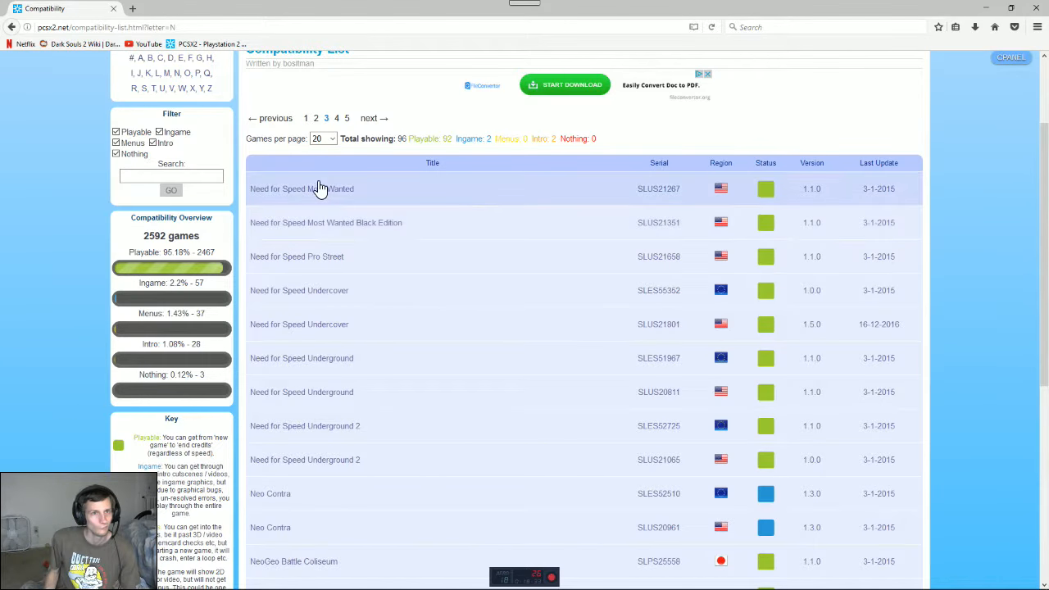
click(609, 190)
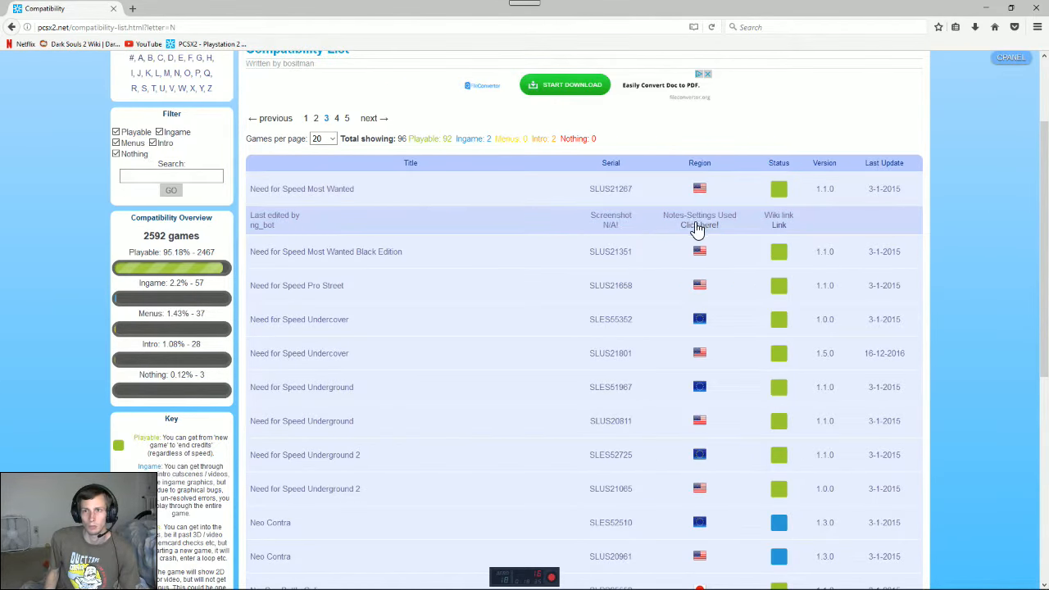
click(698, 228)
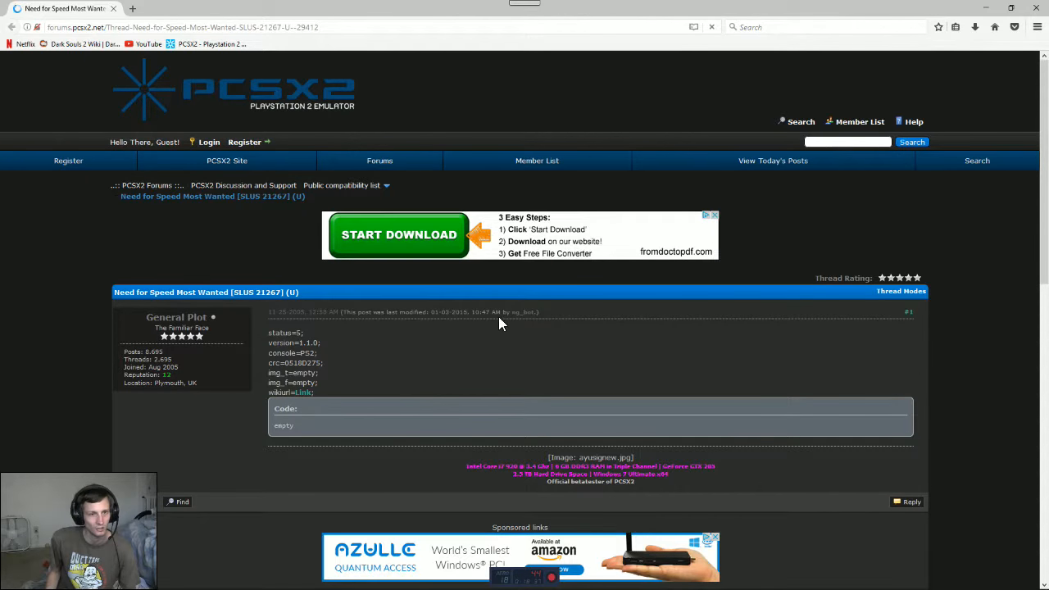
Step: Read the Need for Speed Most Wanted thread, examining the tested configuration, speedhacks, game fixes, comments and bugs
scroll(498, 318, down, 5)
scroll(367, 319, down, 4)
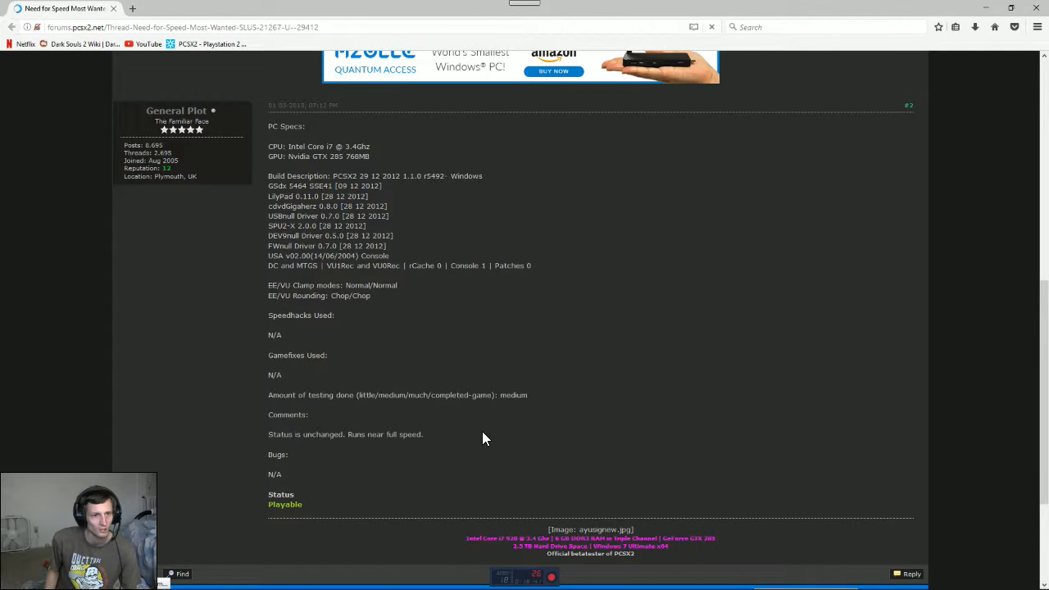
triple_click(413, 431)
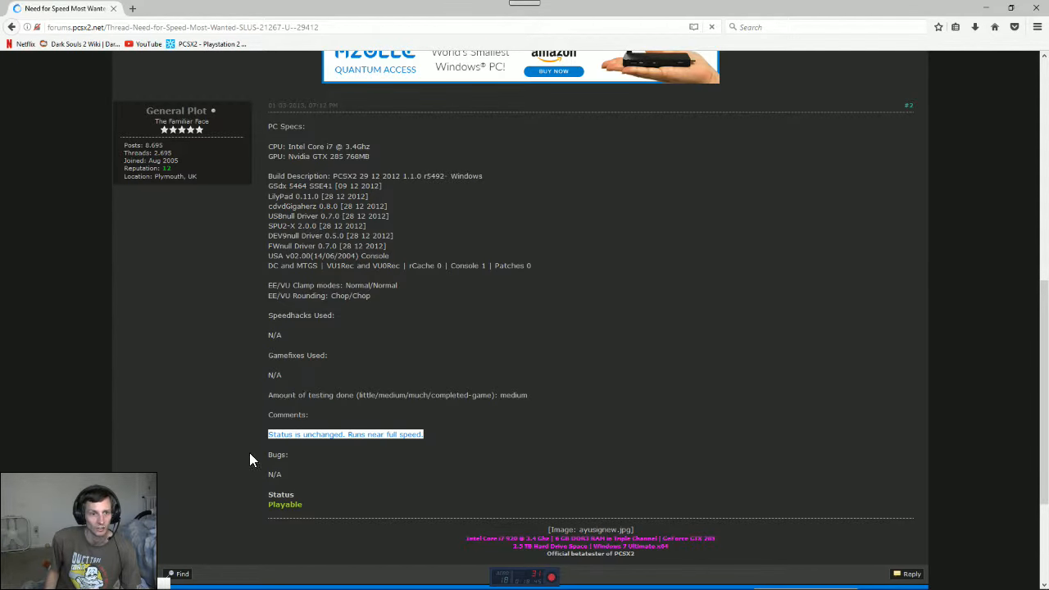
click(362, 415)
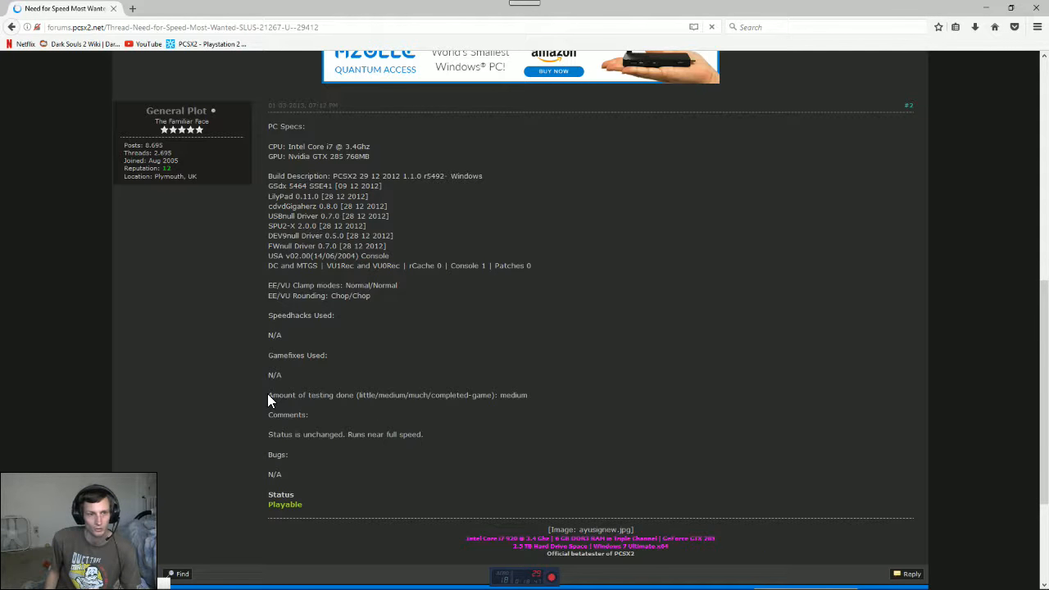
scroll(206, 401, down, 4)
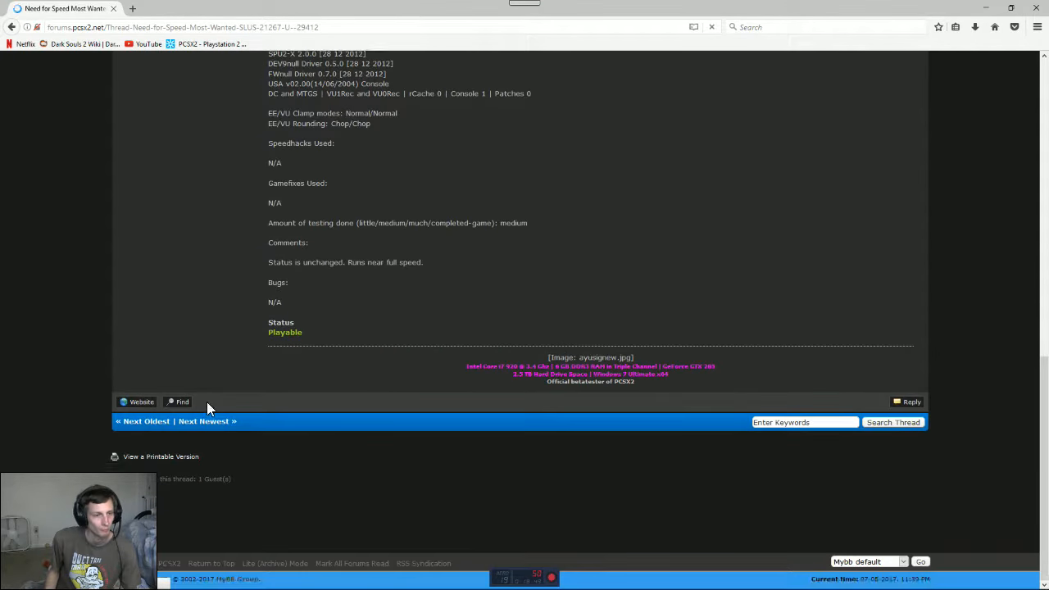
Step: Return from the forum thread to the compatibility list and close the web browser
key(alt+Left)
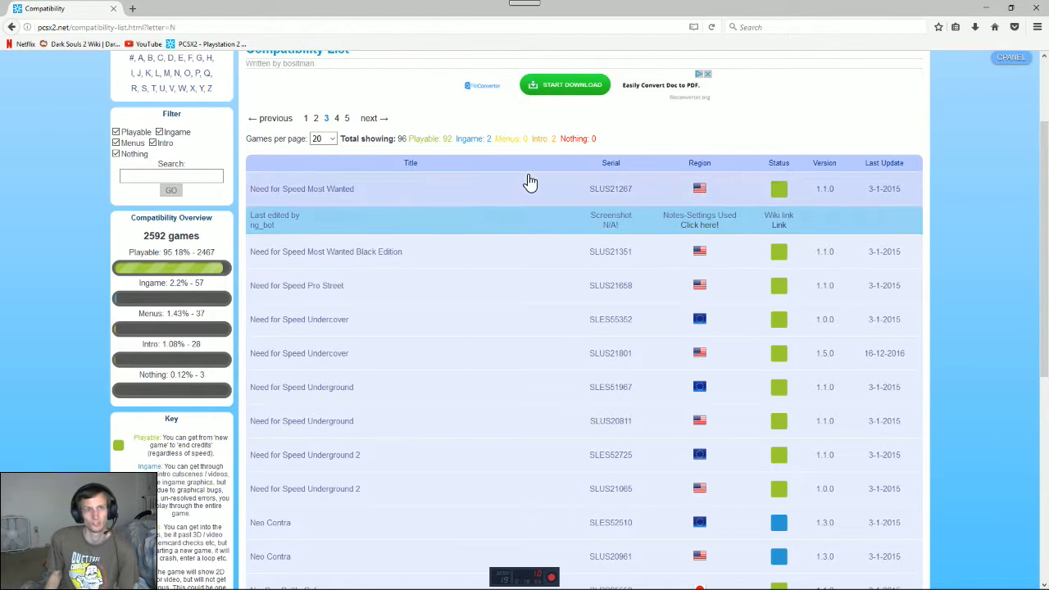
click(1036, 8)
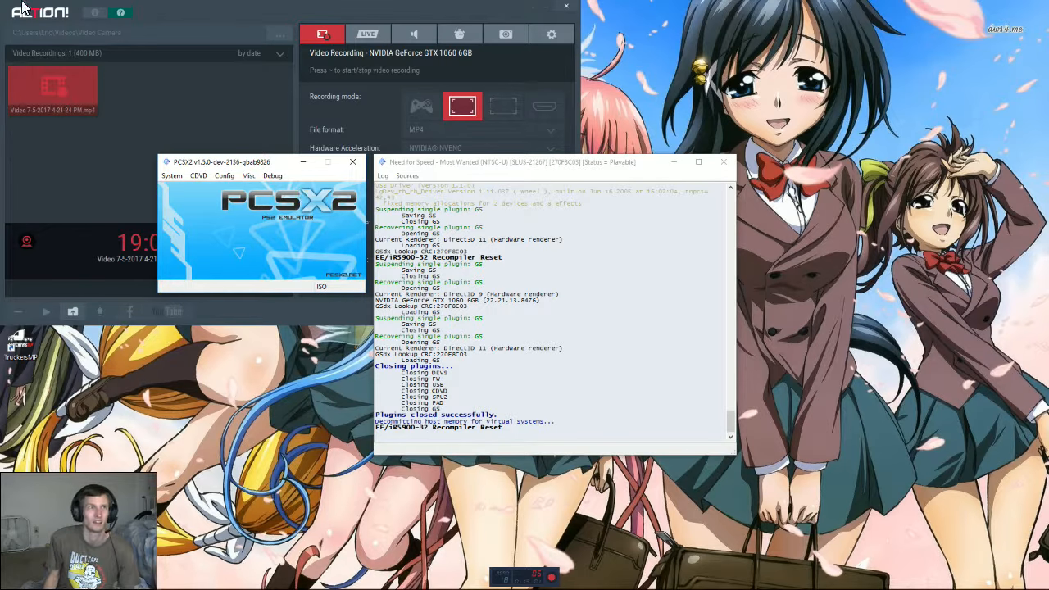
click(230, 13)
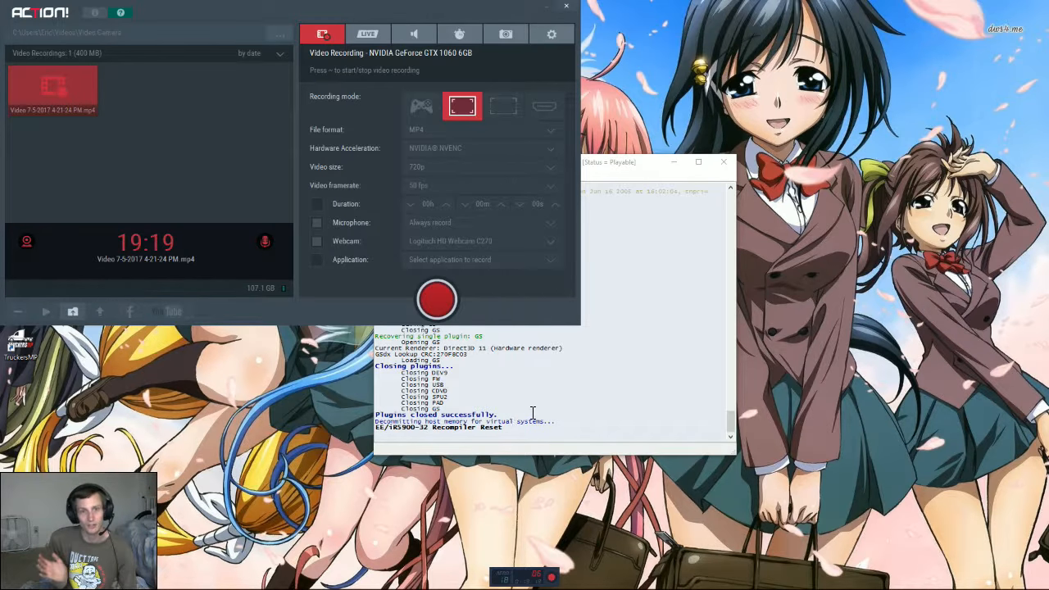
Step: Open PCSX2's emulation settings and try the presets 3 - Balanced and 5 - Aggressive plus
click(224, 175)
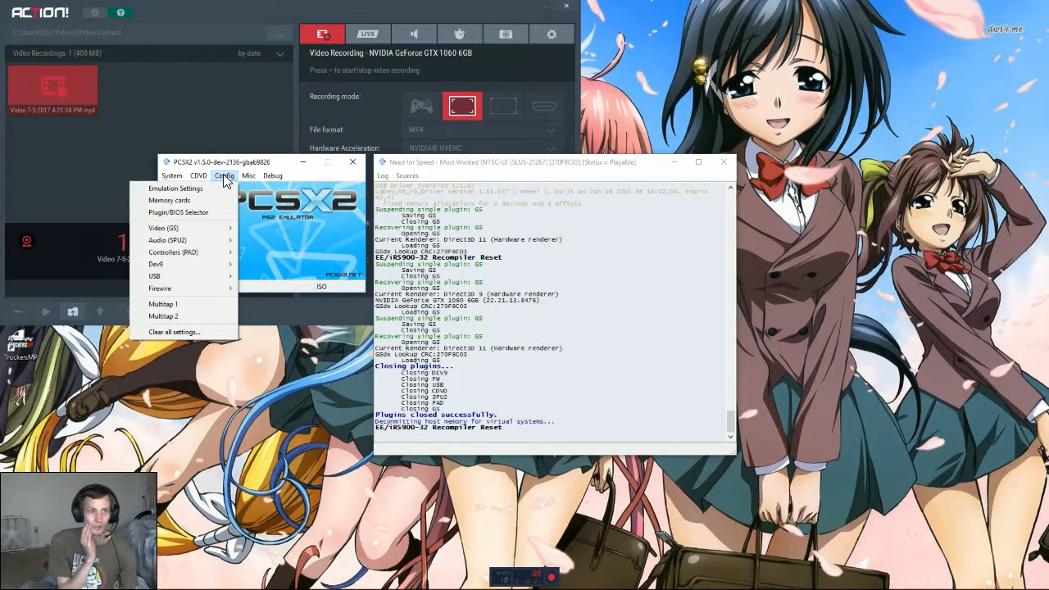
mouse_move(196, 233)
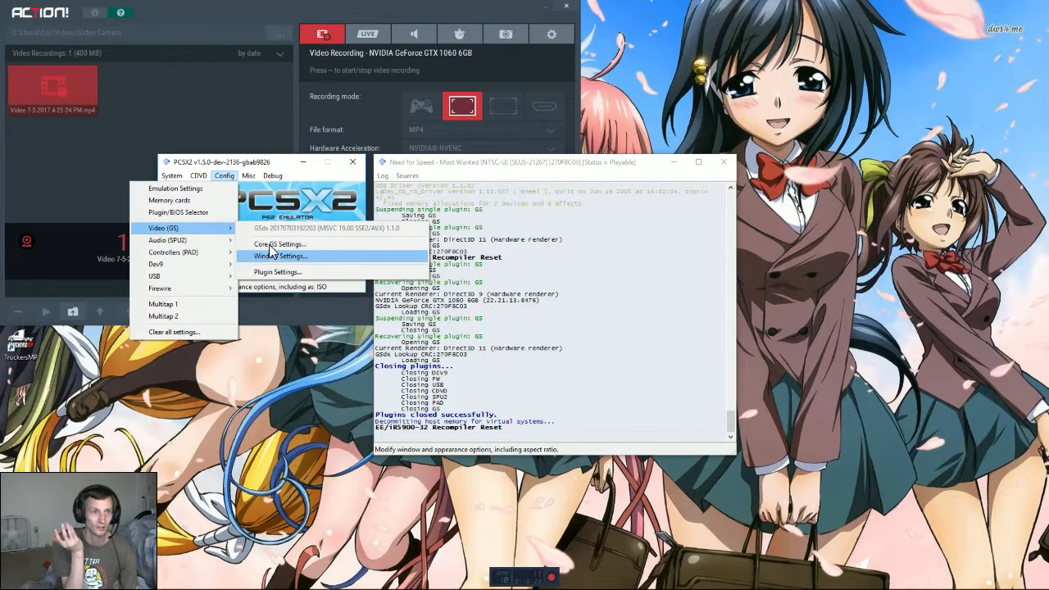
click(185, 189)
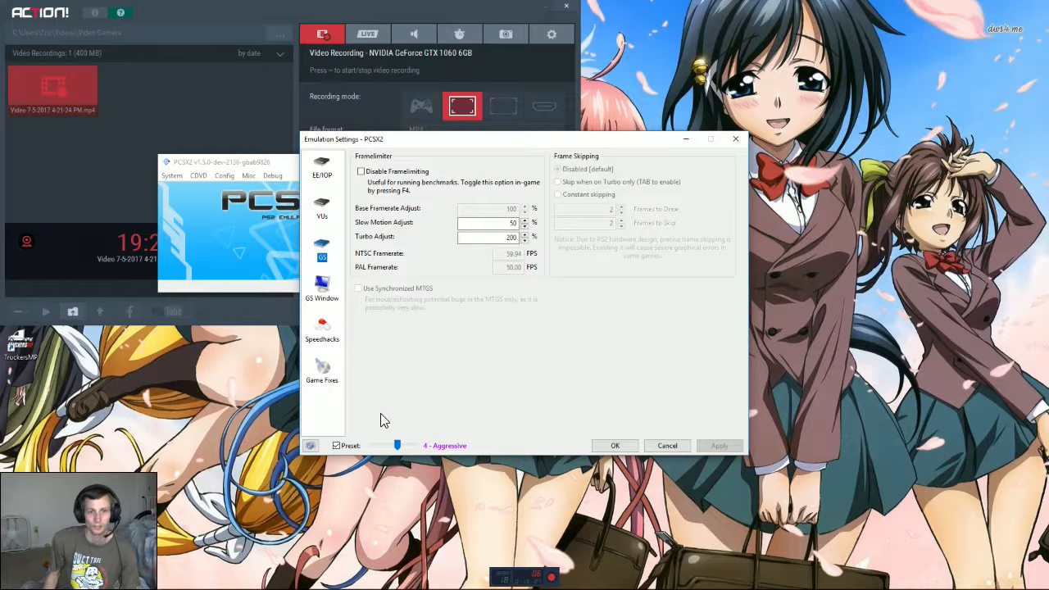
click(392, 443)
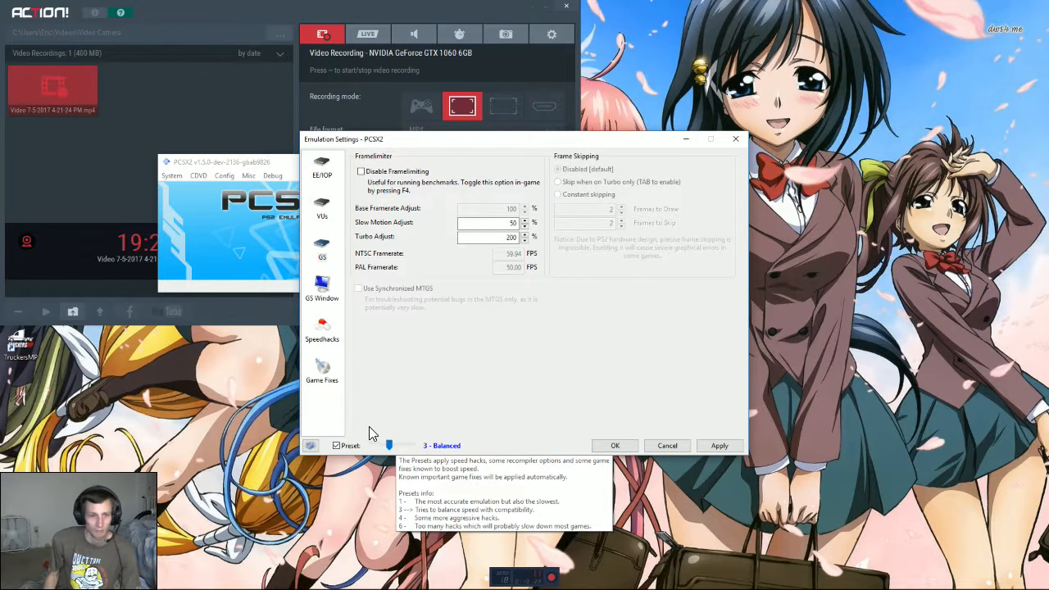
drag(387, 443, 406, 447)
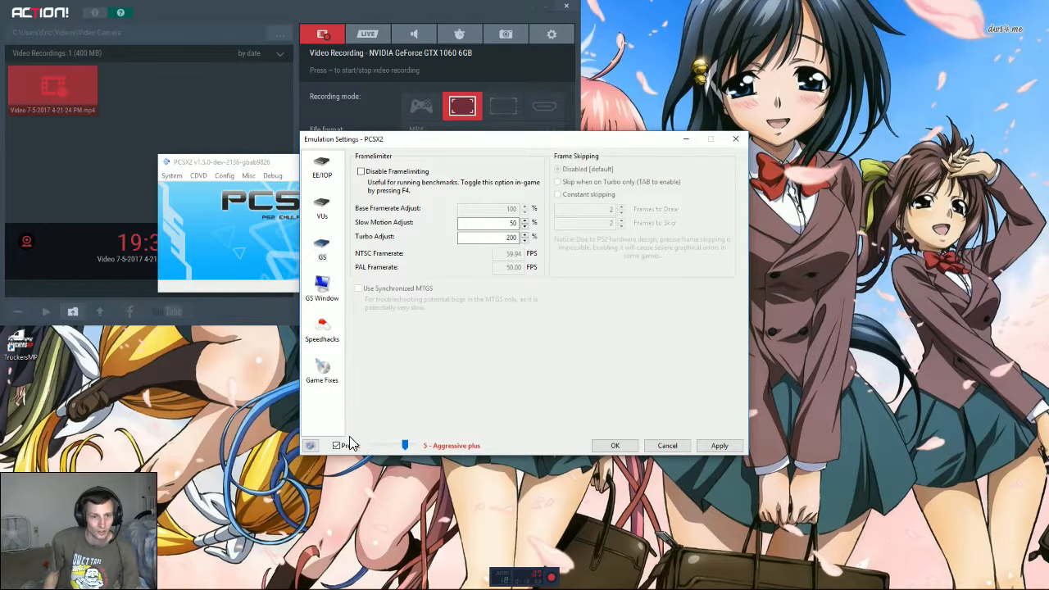
Step: Turn off the preset and try manual speedhacks with EE Cyclerate at -3 and VU Cycle Stealing at 3
click(347, 445)
click(322, 215)
click(327, 258)
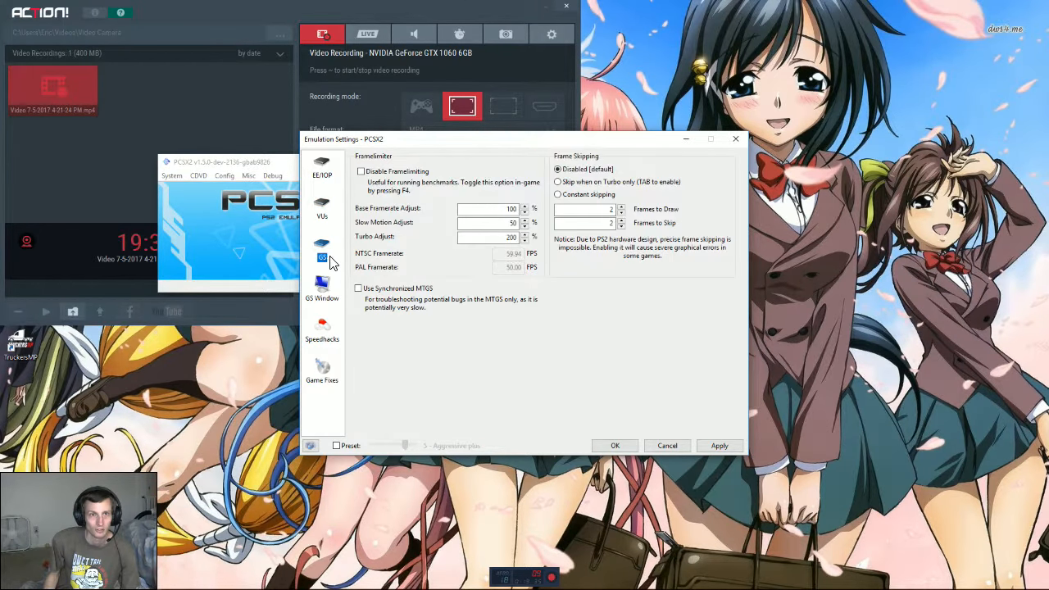
click(324, 291)
click(322, 332)
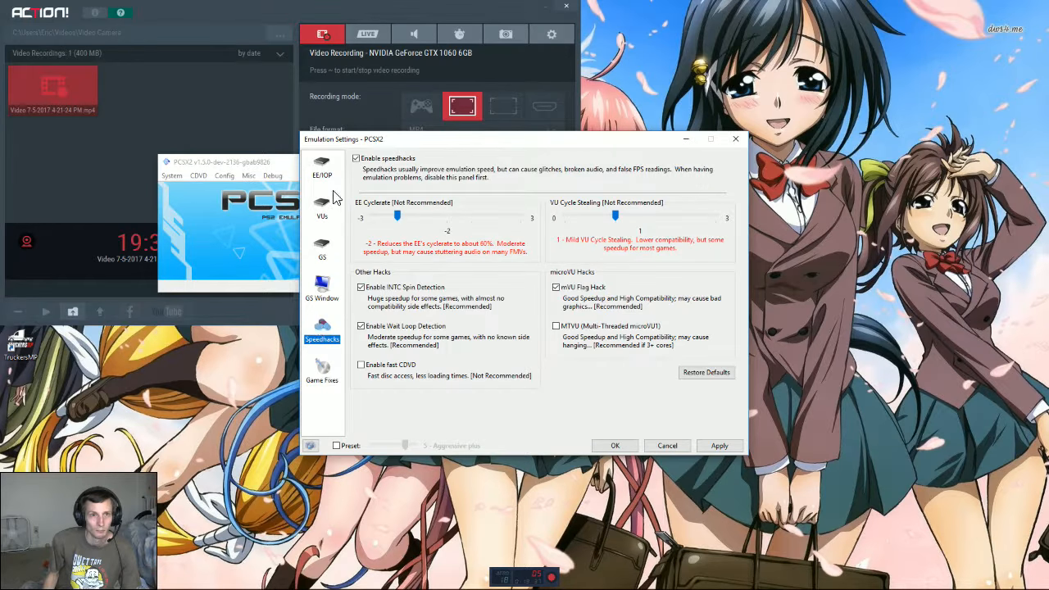
click(368, 216)
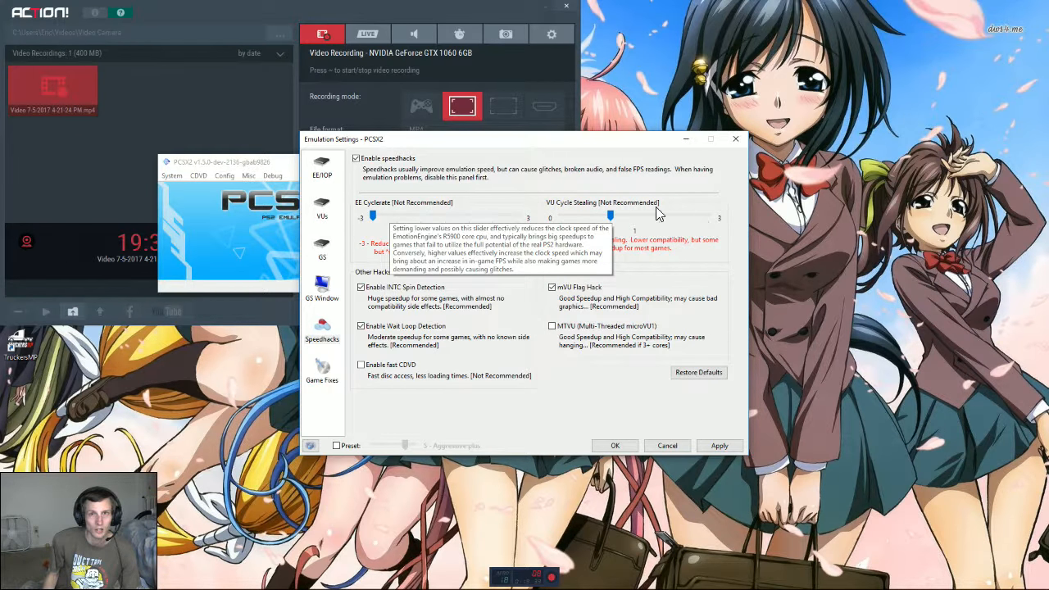
drag(617, 219, 708, 218)
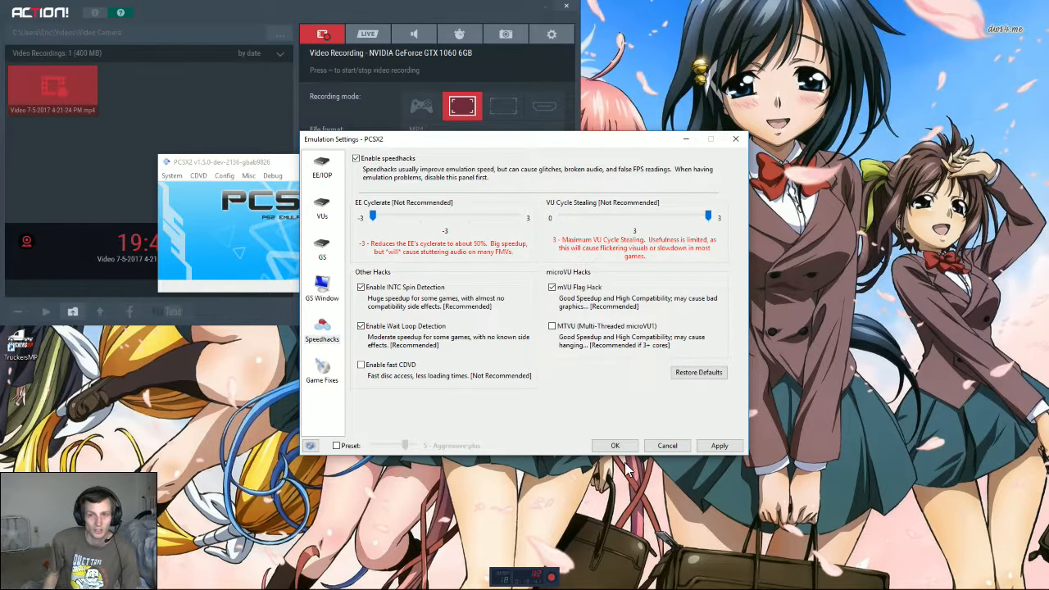
Step: Re-enable the emulation preset, apply 4 - Aggressive and close the emulation settings
click(344, 446)
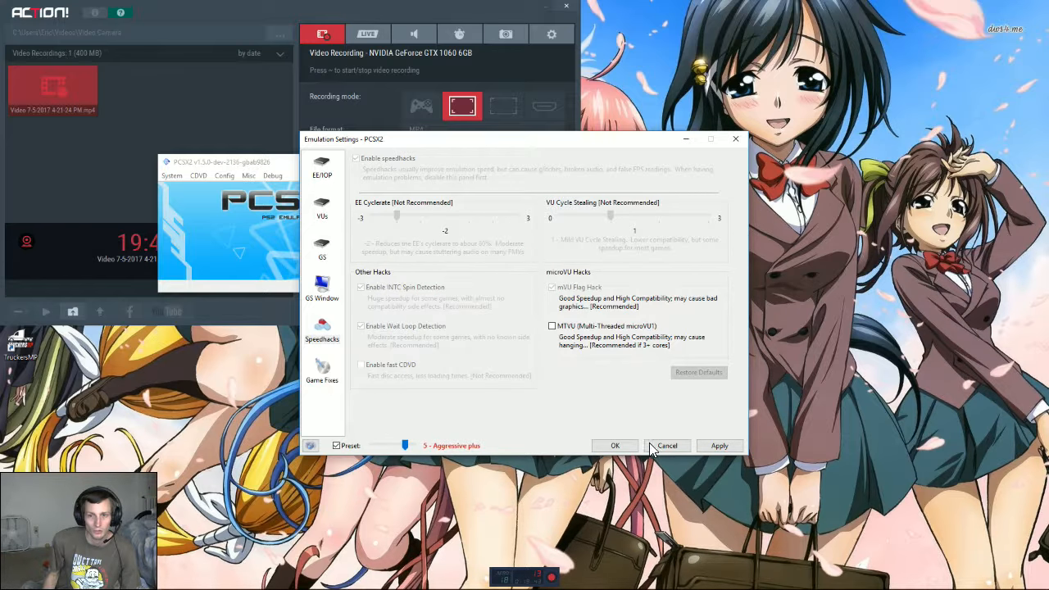
click(395, 443)
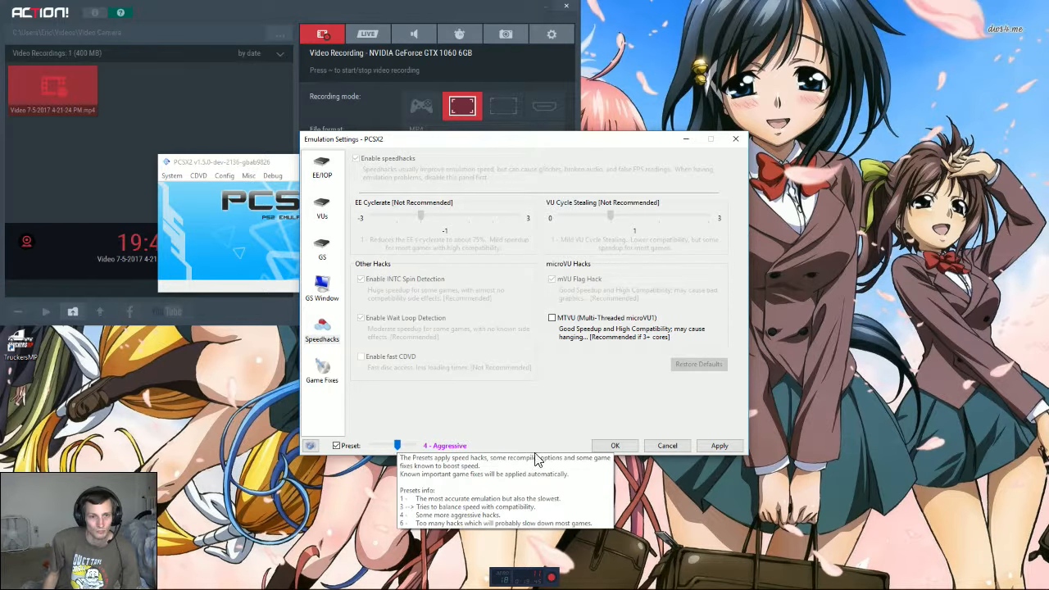
click(701, 448)
click(663, 443)
Step: Open the GSdx video plugin settings and look over the renderer and internal resolution options
click(226, 177)
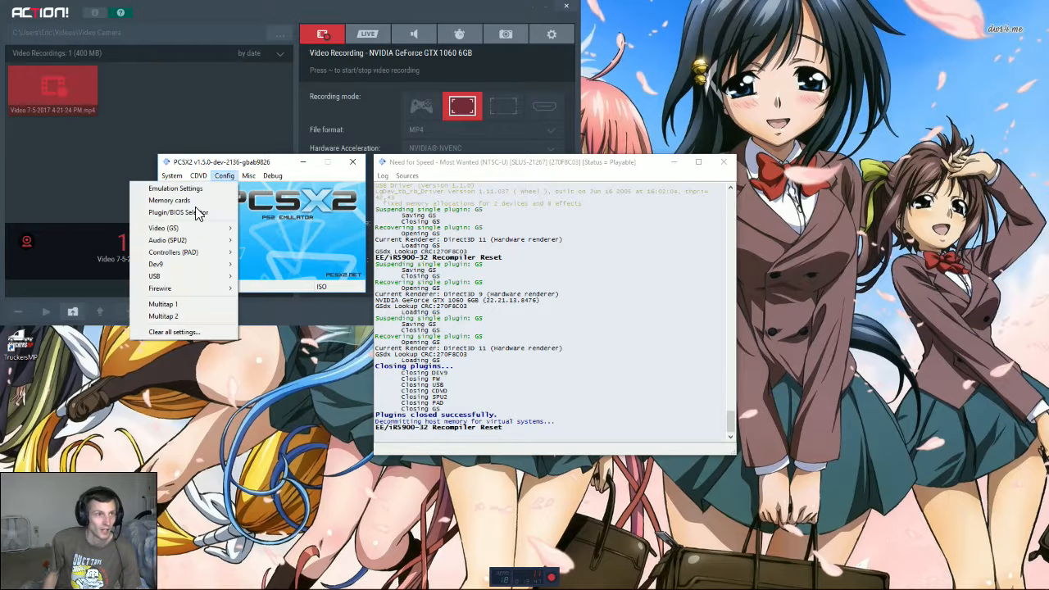
mouse_move(188, 228)
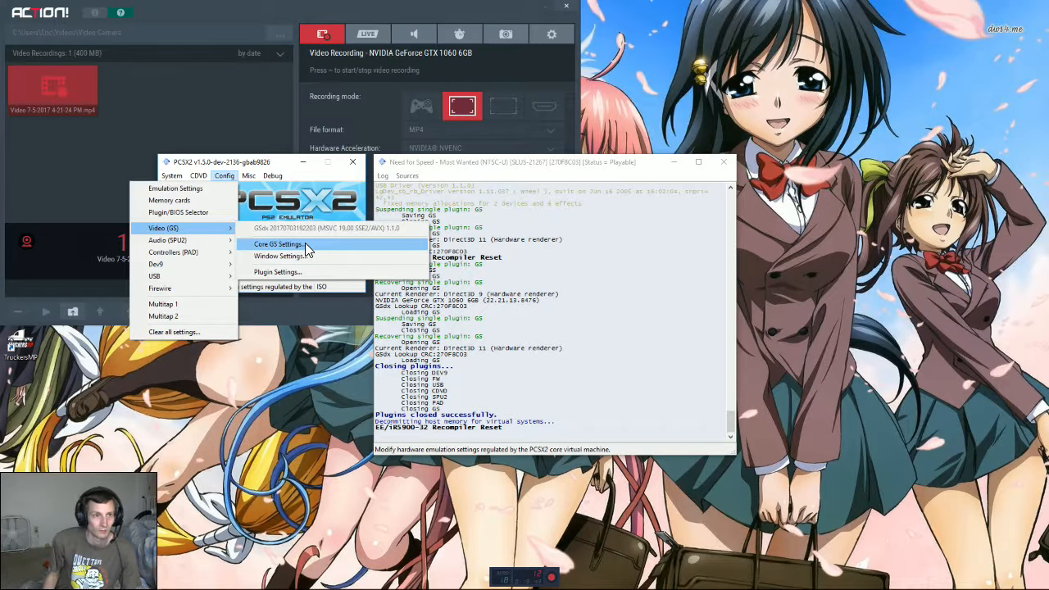
click(303, 272)
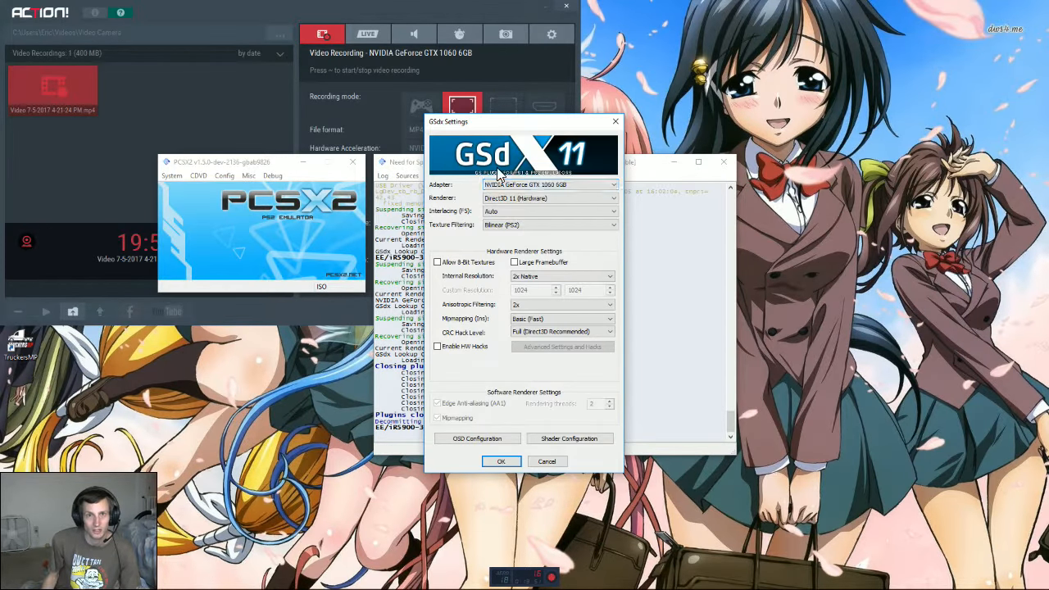
click(509, 198)
click(465, 204)
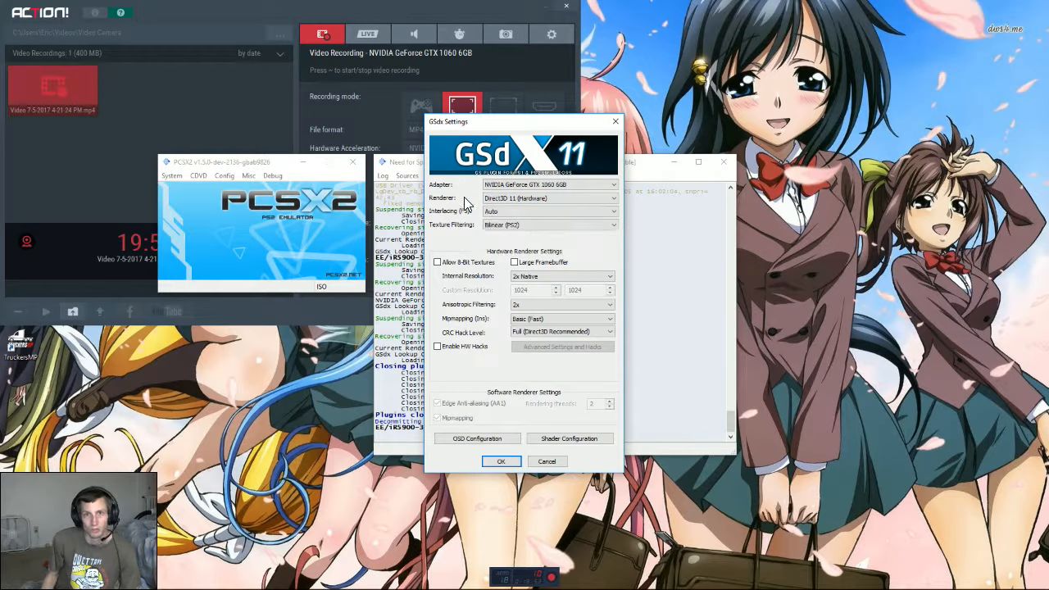
click(525, 279)
click(467, 286)
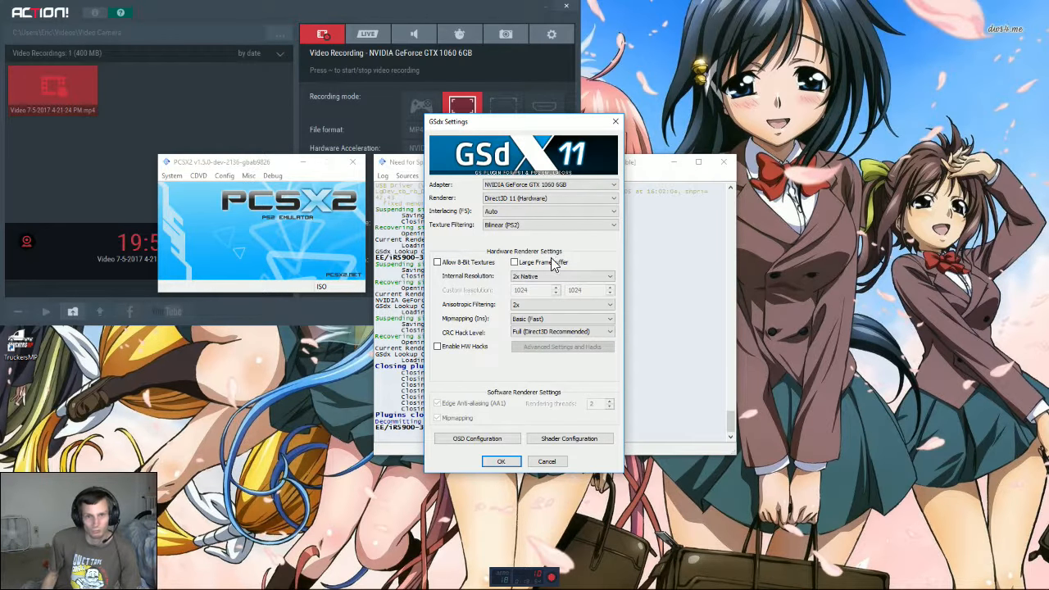
Step: Set the hardware renderer's mipmapping to Off and save the GSdx settings
click(518, 320)
click(490, 328)
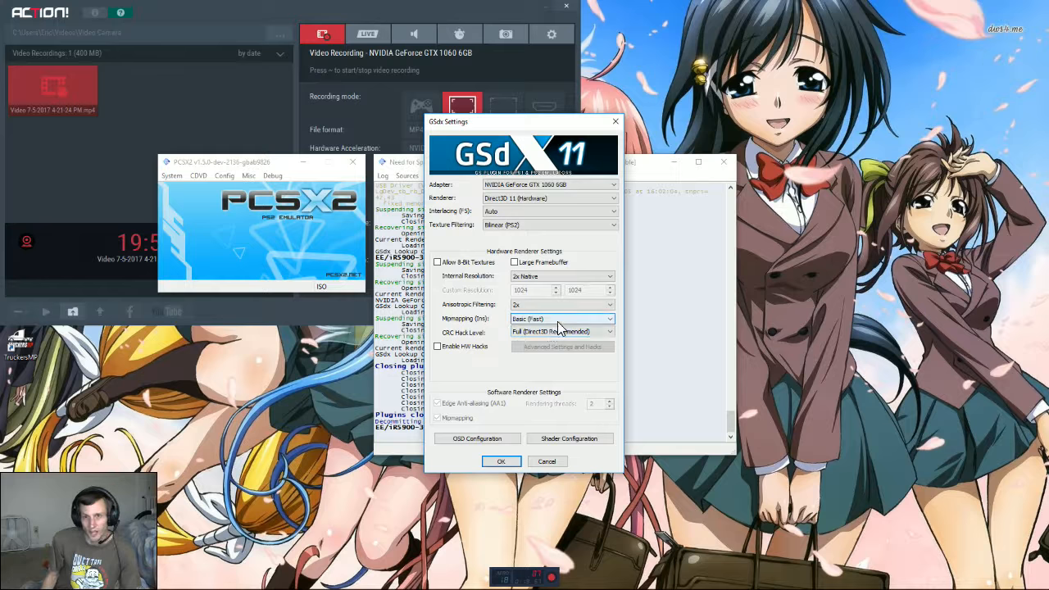
click(551, 319)
click(520, 333)
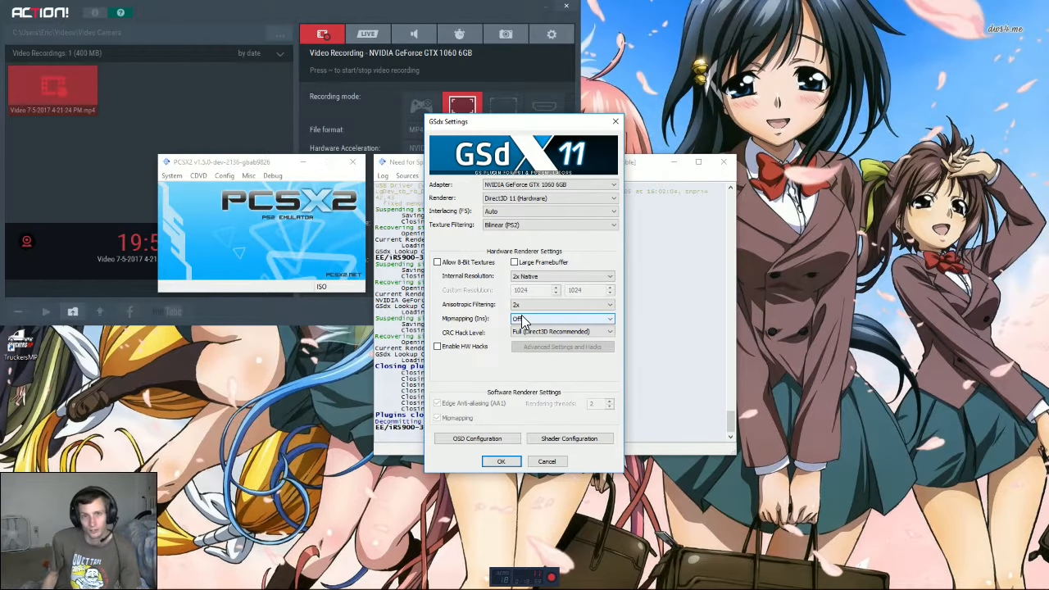
click(501, 461)
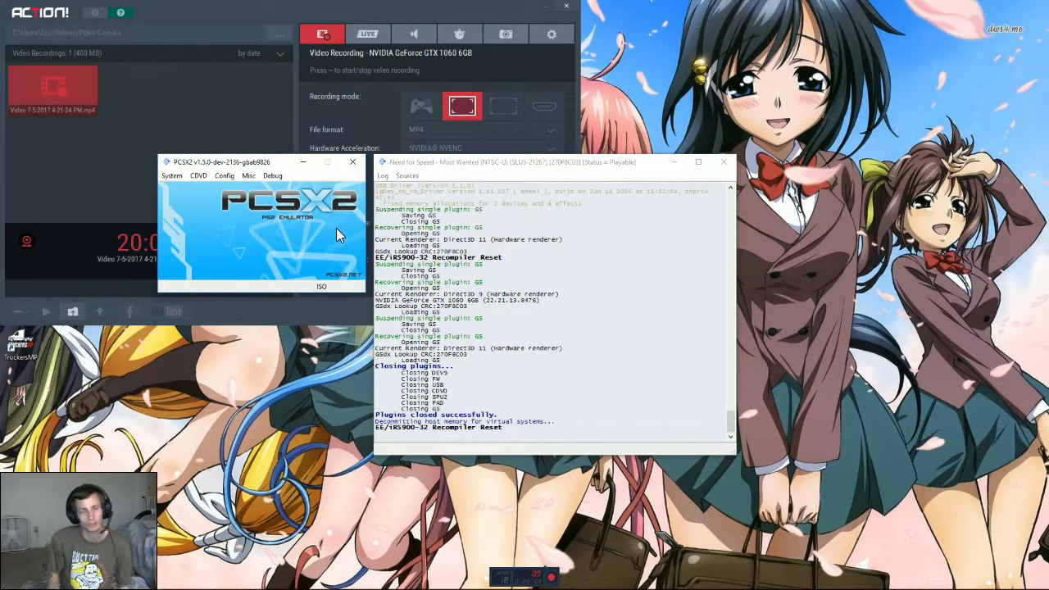
click(212, 3)
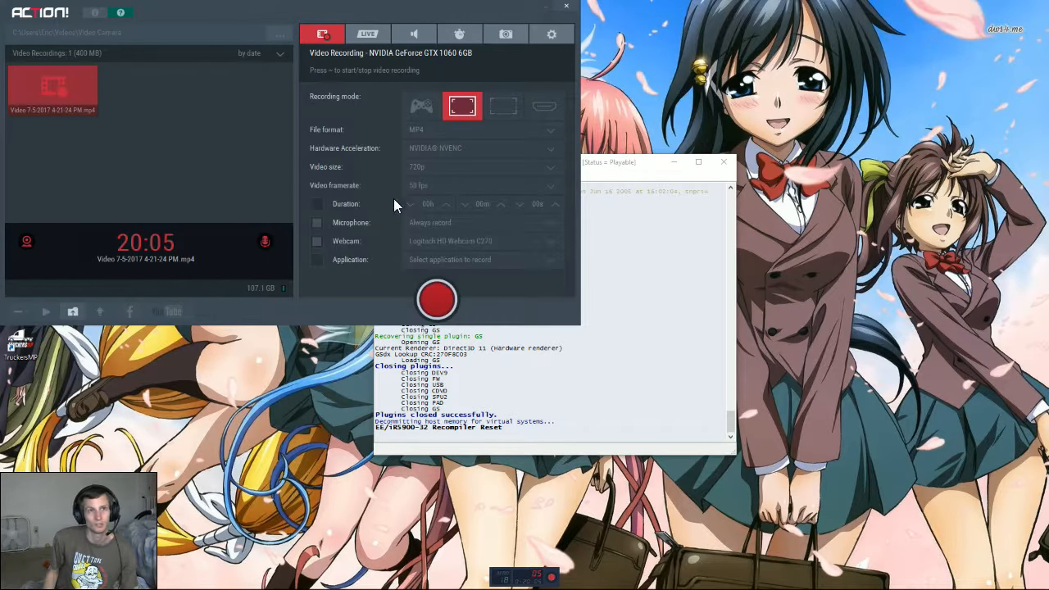